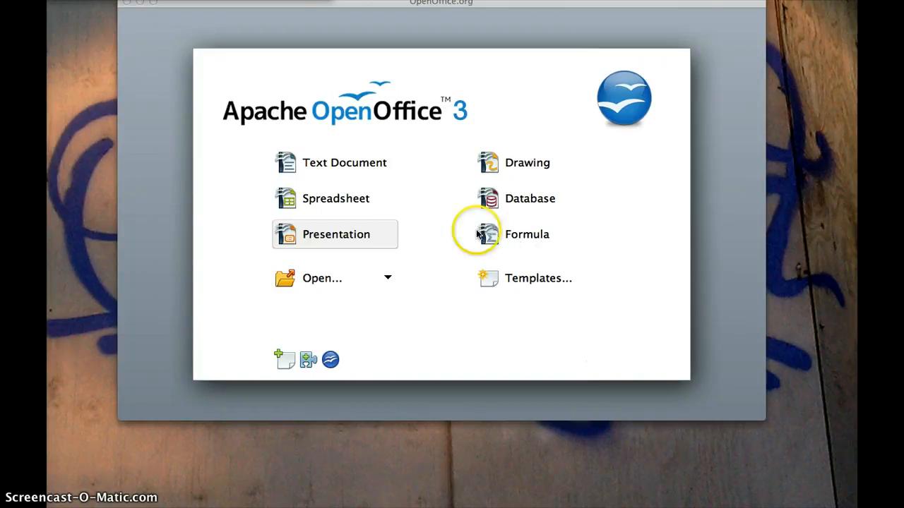
Create a new blank text document, Untitled 1, from the Start Center and enlarge its window
left_click(339, 166)
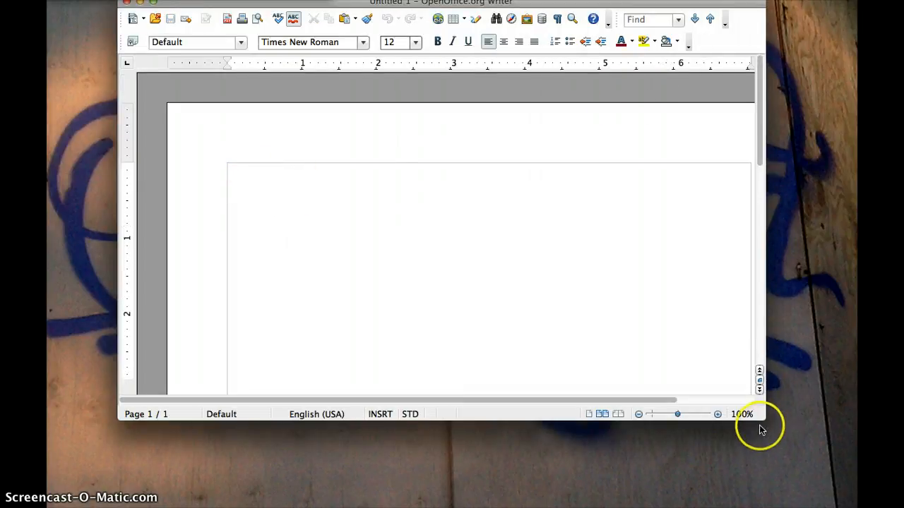
left_click_drag(761, 418, 856, 504)
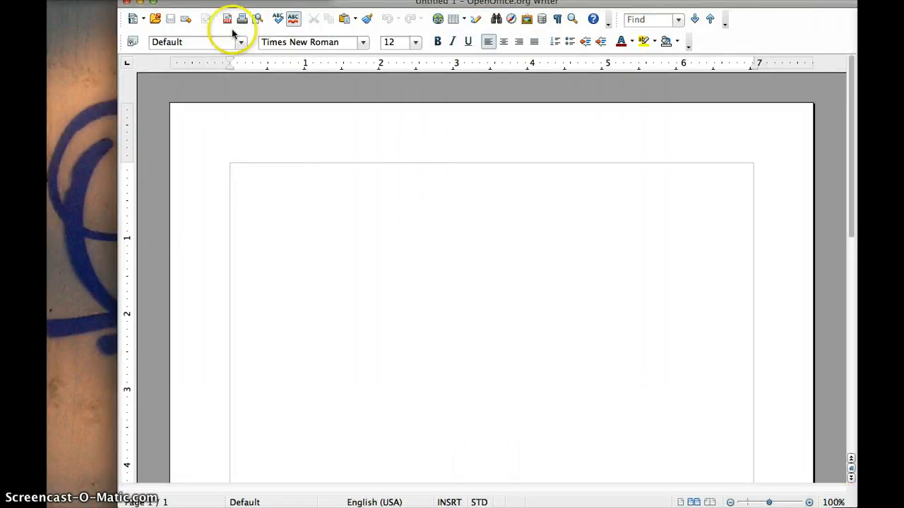
left_click(153, 3)
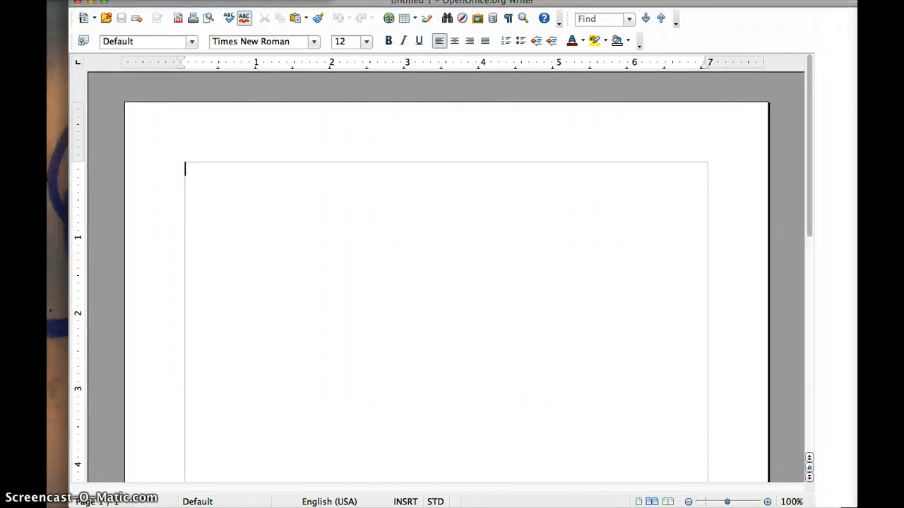
left_click(229, 153)
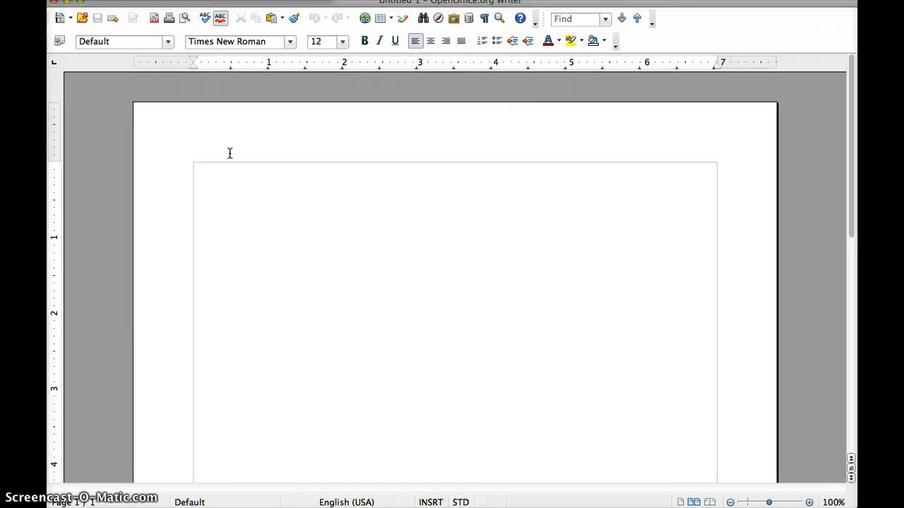
Type the student's name, student ID and the MGMT course as the first header lines
left_click(274, 218)
key("Return")
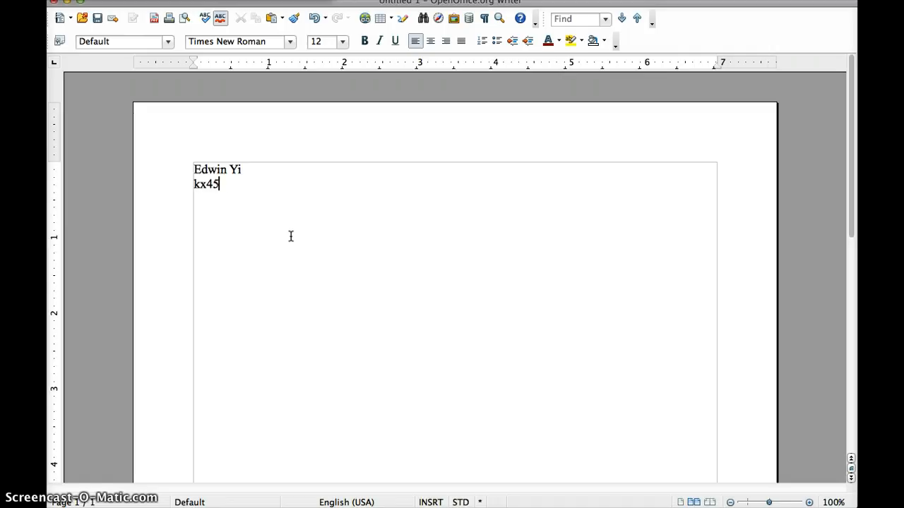
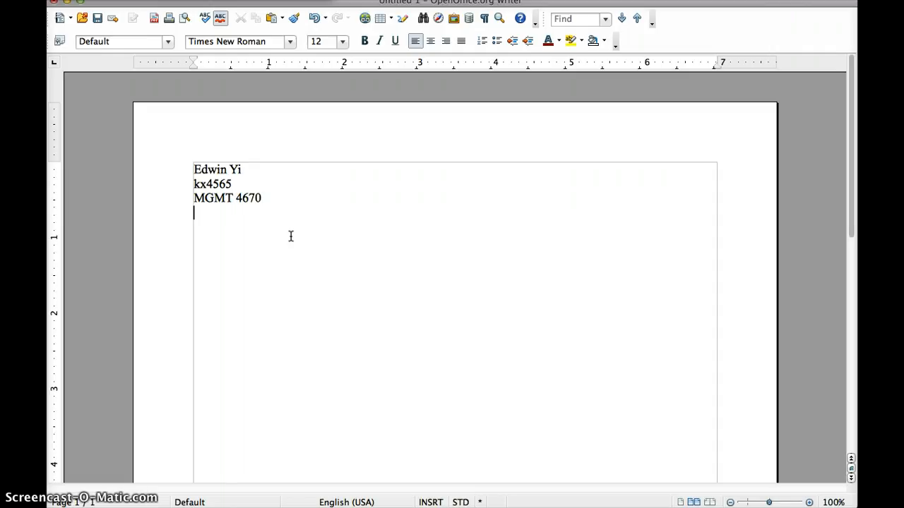
Add the date April 25, 2013, the title 'Written Response #3', question 1 and its opening answer
type("pril 25, 2013  Written Response #3  1")
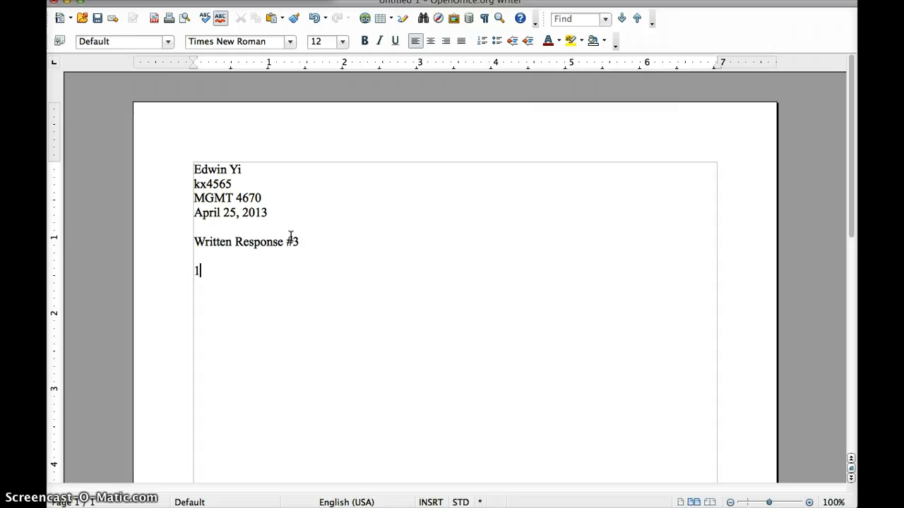
type(") What is the p")
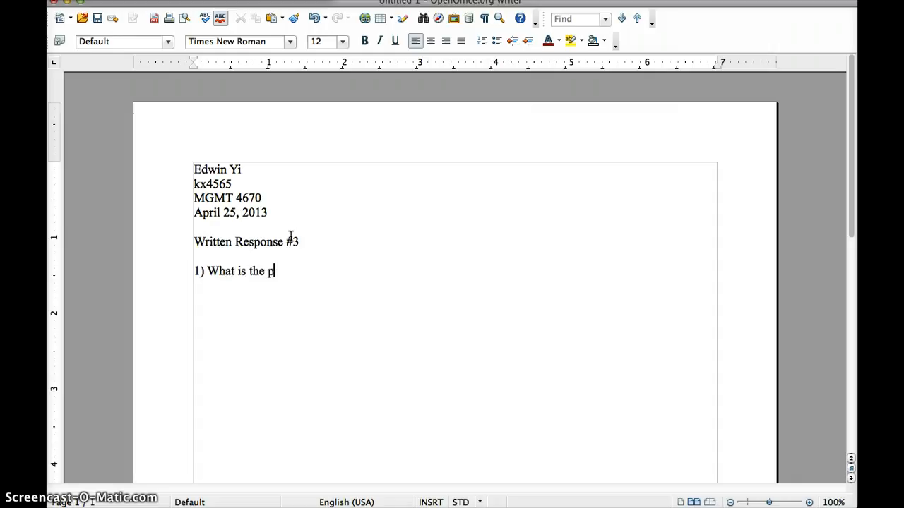
type("urpose of insturment")
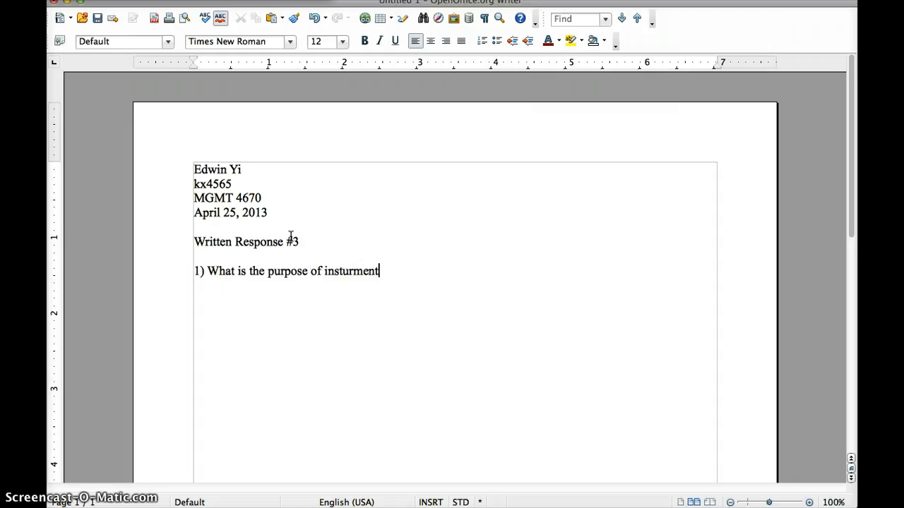
type("s of trade policy? ")
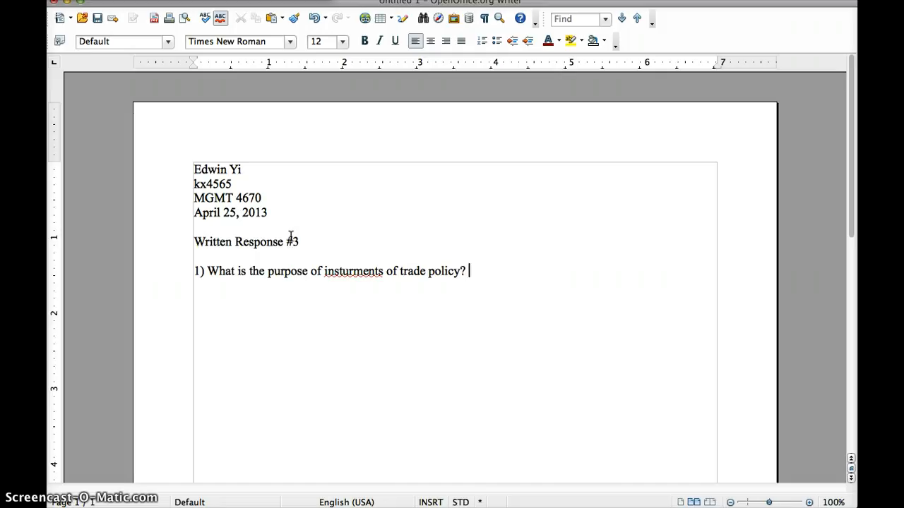
type("Describe and give one exampl")
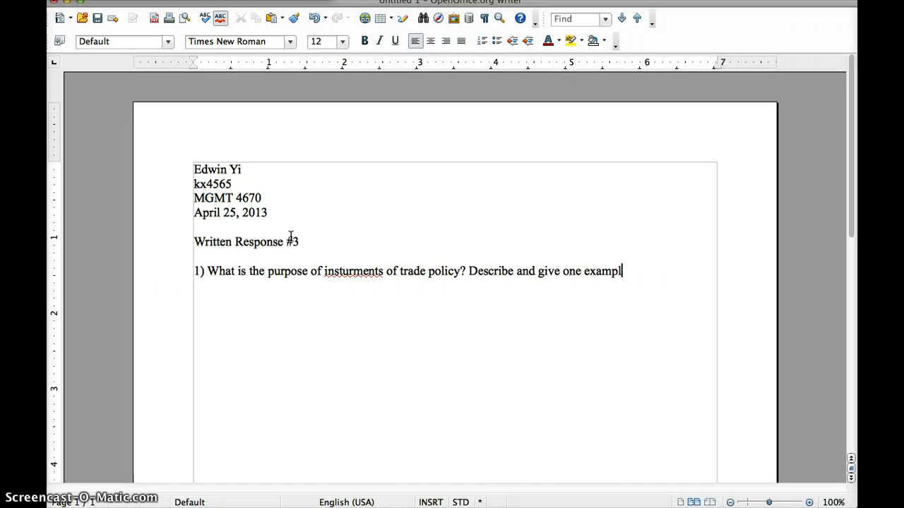
type("e for 4 insturments")
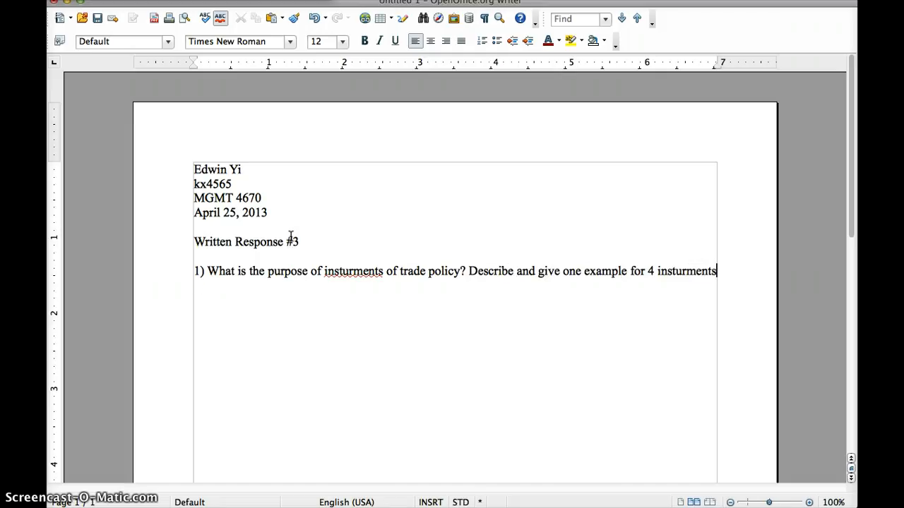
type(" of trade policy.")
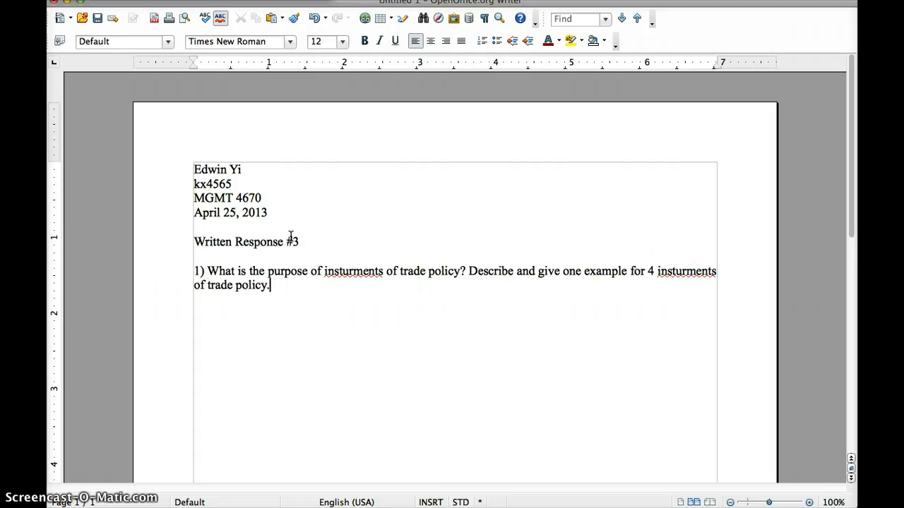
key("Return")
type("The p")
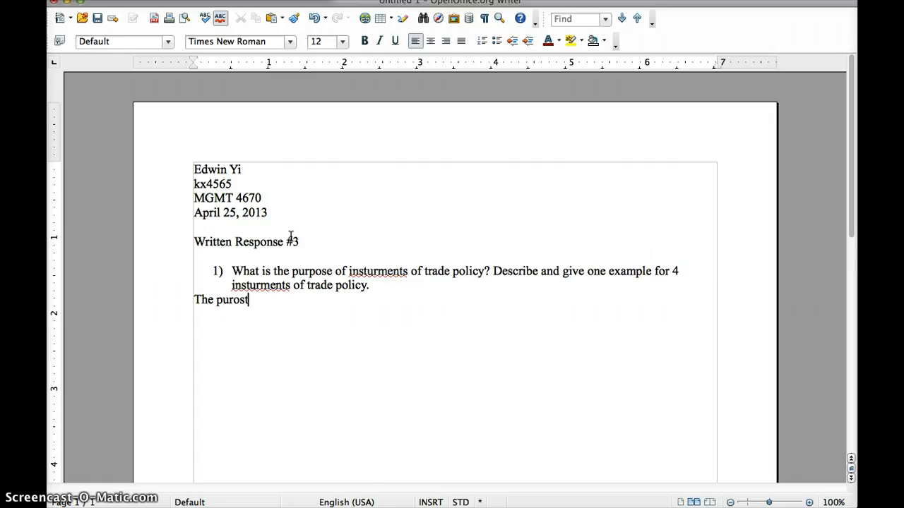
type("urpose of instruments of tra")
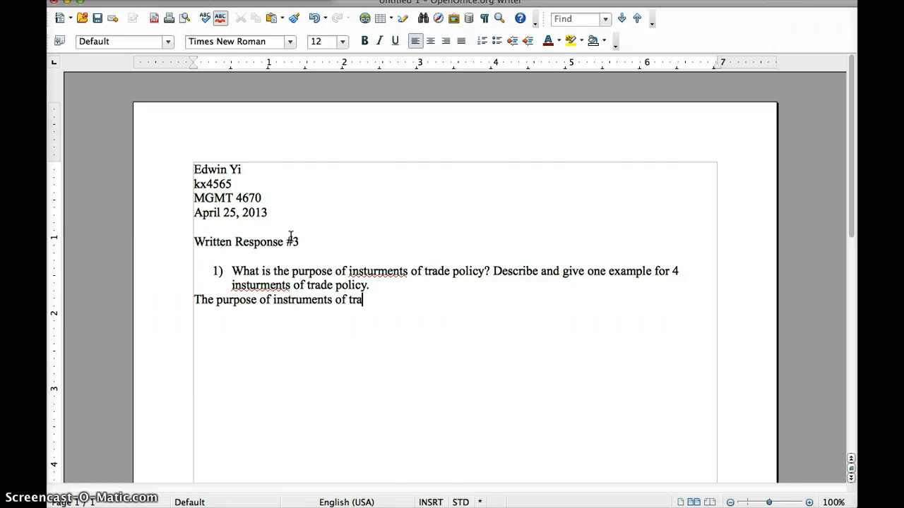
type("de plicy is to act")
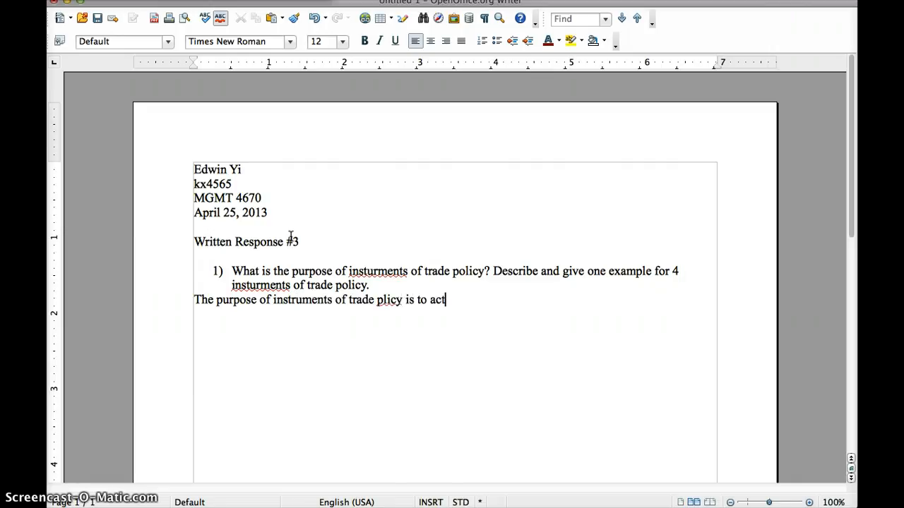
type(" as a protectionish defen")
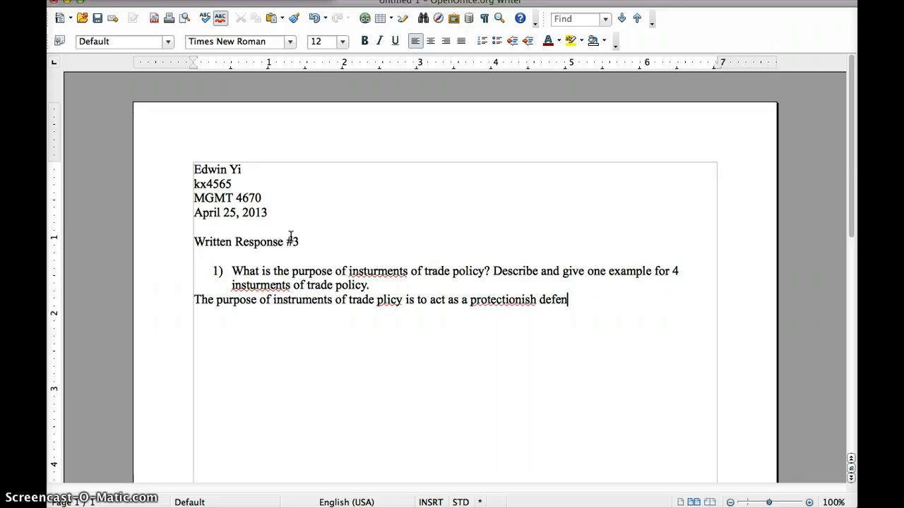
type("se. 4 instruemtn ")
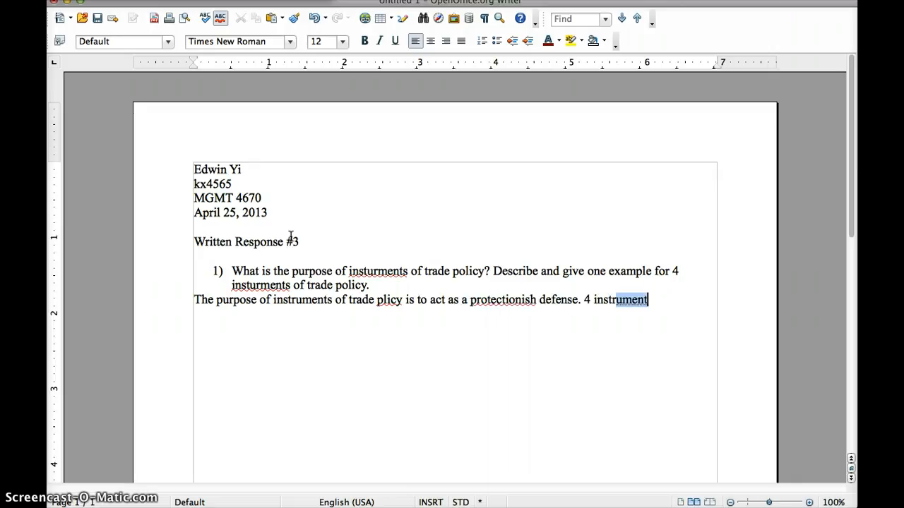
type("so")
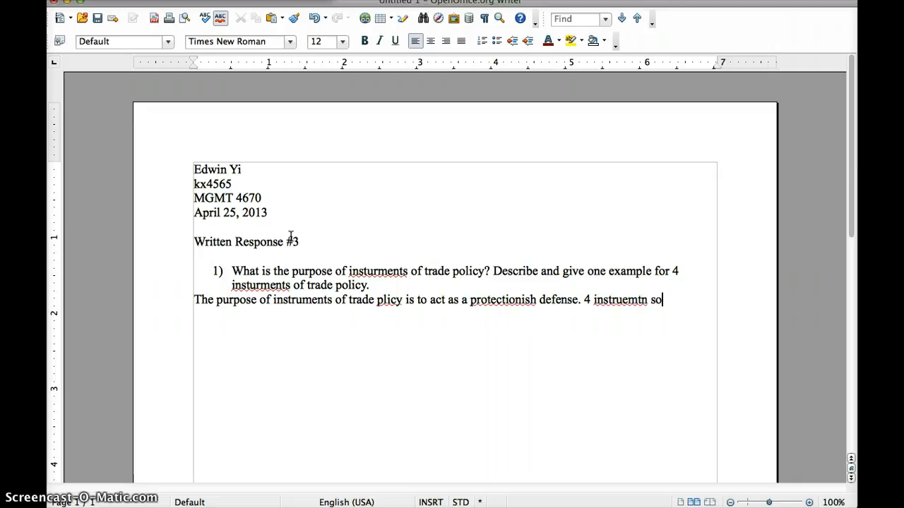
type("f trade plicy are t")
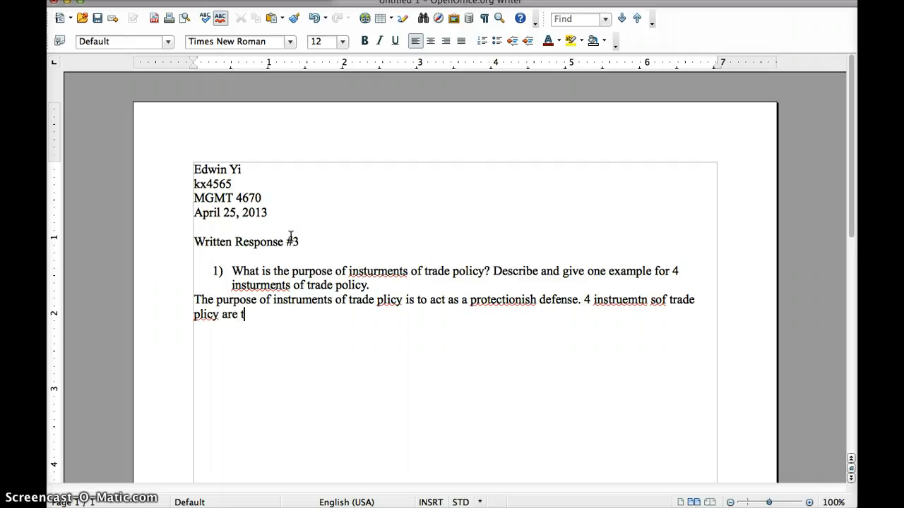
type("ariffs, subsi")
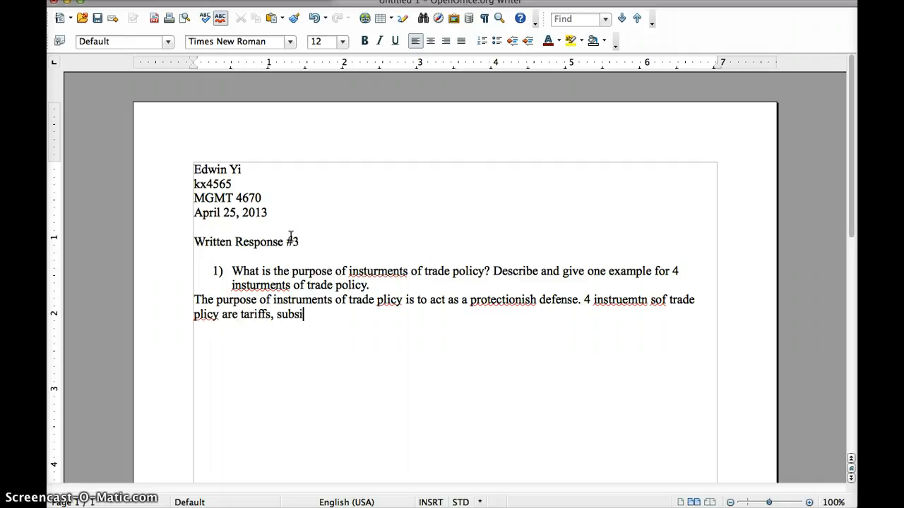
type("des, import quotas, an")
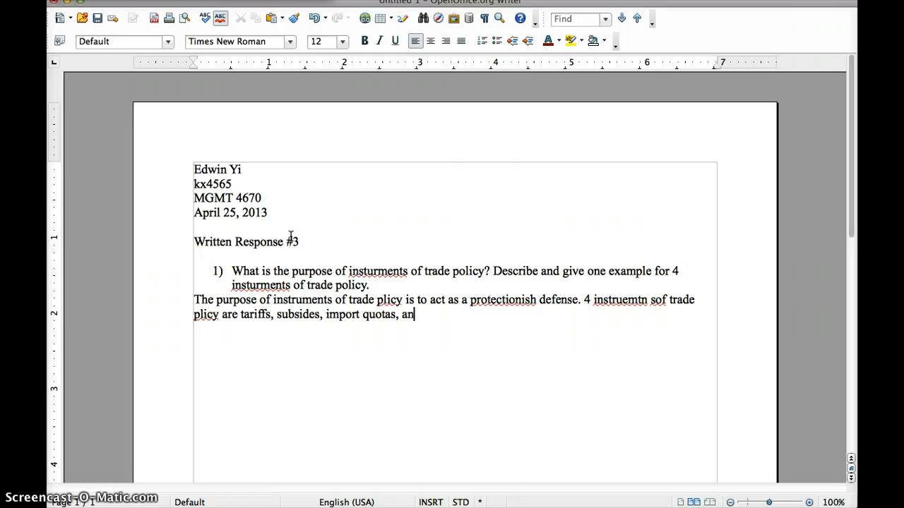
type("d exports.")
Complete the question 1 answer listing tariffs, subsidies, import quotas and exports
left_click(464, 316)
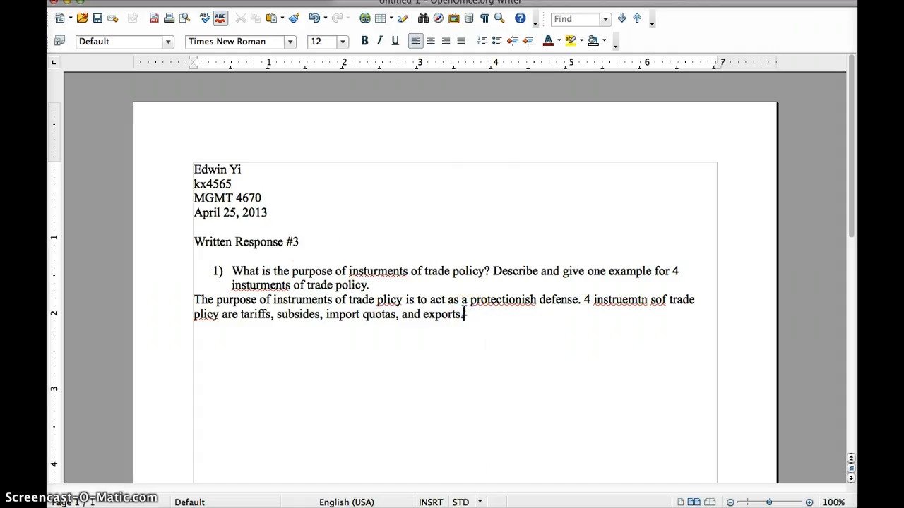
Right-align the four header lines
left_click_drag(267, 212, 201, 165)
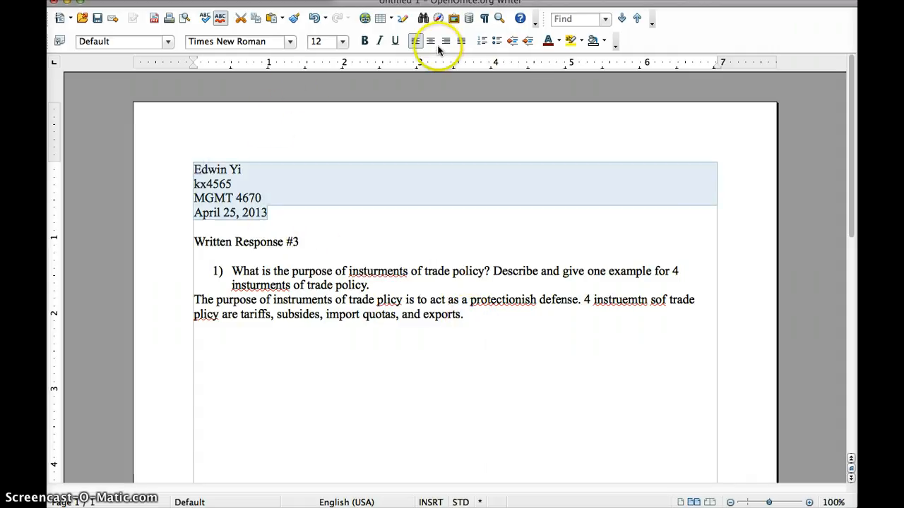
left_click(277, 211)
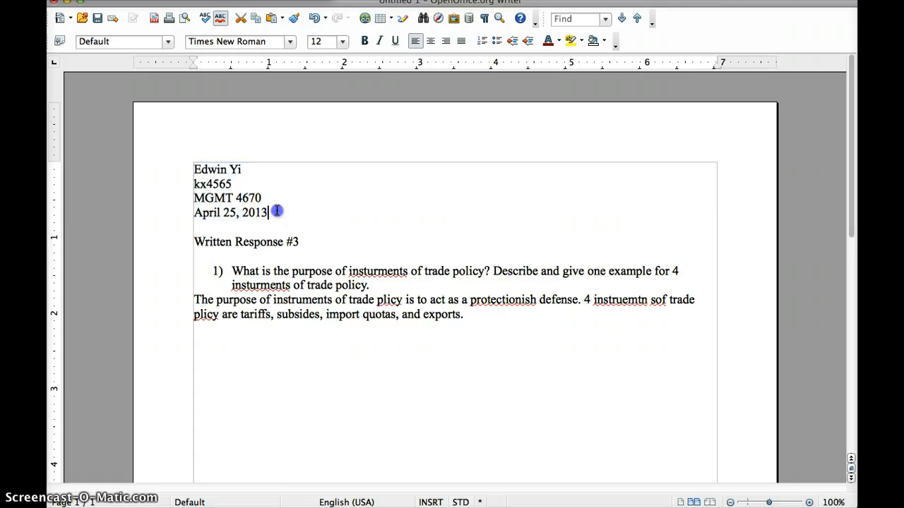
left_click_drag(277, 211, 196, 167)
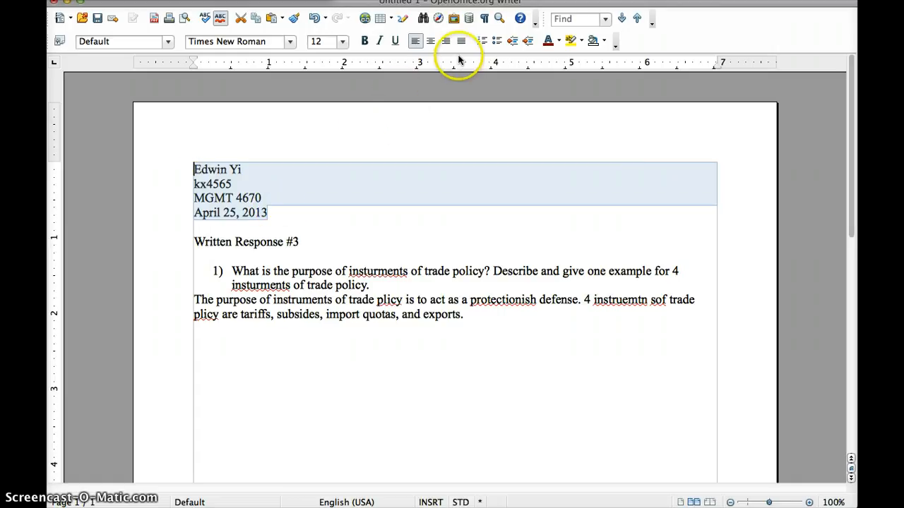
left_click(445, 41)
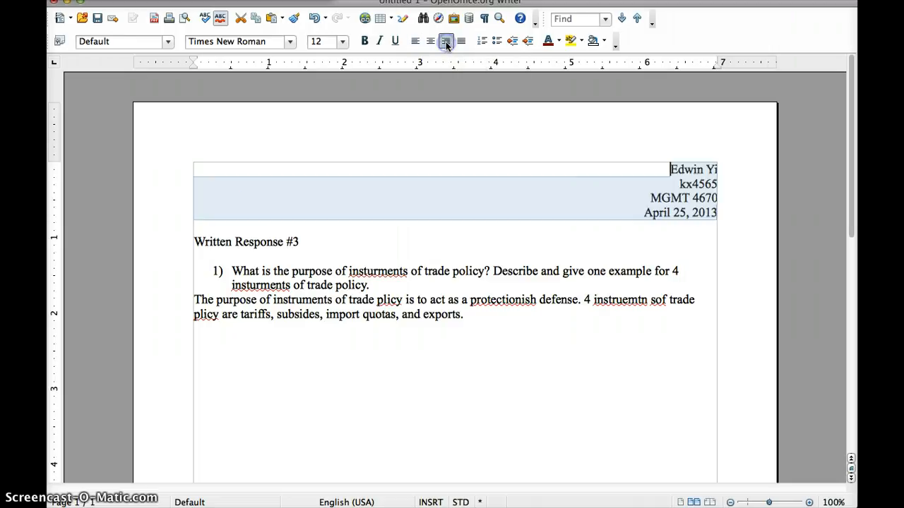
Insert a blank line above the 'Written Response #3' title and select the title
left_click(370, 222)
key("Return")
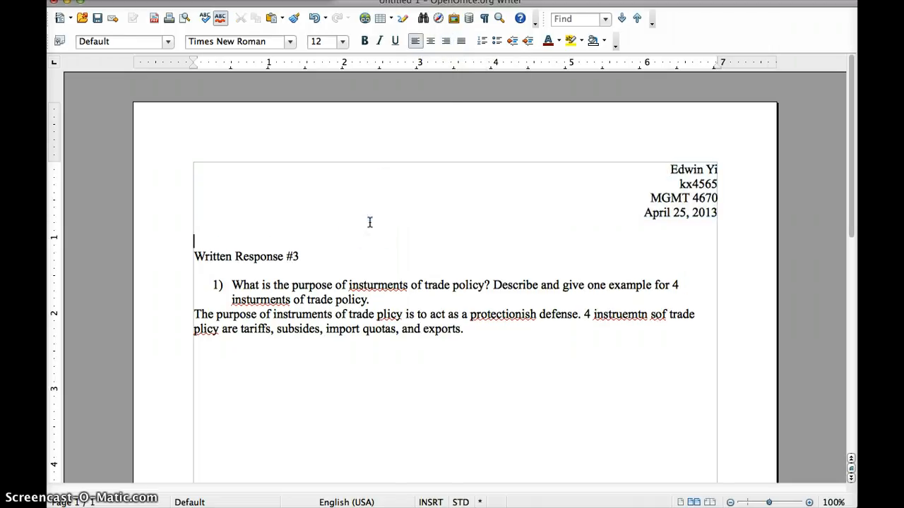
left_click_drag(299, 256, 195, 256)
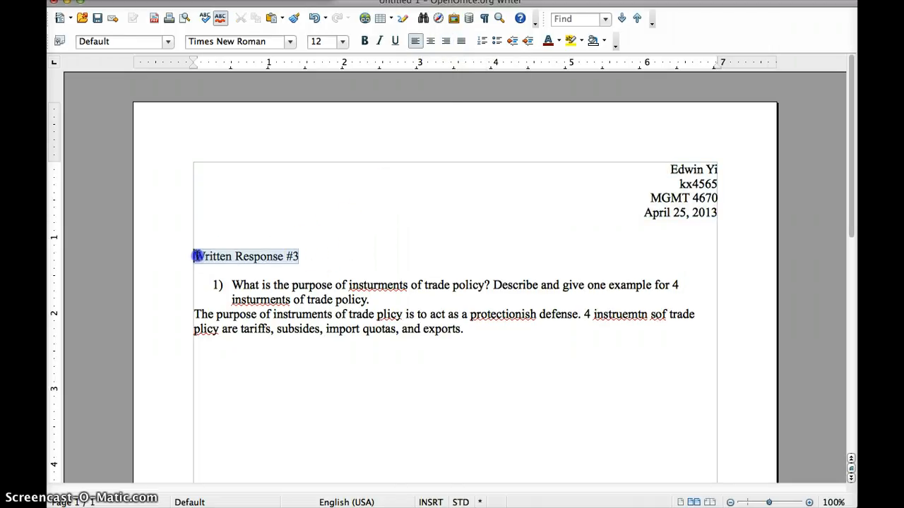
Set 'Written Response #3' to 16 pt, then centre it and make it bold, underlined and italic
left_click(290, 42)
left_click(291, 42)
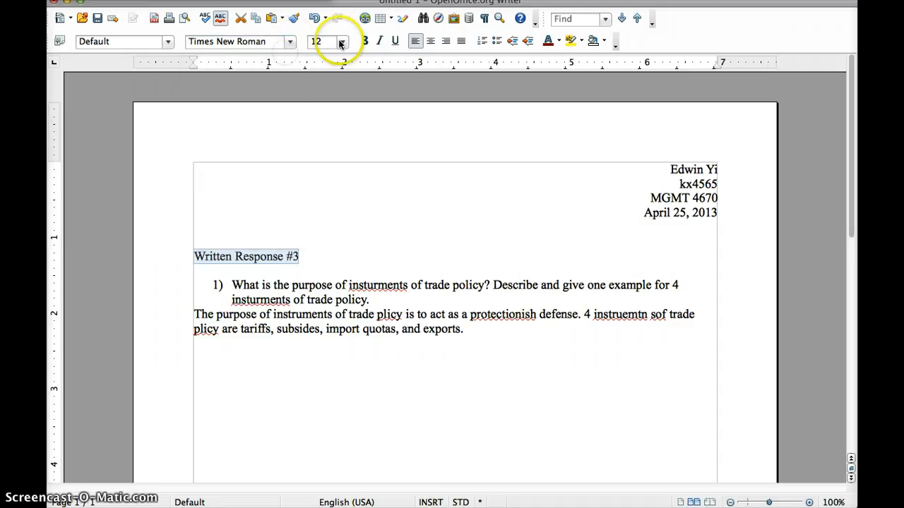
left_click(341, 43)
left_click(320, 142)
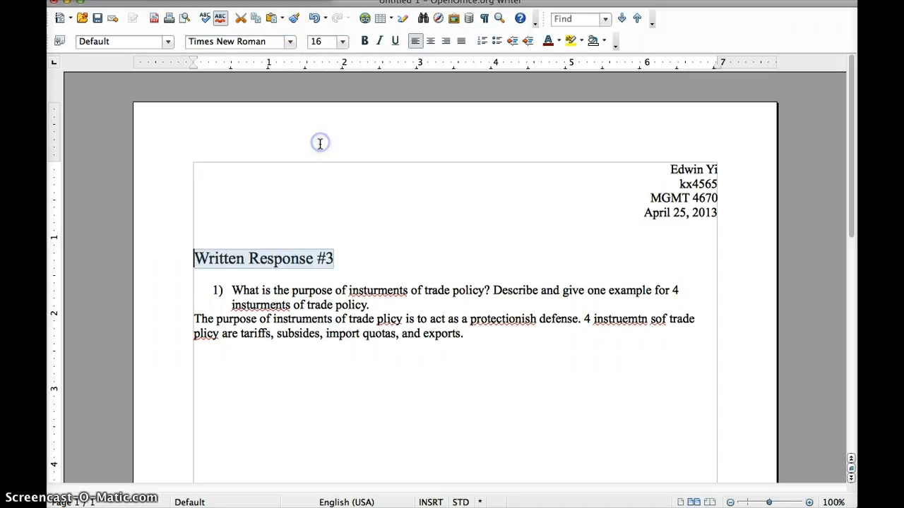
left_click_drag(347, 259, 195, 258)
left_click(429, 41)
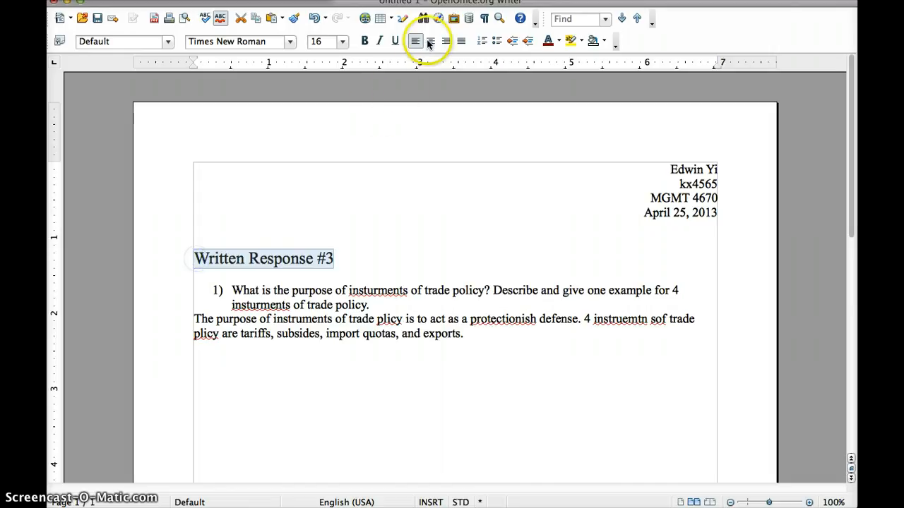
left_click(365, 41)
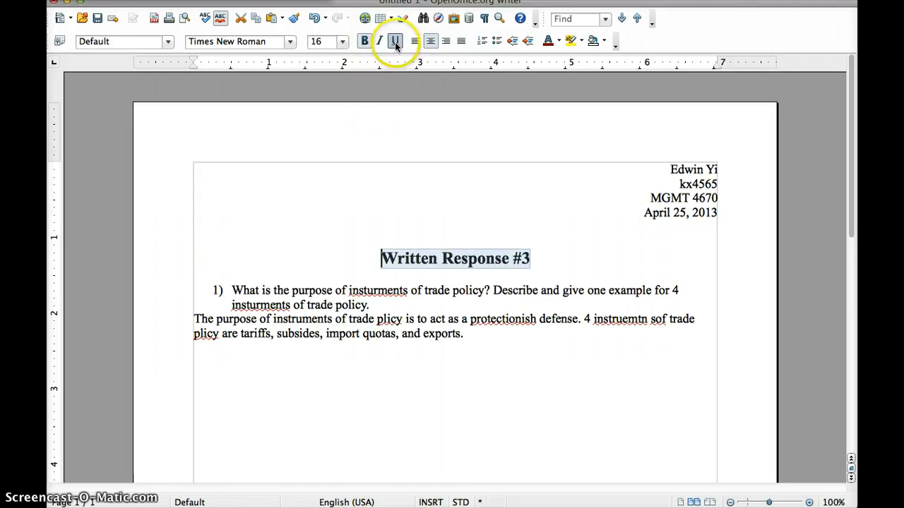
left_click(395, 41)
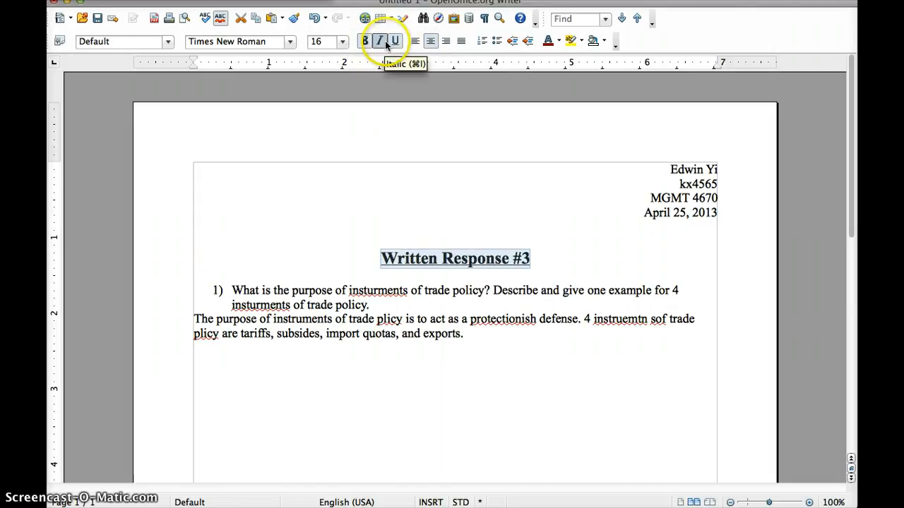
left_click(385, 40)
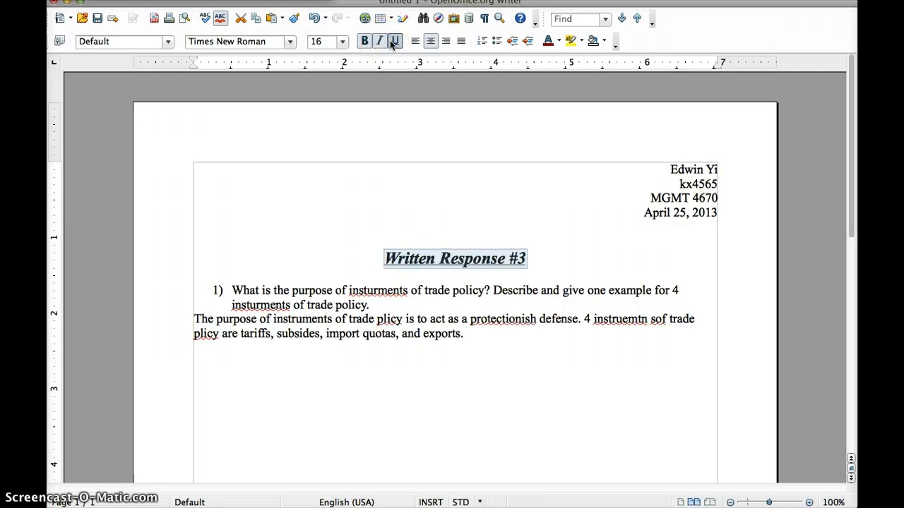
left_click(549, 263)
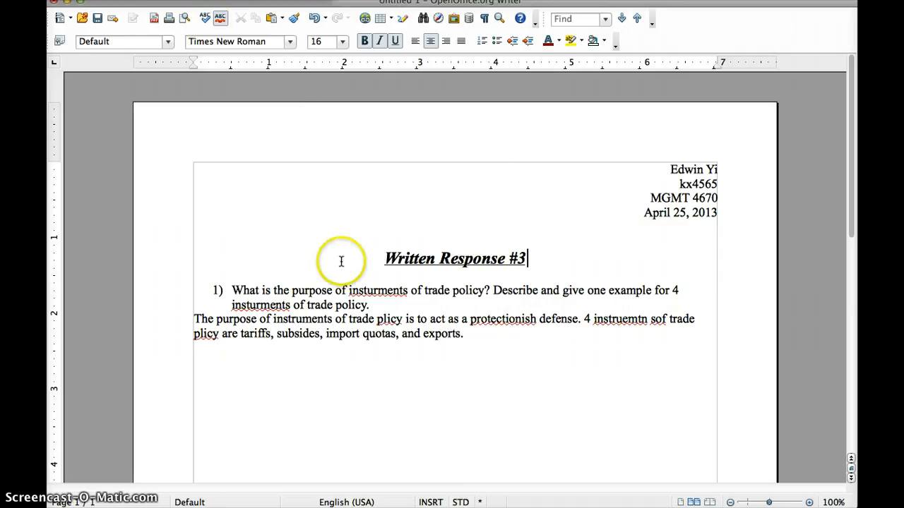
left_click(334, 312)
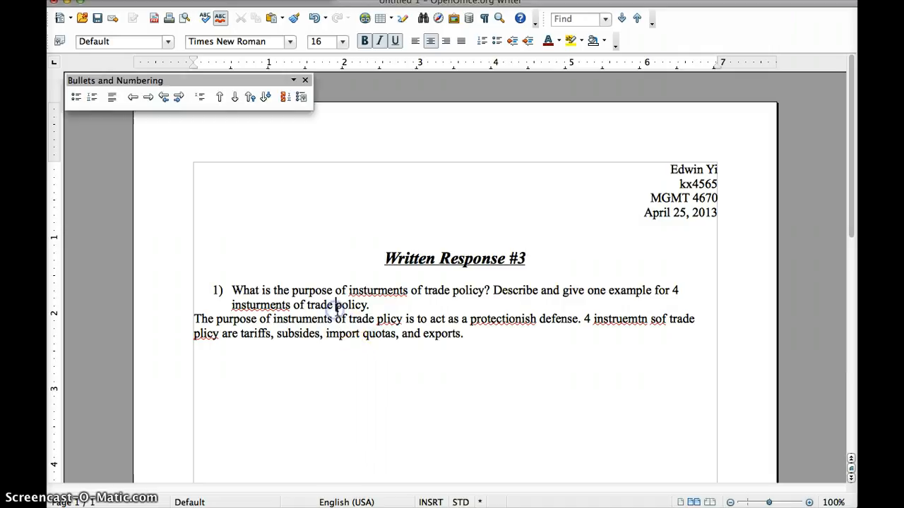
type("aaa")
left_click(381, 345)
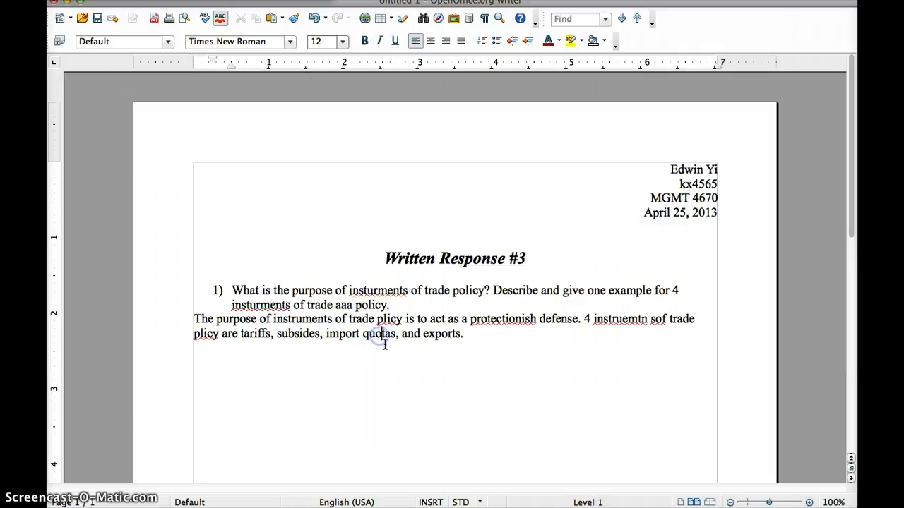
left_click(355, 305)
key("BackSpace")
key("BackSpace")
key("BackSpace")
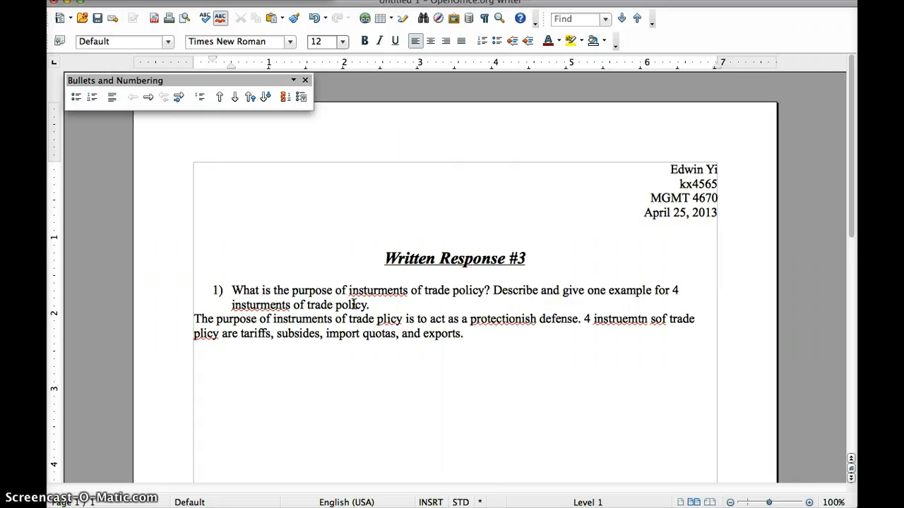
type("is")
left_click(386, 337)
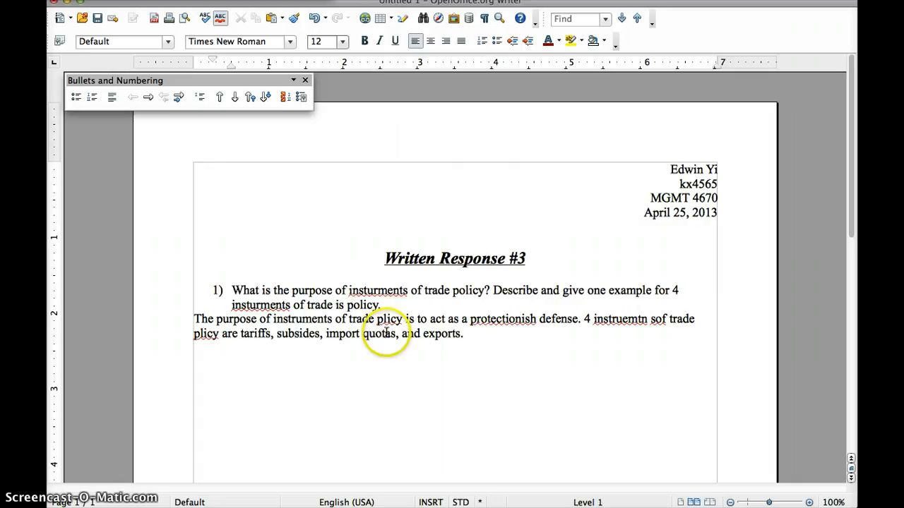
left_click(420, 358)
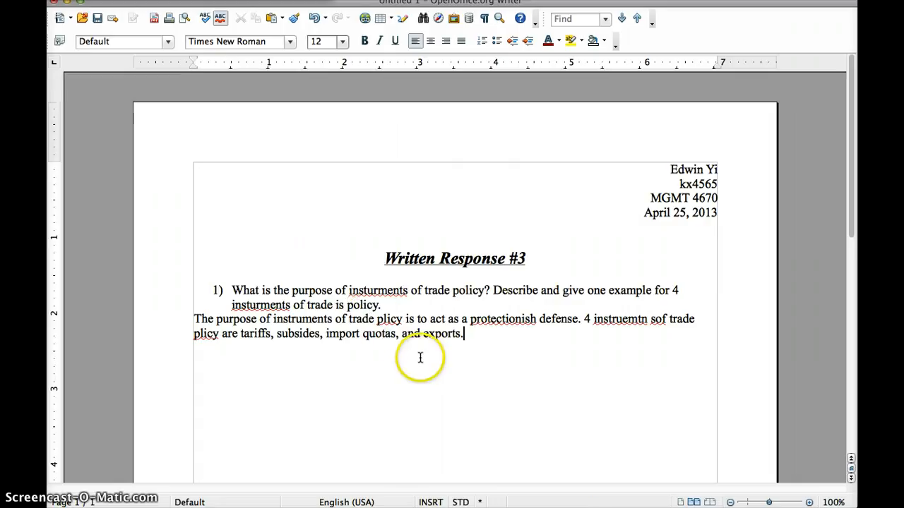
left_click(355, 305)
key("BackSpace")
key("BackSpace")
key("BackSpace")
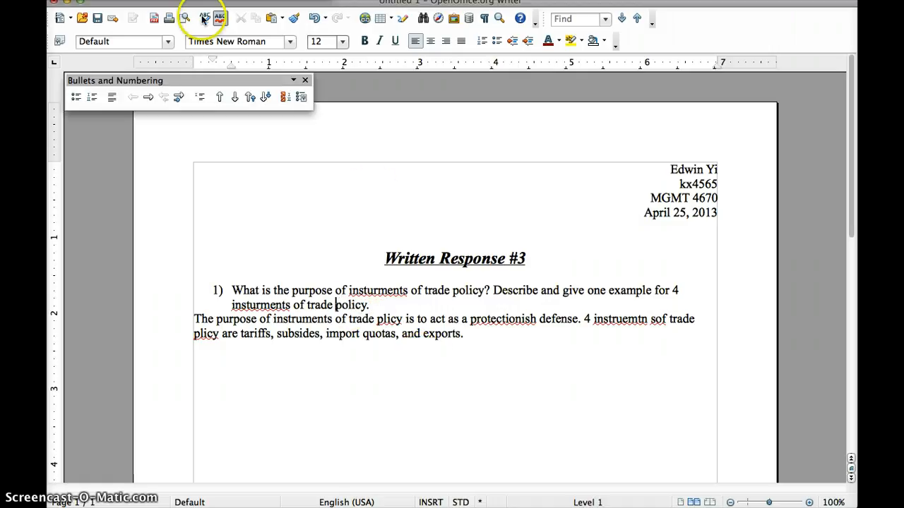
Spell-check the answer, correcting insturments, plicy, protectionish and instruemtn
left_click(203, 19)
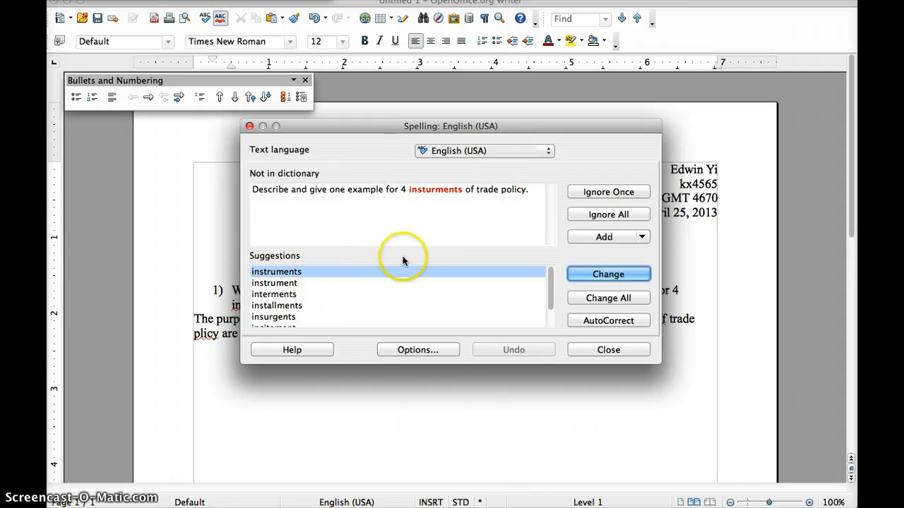
left_click(608, 275)
left_click(608, 274)
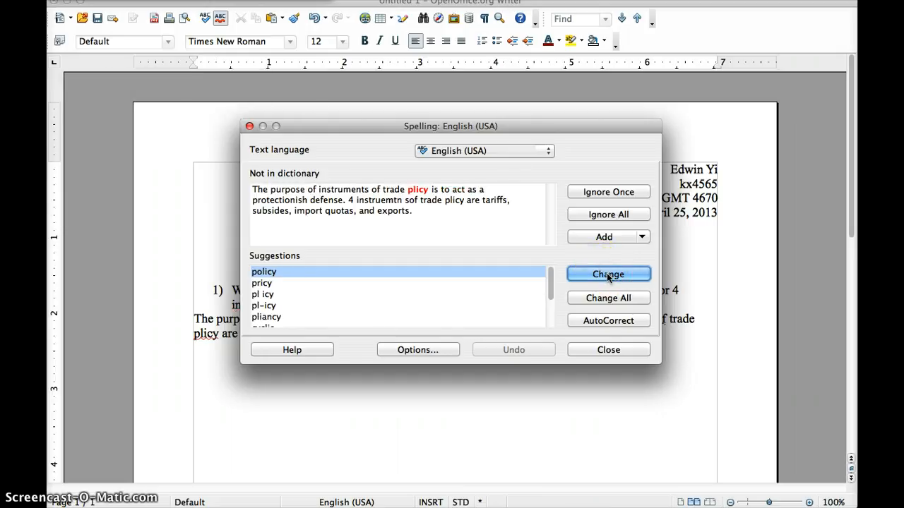
left_click(608, 275)
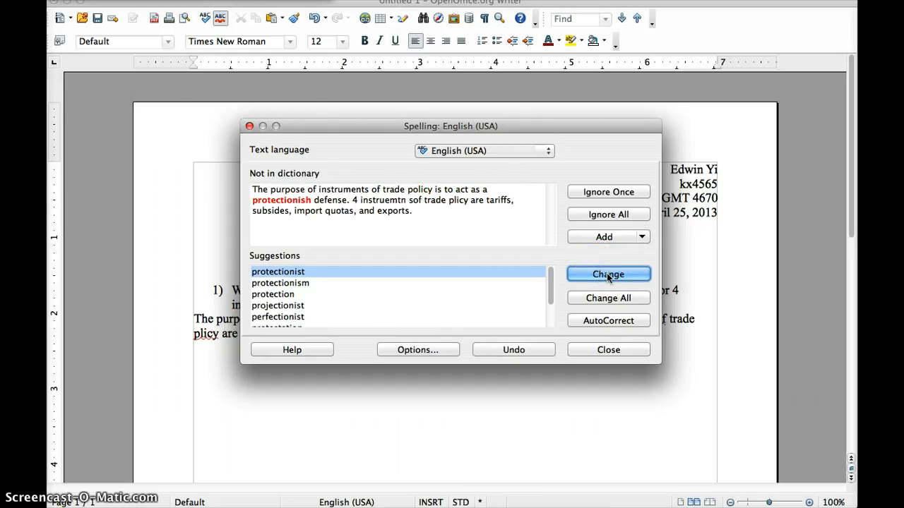
left_click(608, 274)
left_click(608, 275)
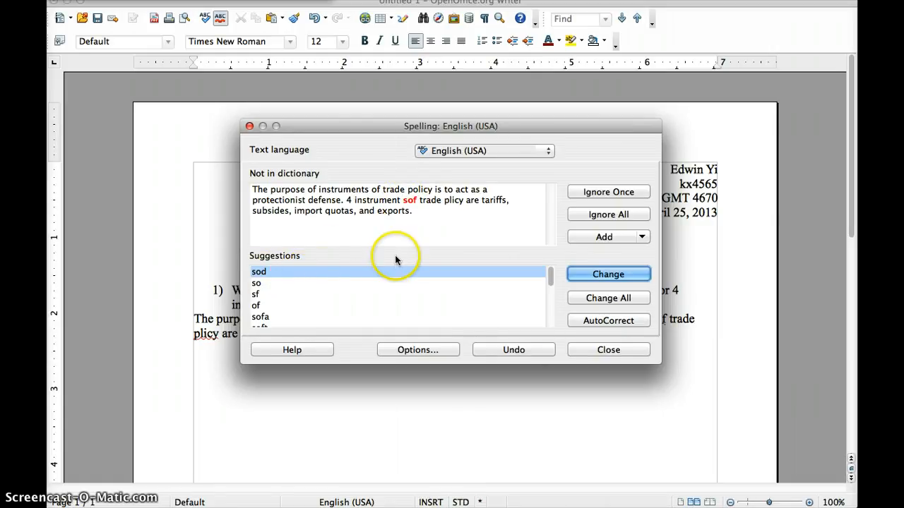
Change sof to of and the remaining plicy, then recheck from the top to fix insturments
left_click(257, 306)
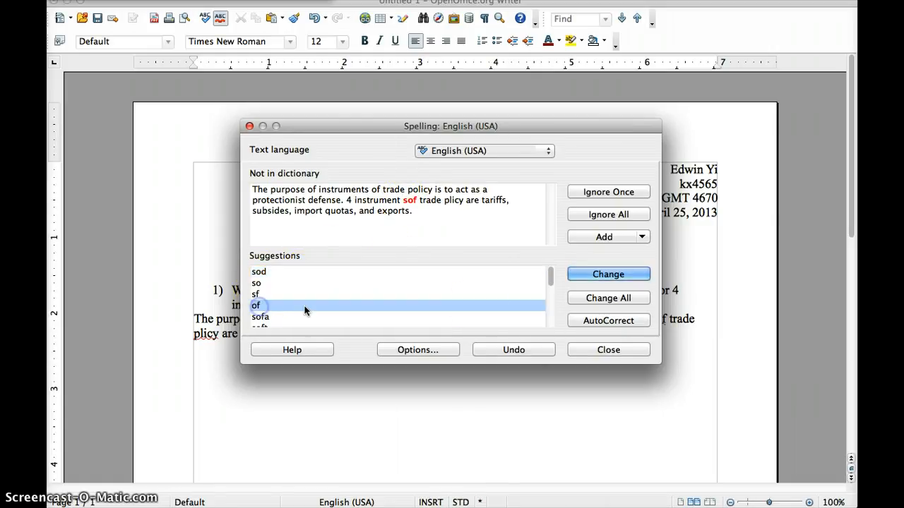
left_click(614, 276)
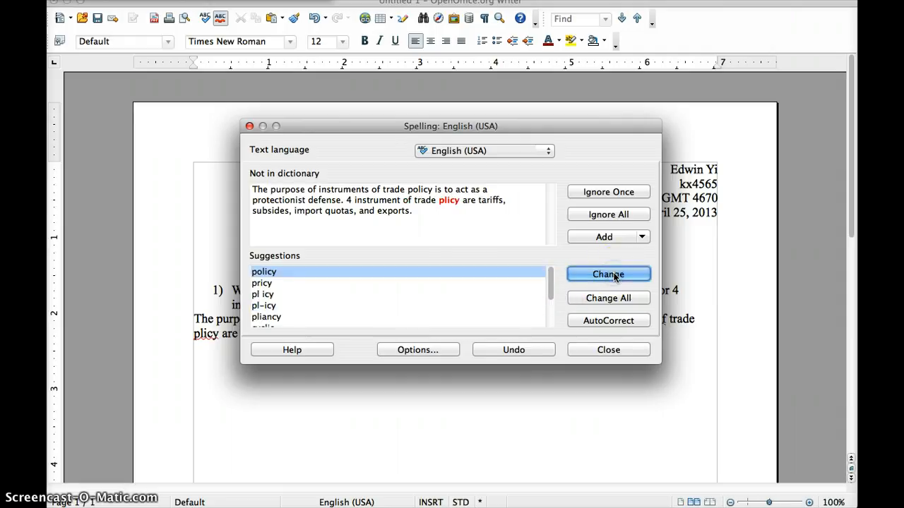
left_click(614, 277)
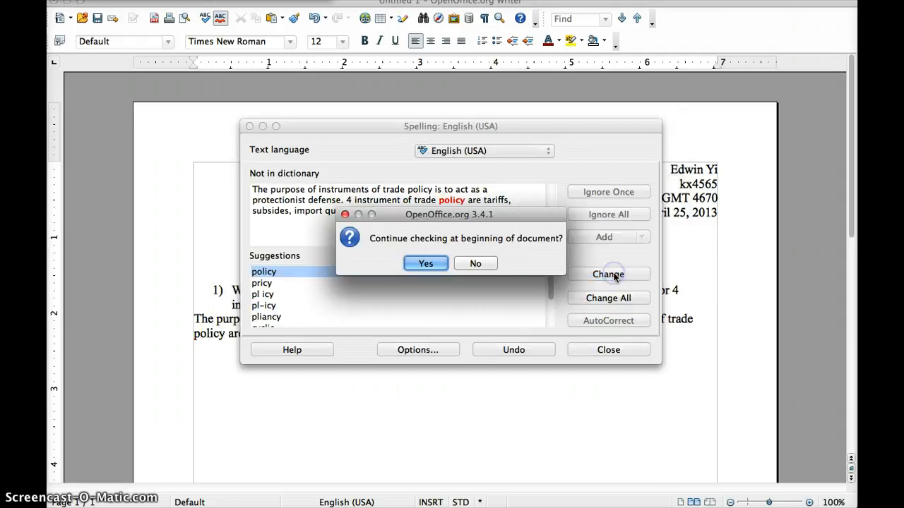
left_click(412, 263)
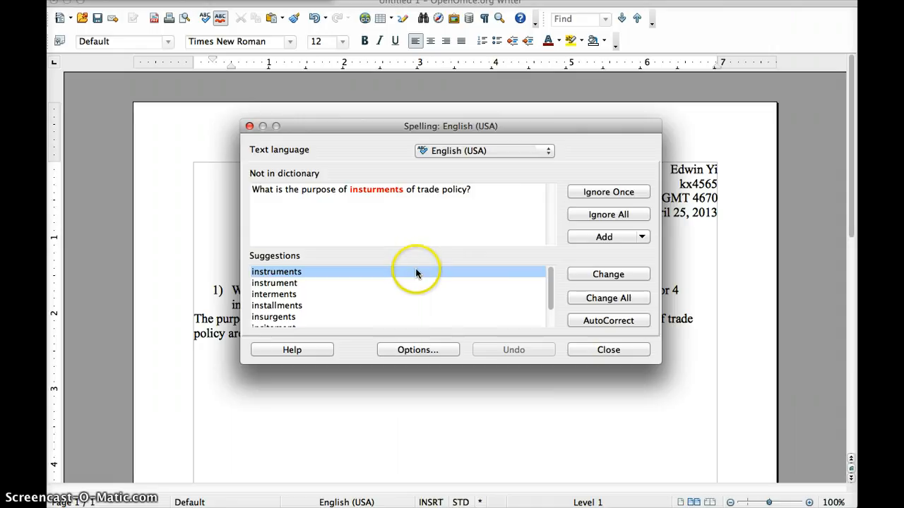
left_click(616, 275)
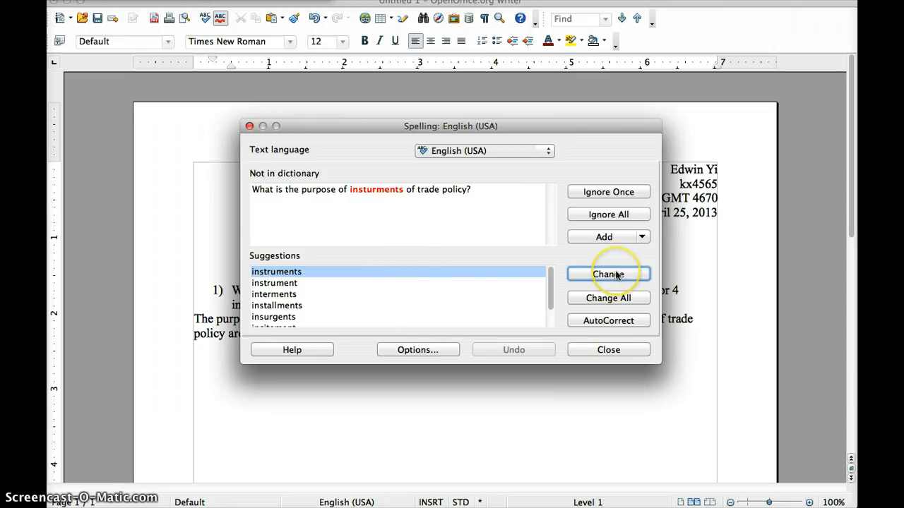
left_click(447, 264)
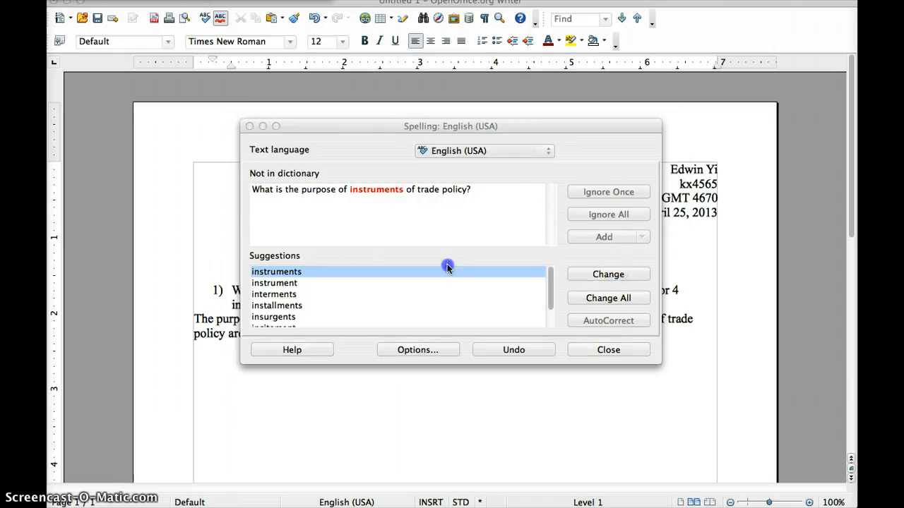
left_click(233, 288)
key("BackSpace")
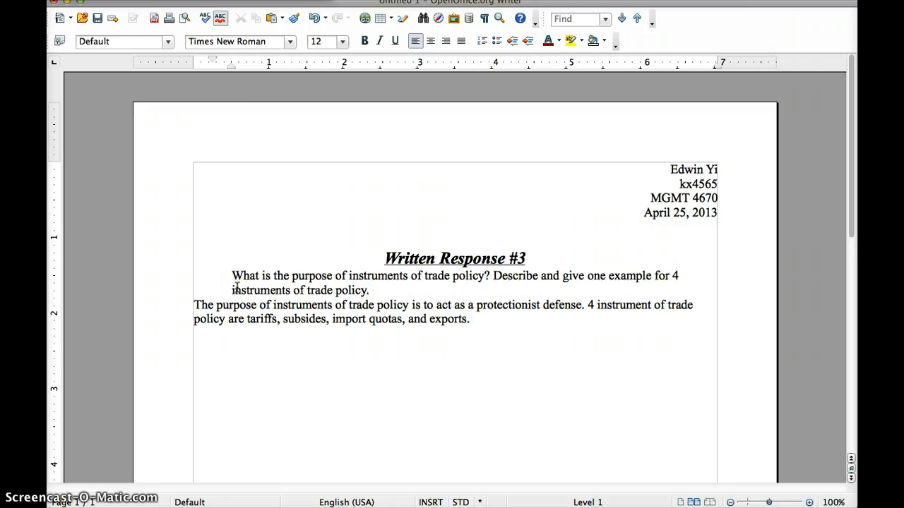
key("BackSpace")
key("Return")
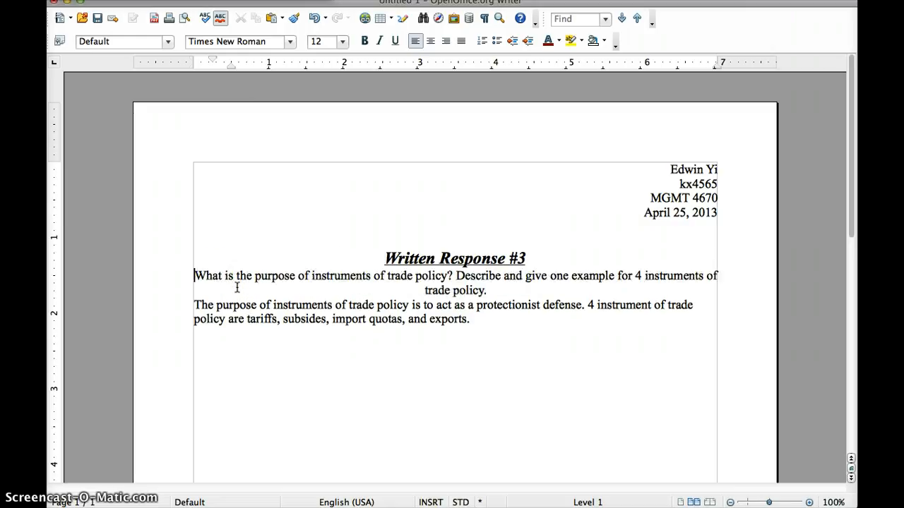
key("Return")
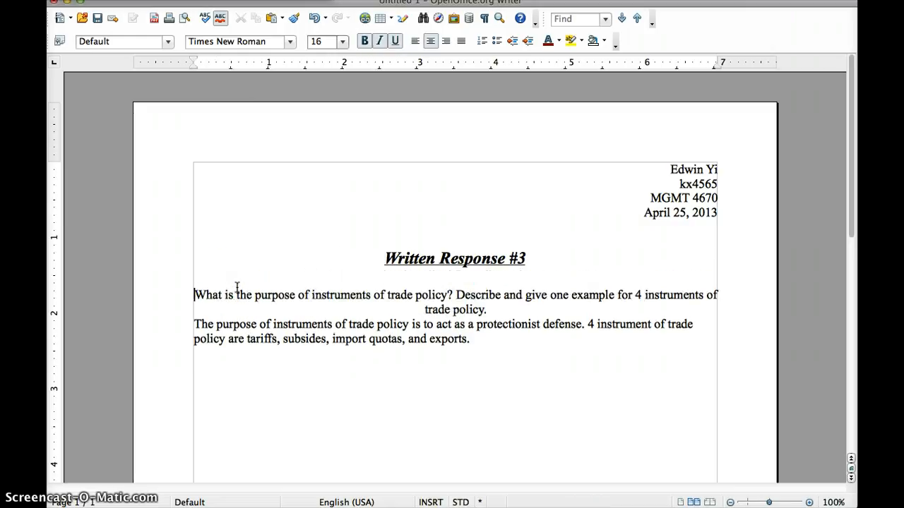
left_click(422, 310)
key("BackSpace")
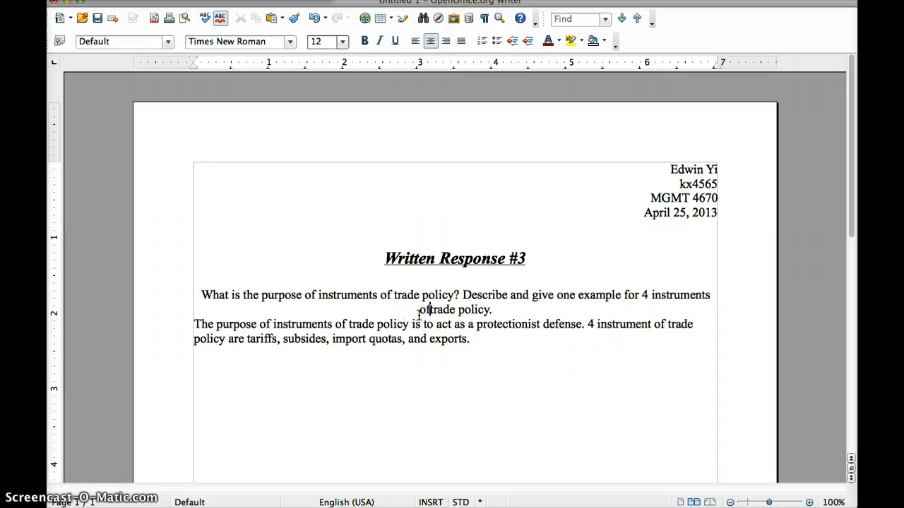
left_click_drag(492, 311, 421, 310)
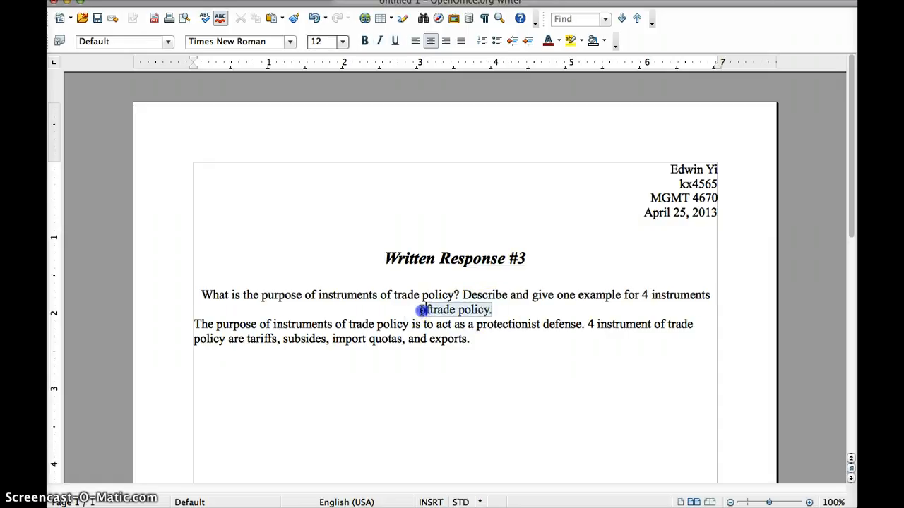
left_click(415, 41)
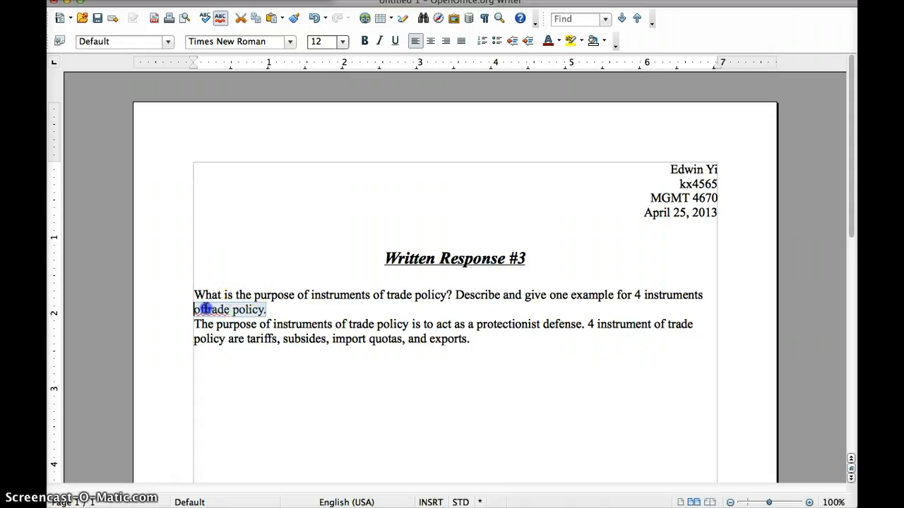
left_click(206, 309)
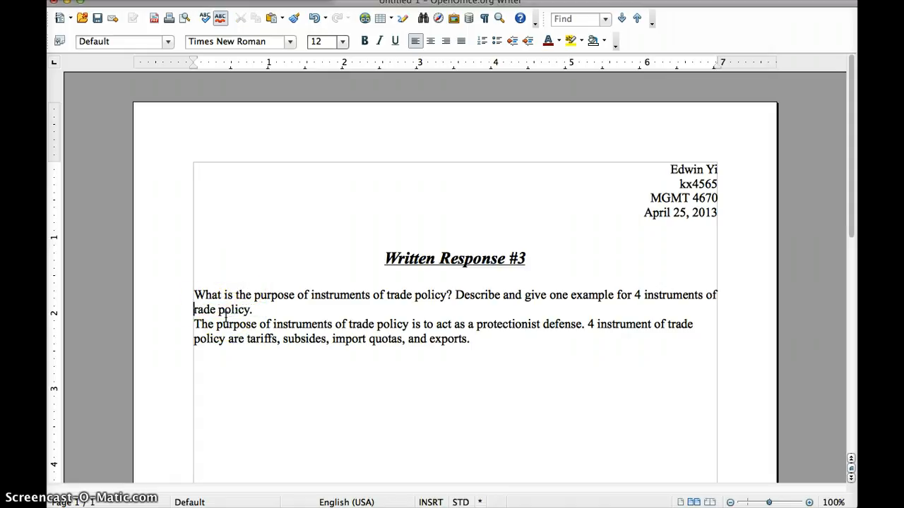
left_click(193, 325)
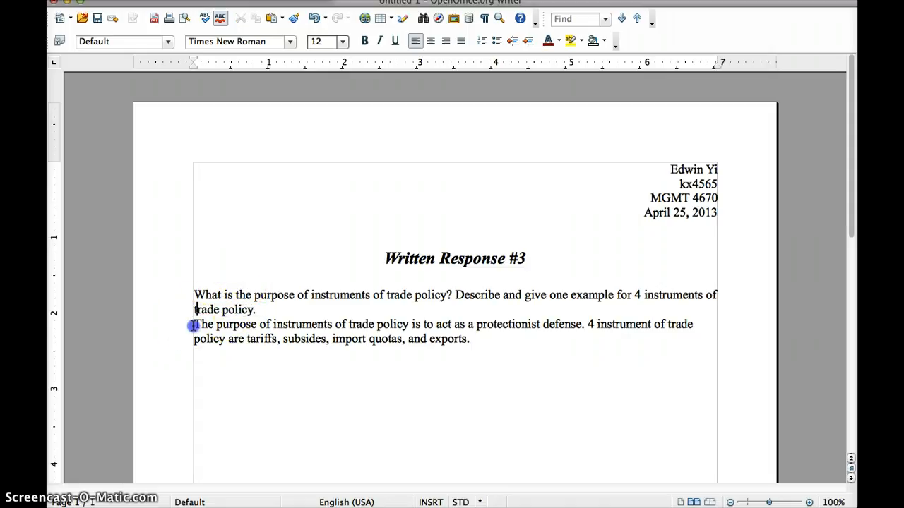
key("Return")
left_click(194, 295)
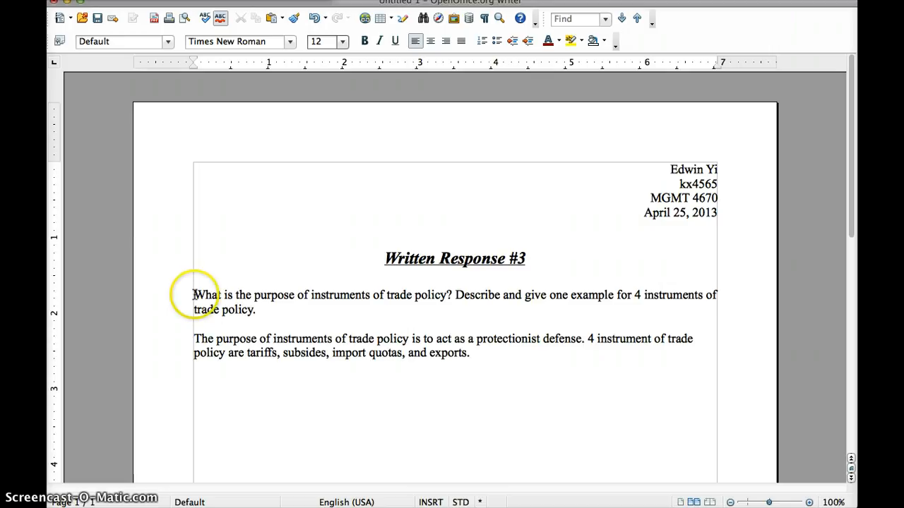
key("BackSpace")
type("1)")
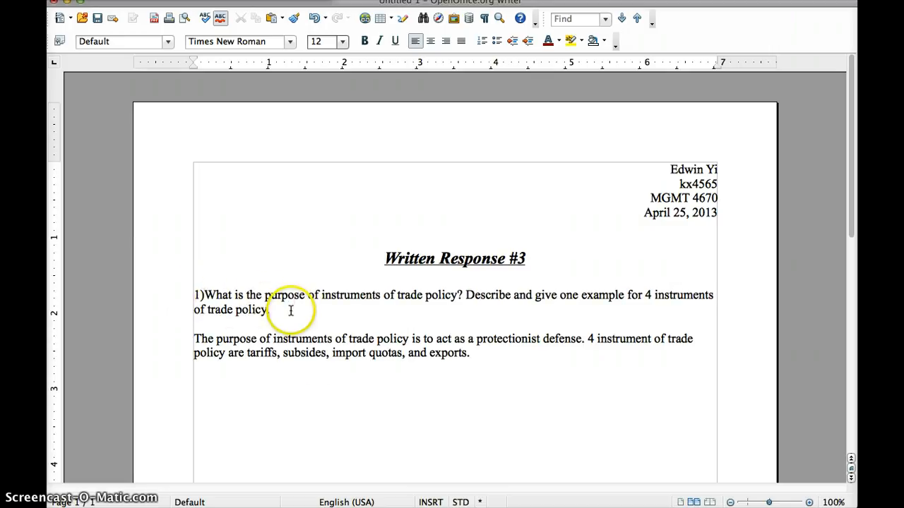
left_click(478, 360)
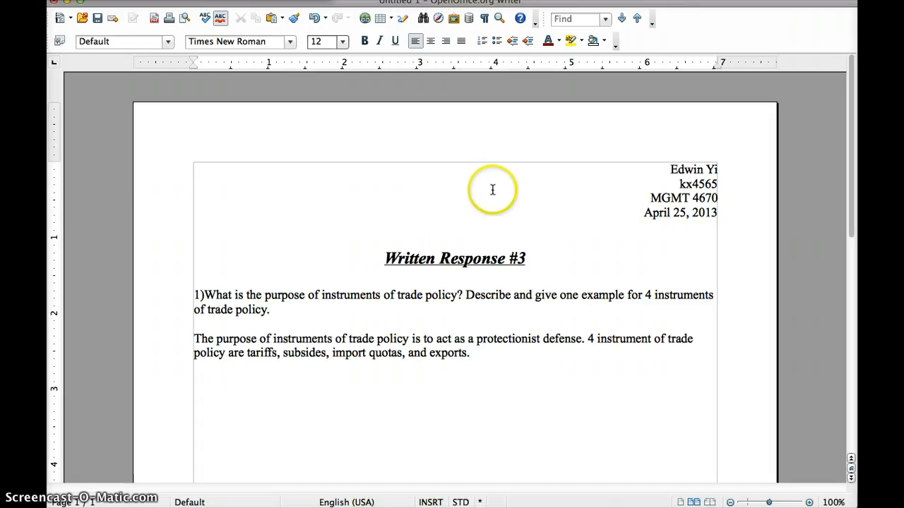
Set the question and answer text to 20 pt
left_click_drag(389, 236, 336, 157)
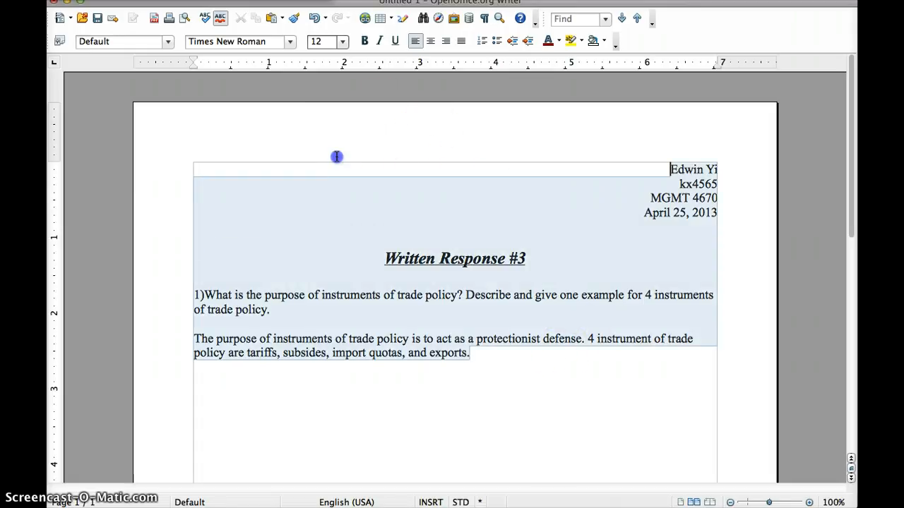
left_click(342, 42)
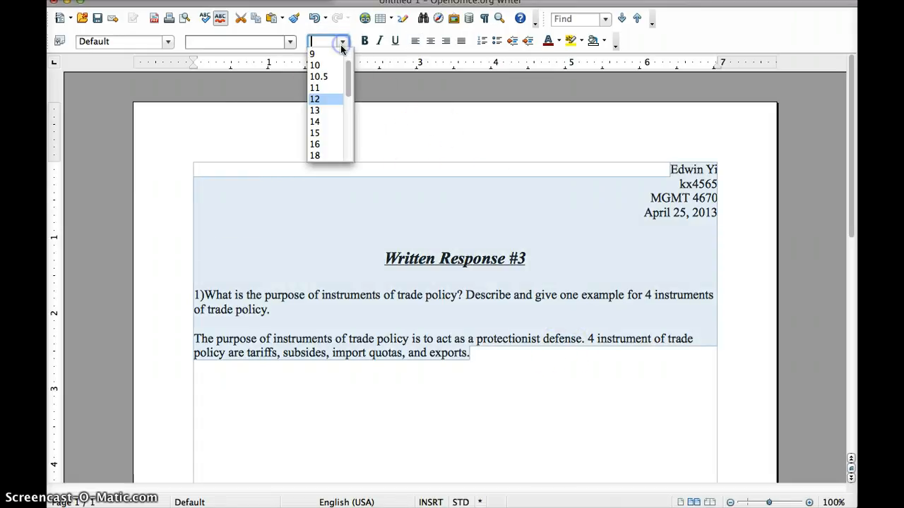
left_click(471, 215)
left_click_drag(530, 392, 198, 292)
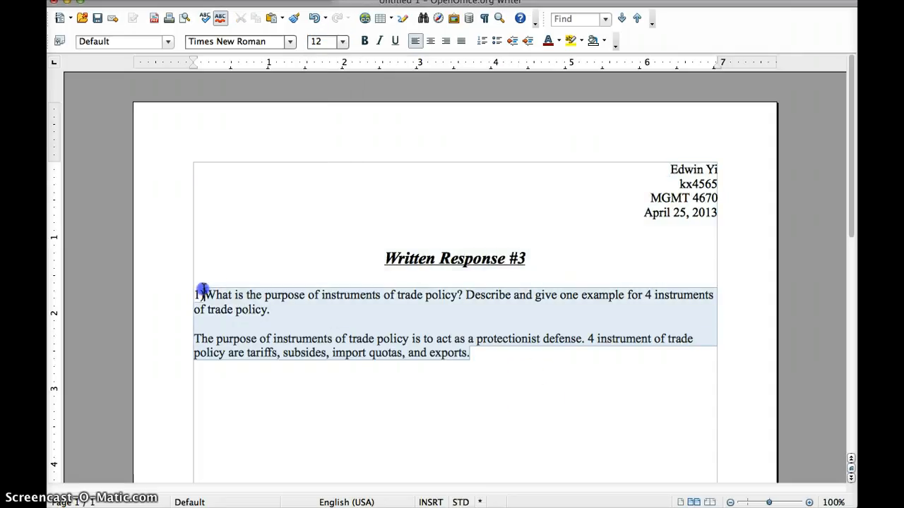
left_click(341, 43)
left_click_drag(347, 90, 350, 152)
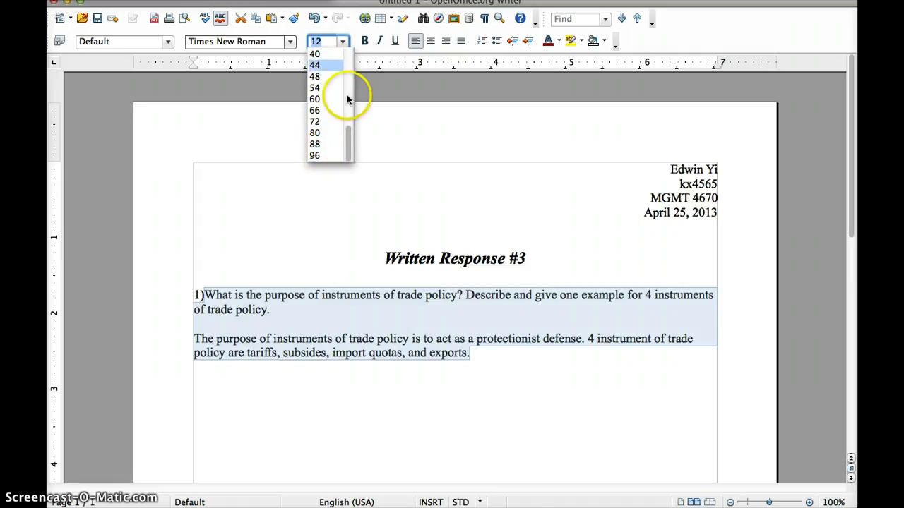
left_click_drag(350, 130, 349, 102)
left_click(323, 110)
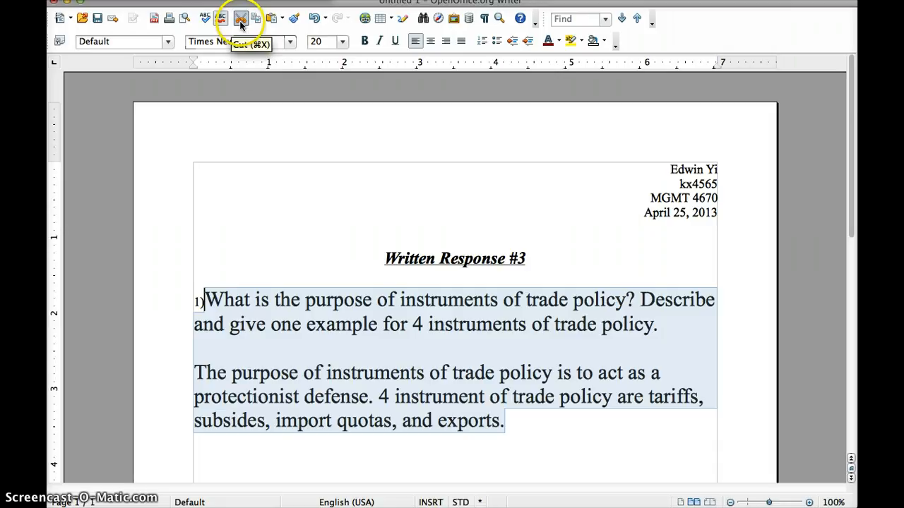
Cut the question paragraph out of the document, leaving only the answer
left_click(375, 325)
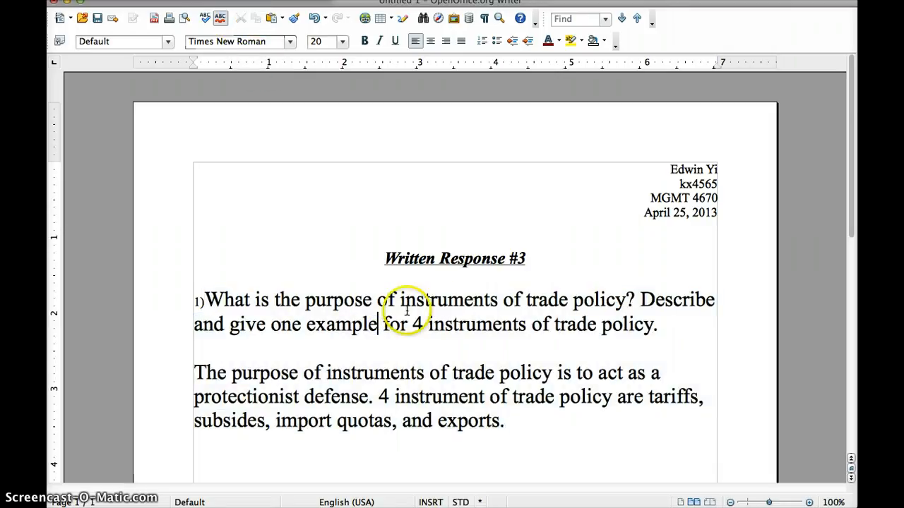
left_click_drag(378, 320, 317, 319)
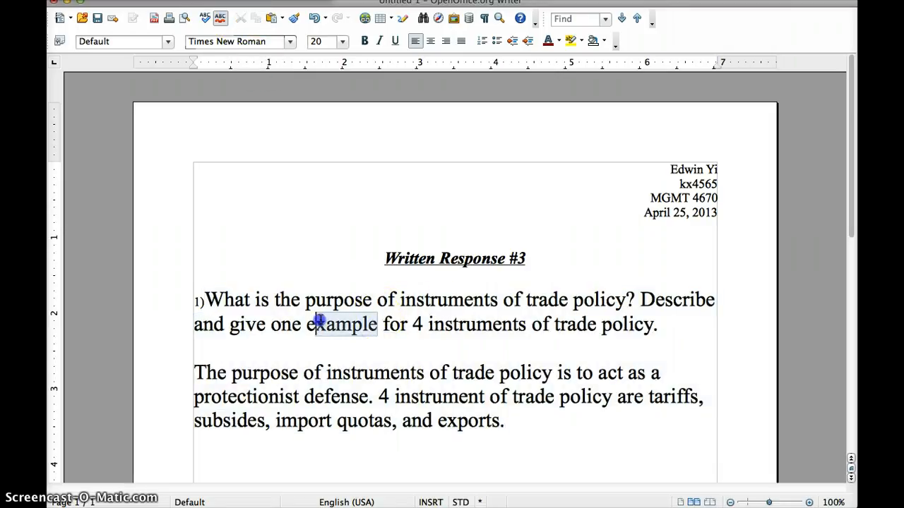
left_click_drag(664, 328, 194, 303)
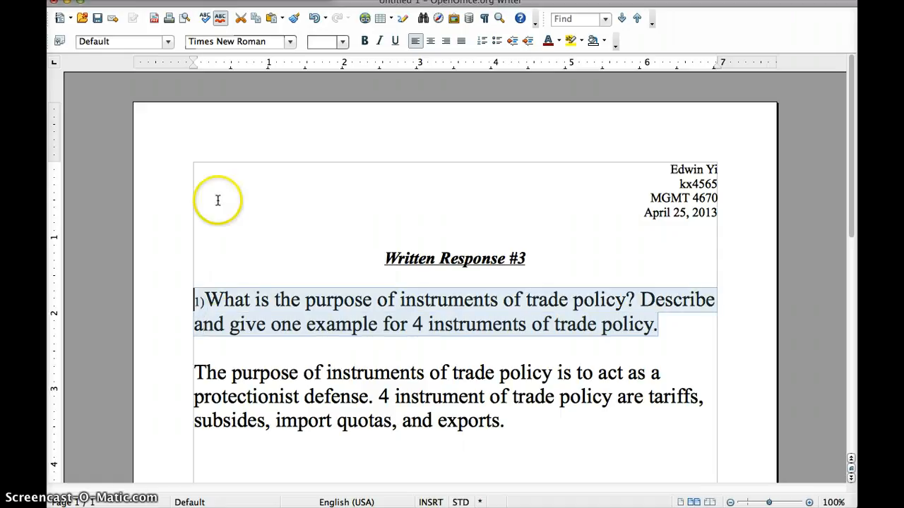
left_click(240, 18)
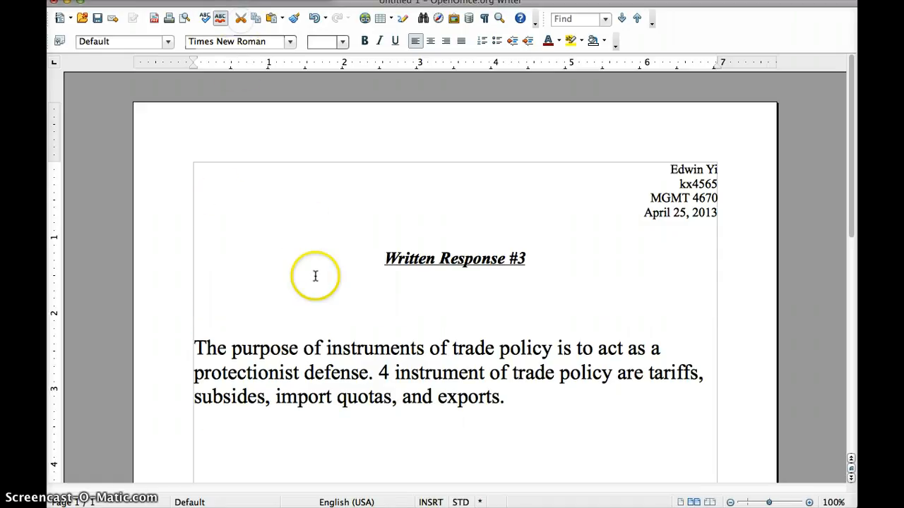
left_click(392, 441)
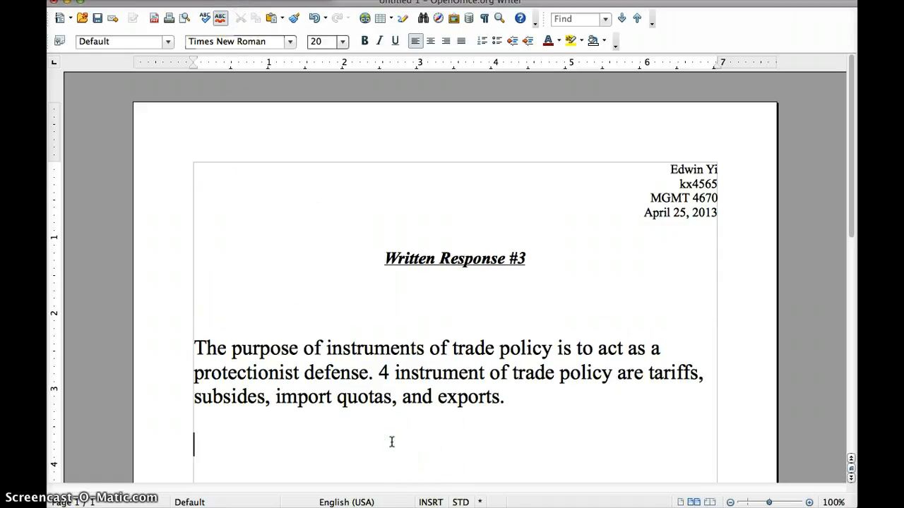
right_click(238, 438)
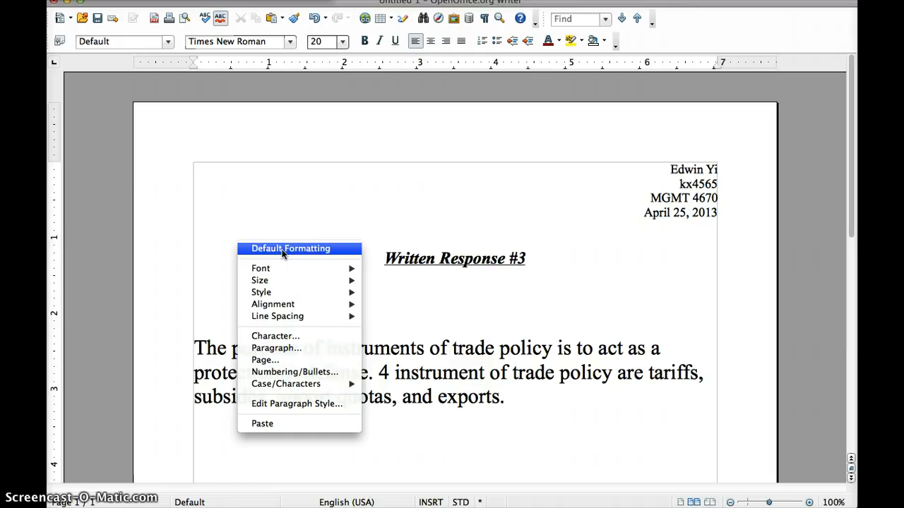
left_click(283, 275)
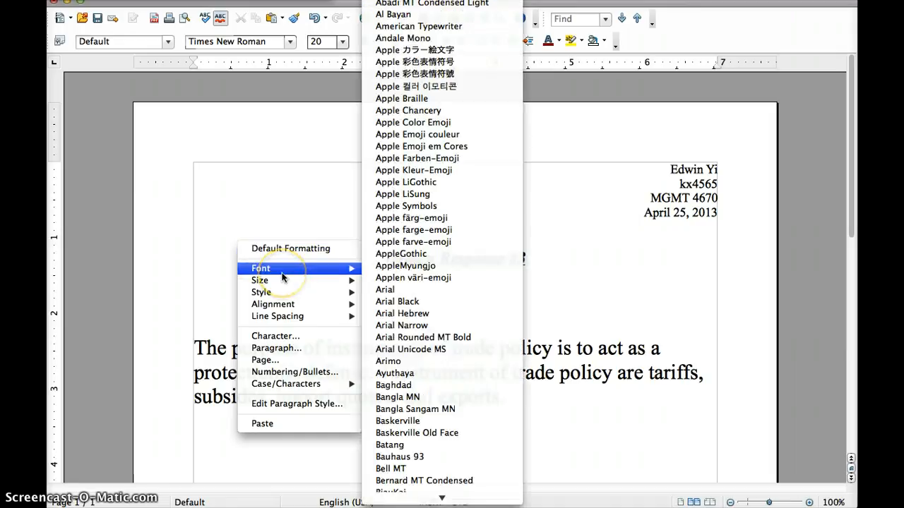
scroll(399, 304, "down", 3)
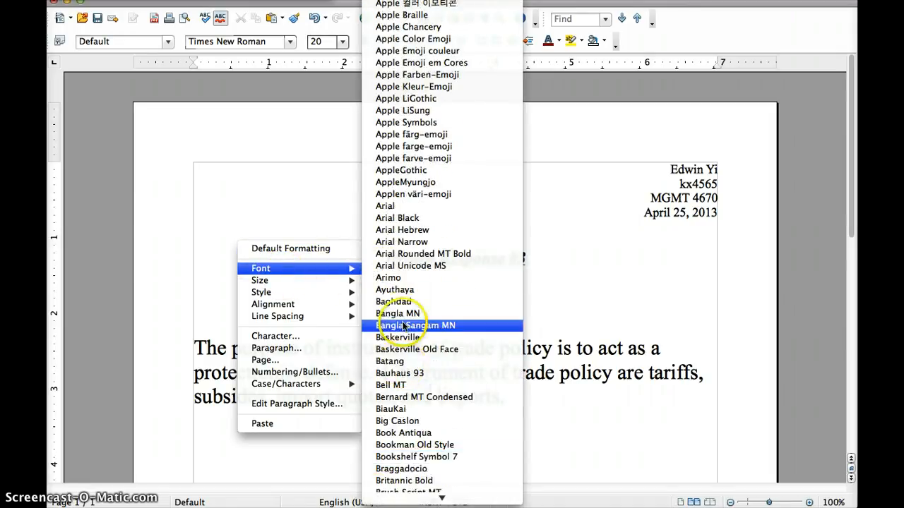
mouse_move(309, 280)
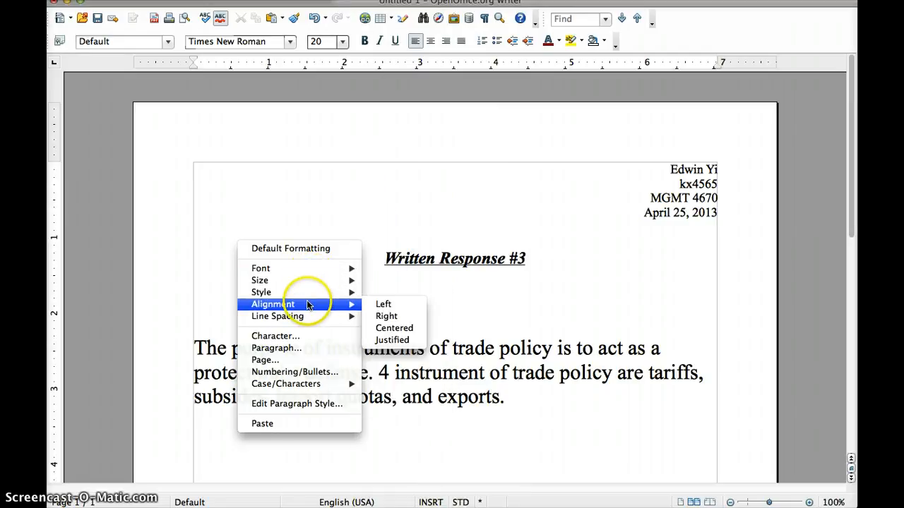
mouse_move(308, 319)
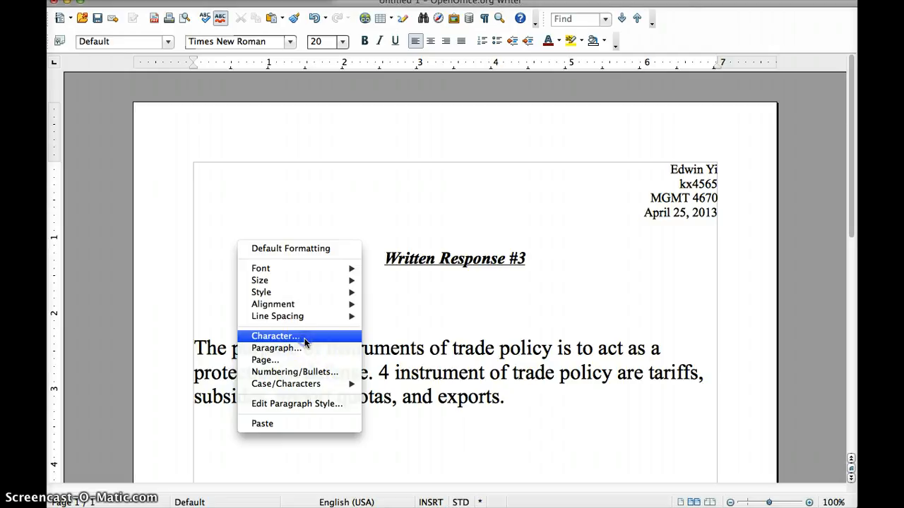
left_click(304, 337)
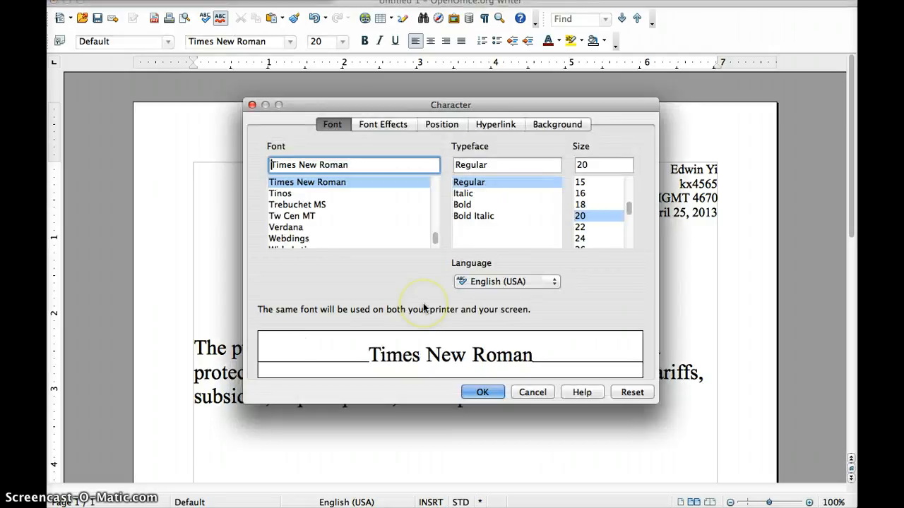
left_click(384, 125)
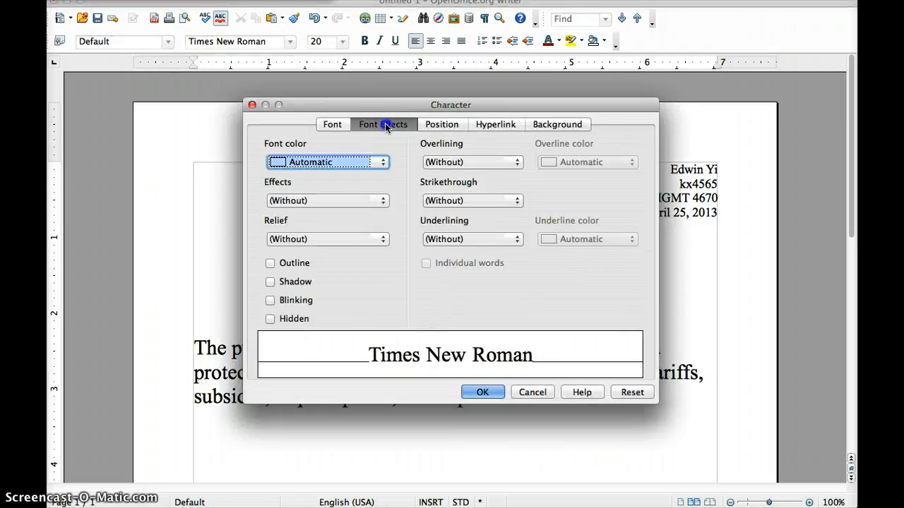
left_click(332, 125)
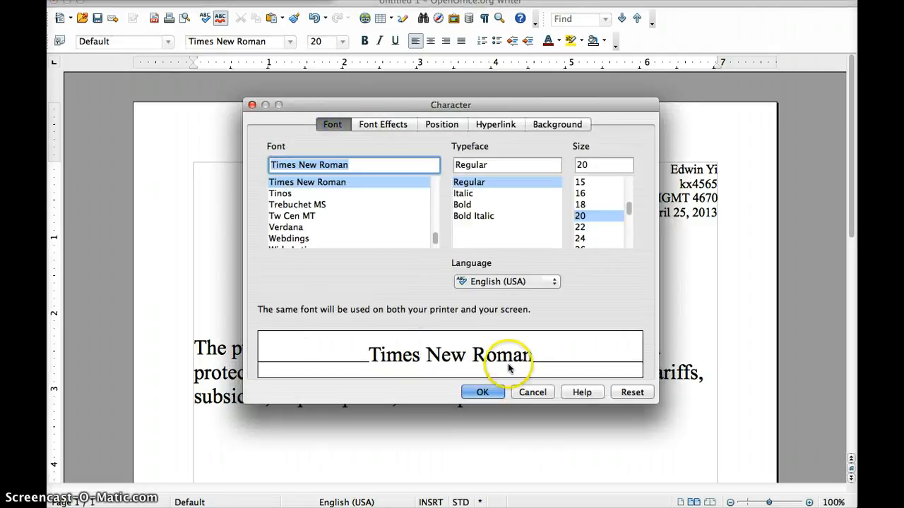
left_click(482, 391)
left_click(228, 430)
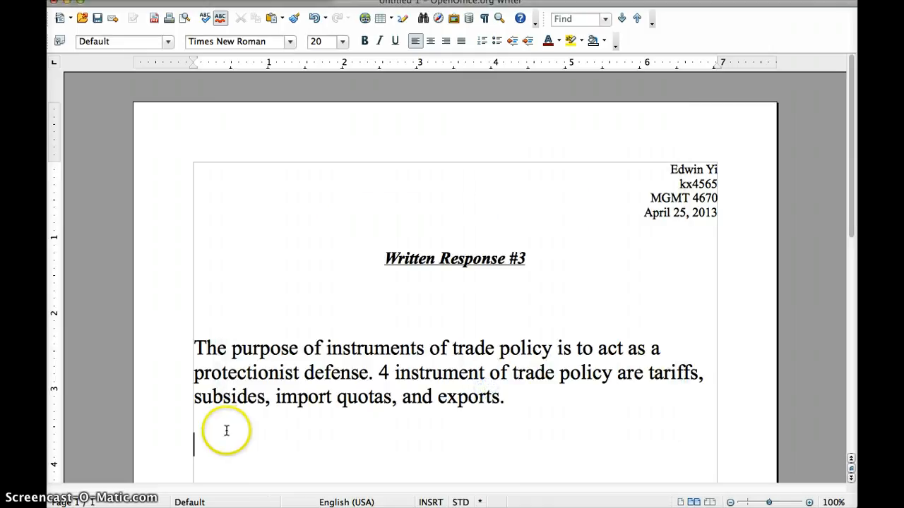
Paste the cut question onto the empty line below the answer
right_click(228, 430)
left_click(258, 417)
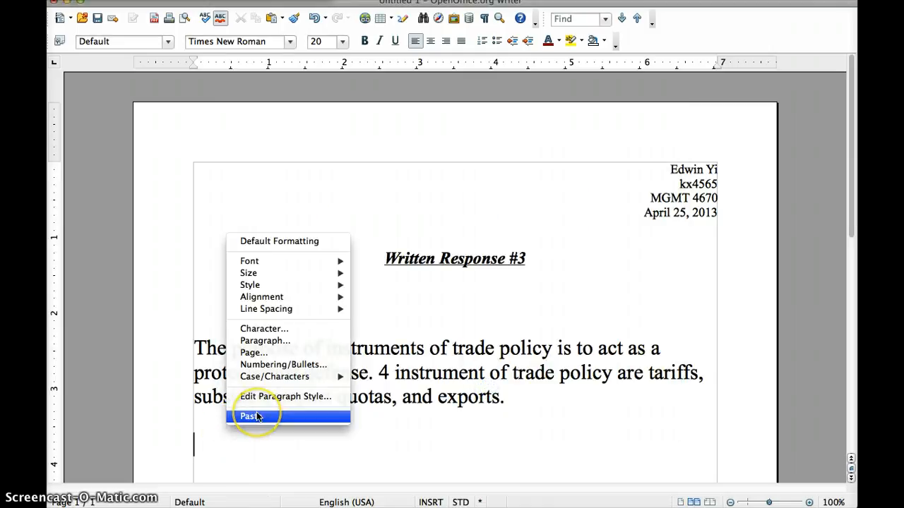
scroll(351, 417, "down", 3)
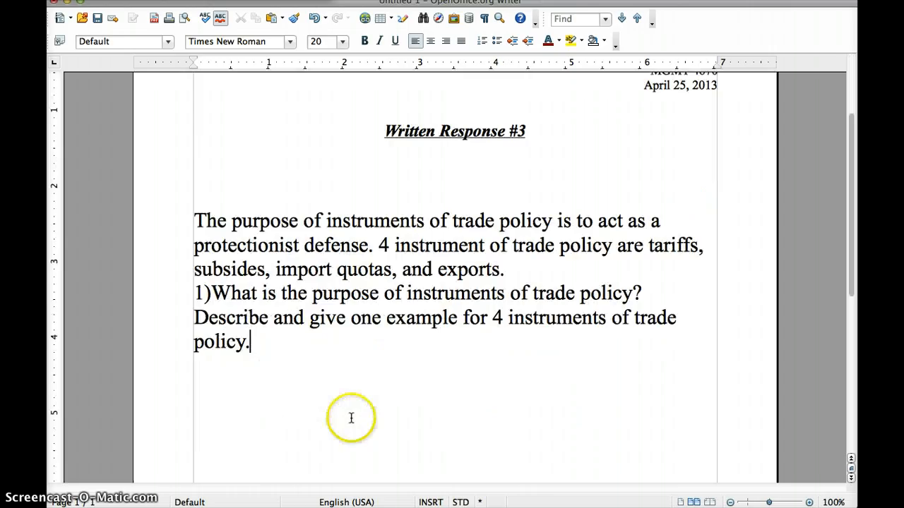
Insert a blank line after 'exports.' to separate the answer from the question
left_click(531, 271)
key("Return")
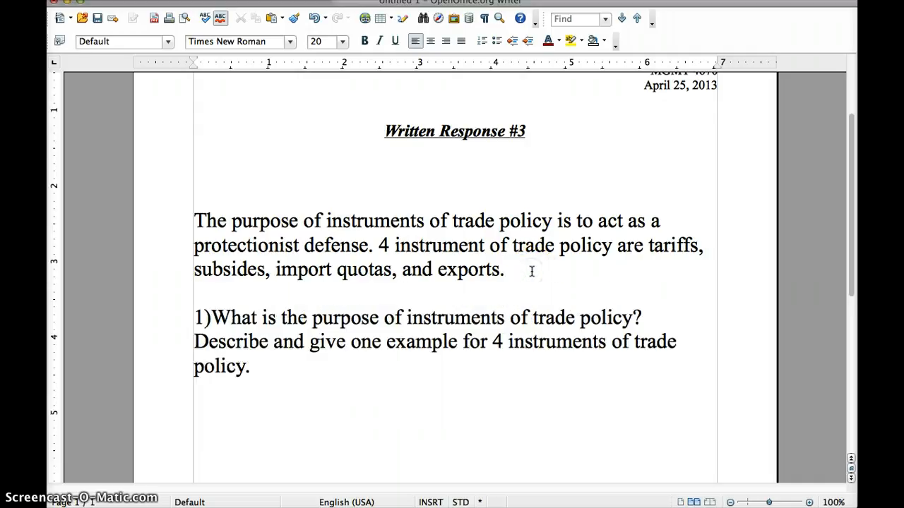
right_click(439, 302)
left_click(308, 141)
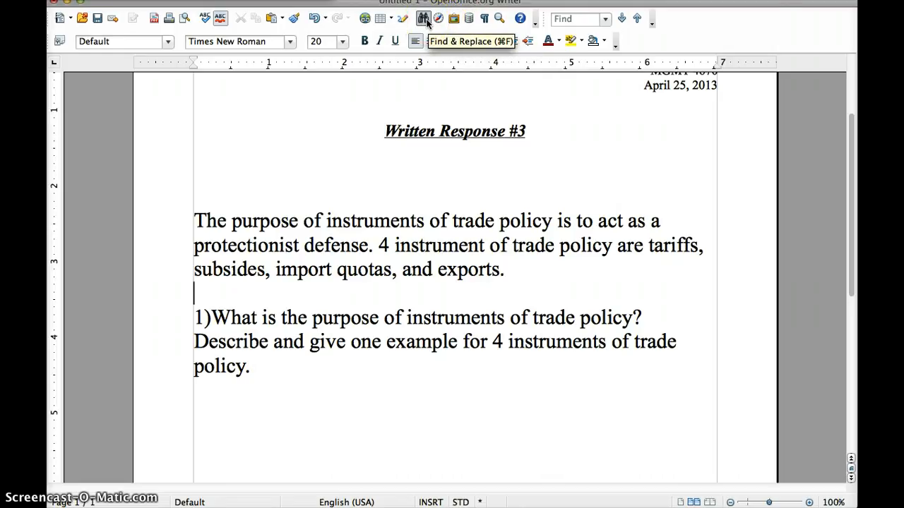
View the About OpenOffice.org version details, then move the Writer window aside to reveal the installer
left_click(402, 20)
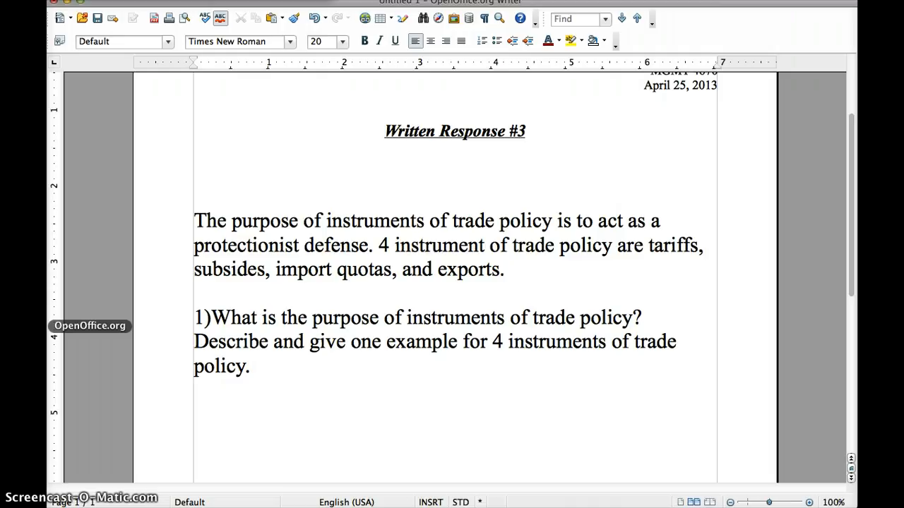
left_click(70, 1)
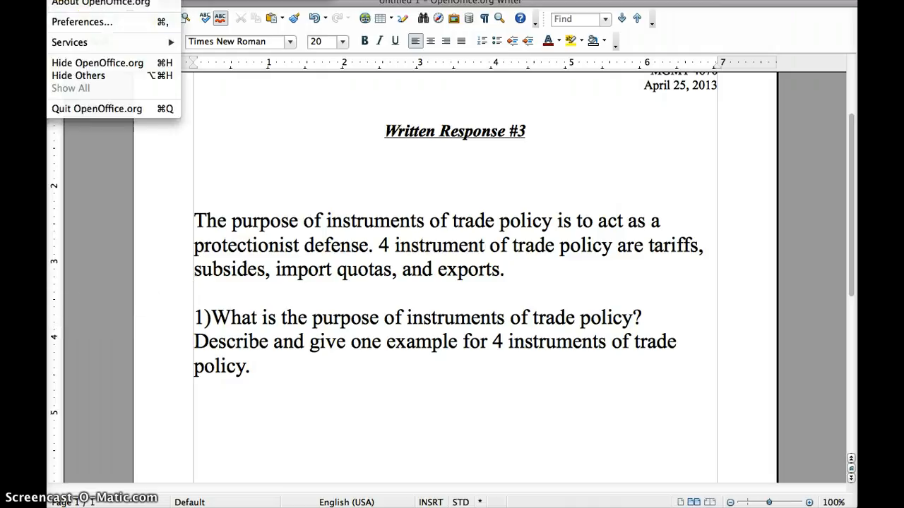
left_click(64, 3)
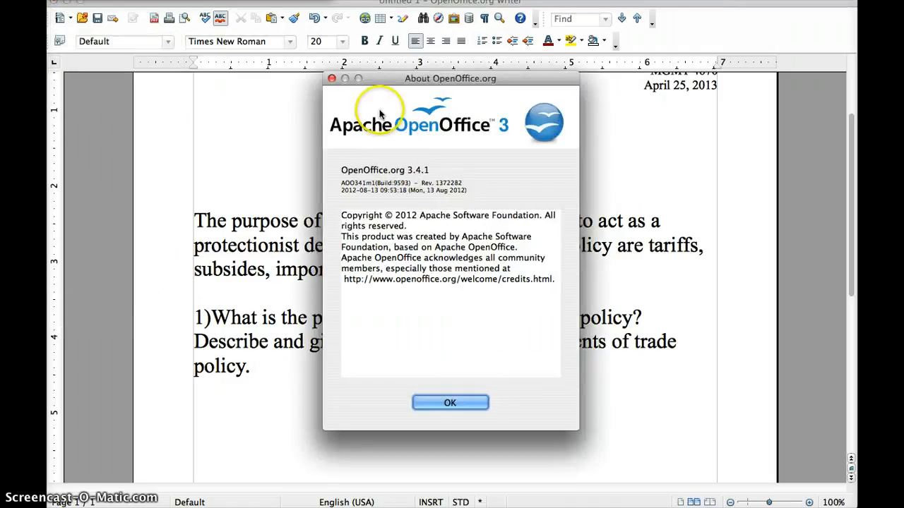
left_click(443, 403)
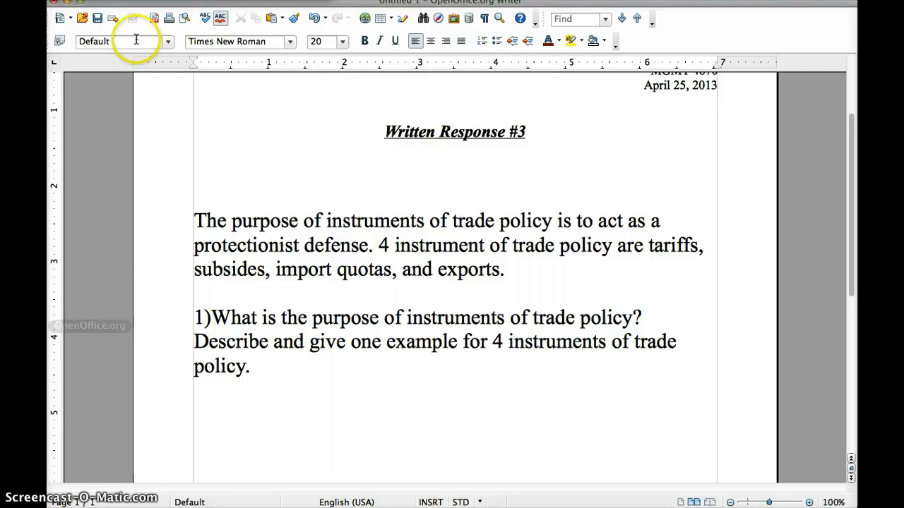
left_click_drag(101, 3, 161, 212)
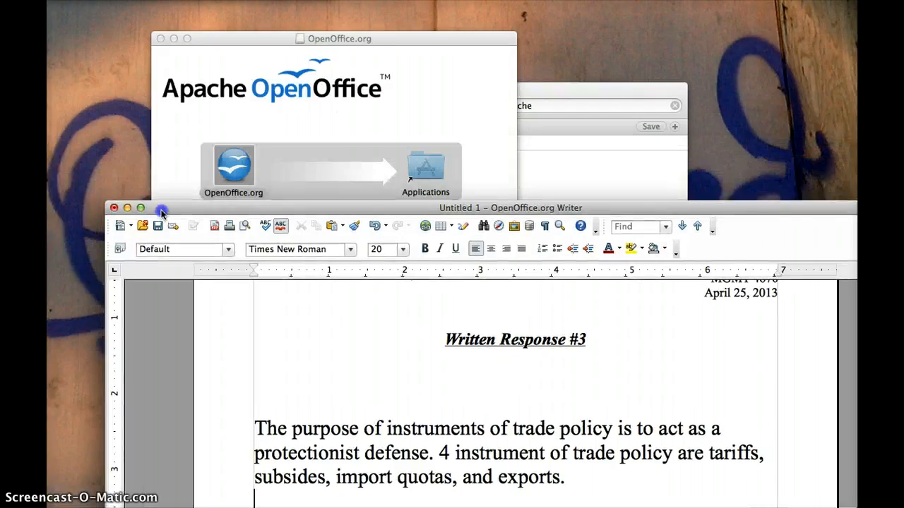
Close Untitled 1 without saving and relaunch OpenOffice from the installer window
left_click(115, 208)
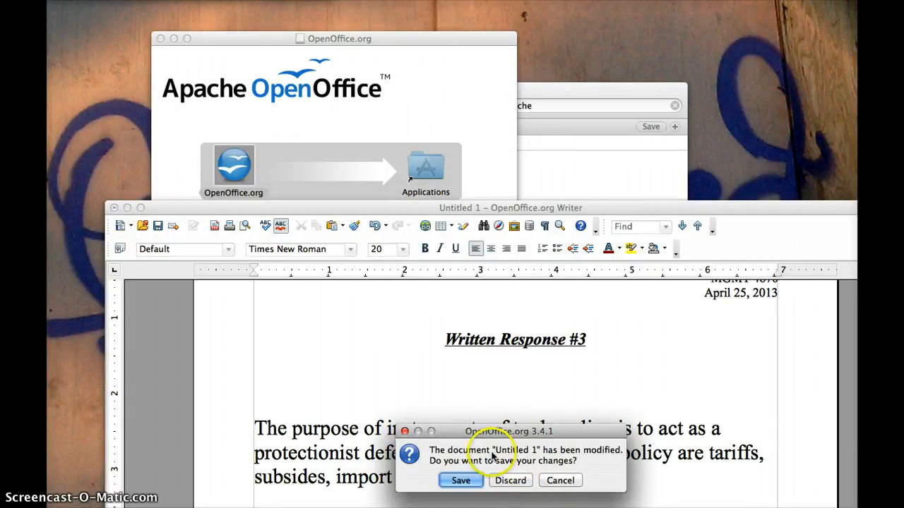
left_click_drag(498, 432, 440, 129)
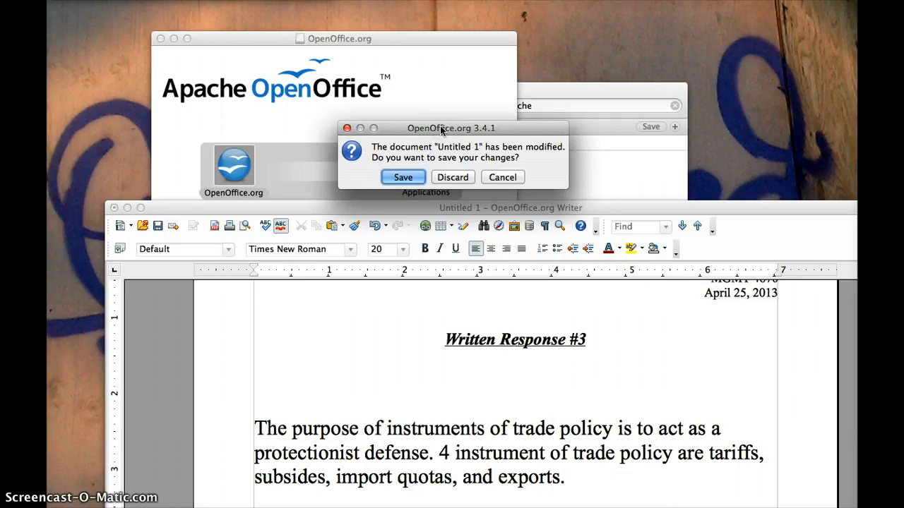
left_click(448, 177)
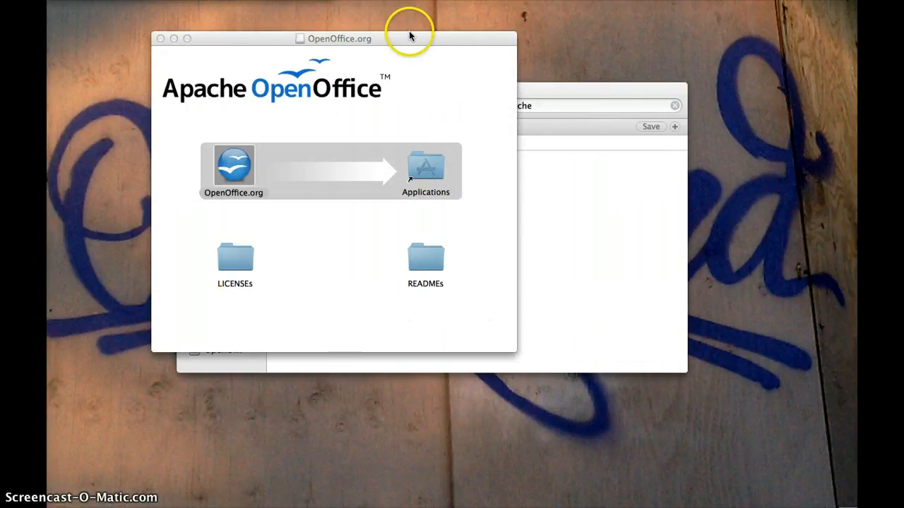
left_click_drag(409, 35, 440, 0)
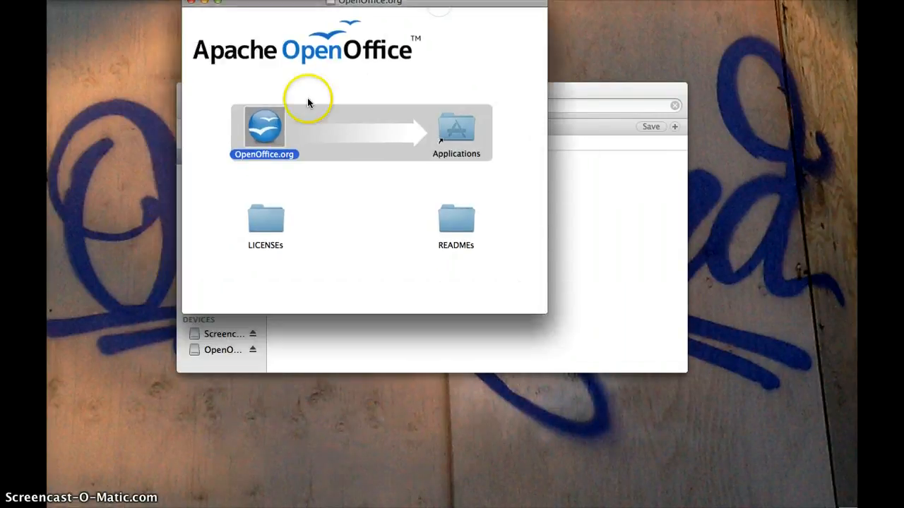
double_click(267, 130)
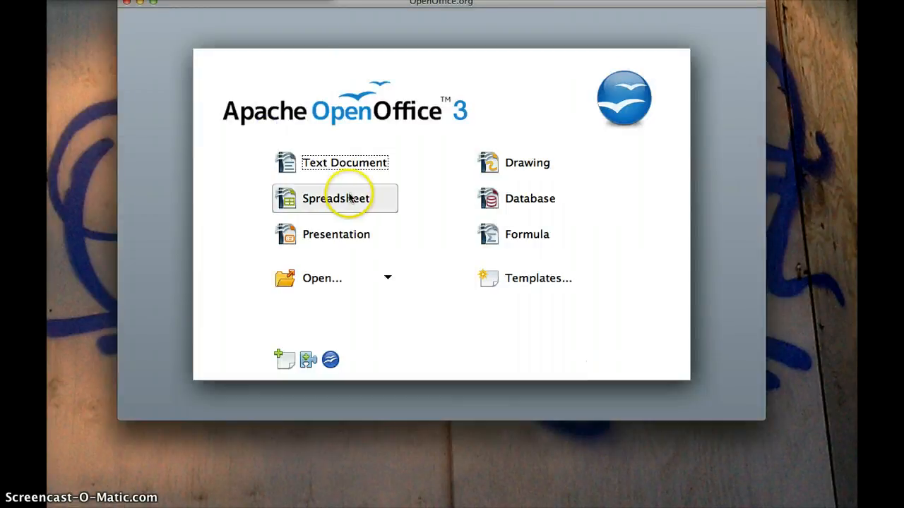
Create a blank spreadsheet, then enlarge its window and move it left to show more cells
left_click(343, 197)
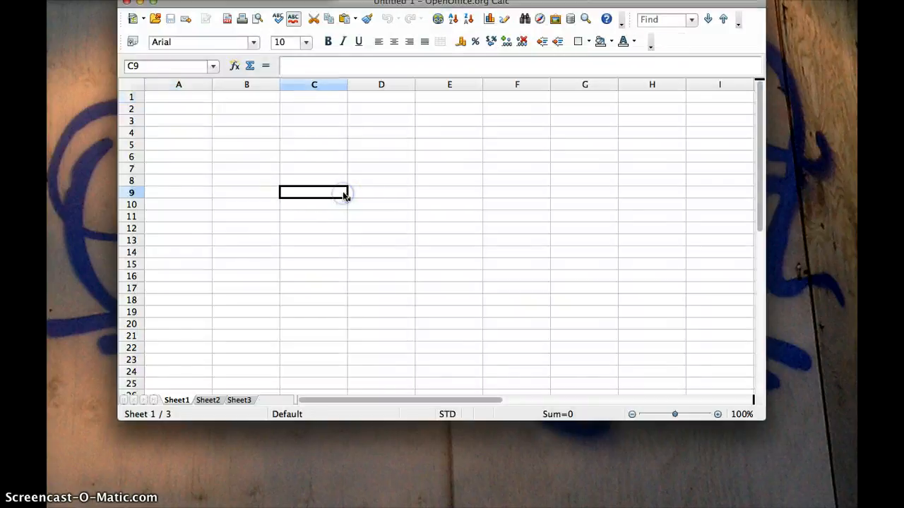
left_click_drag(762, 417, 850, 504)
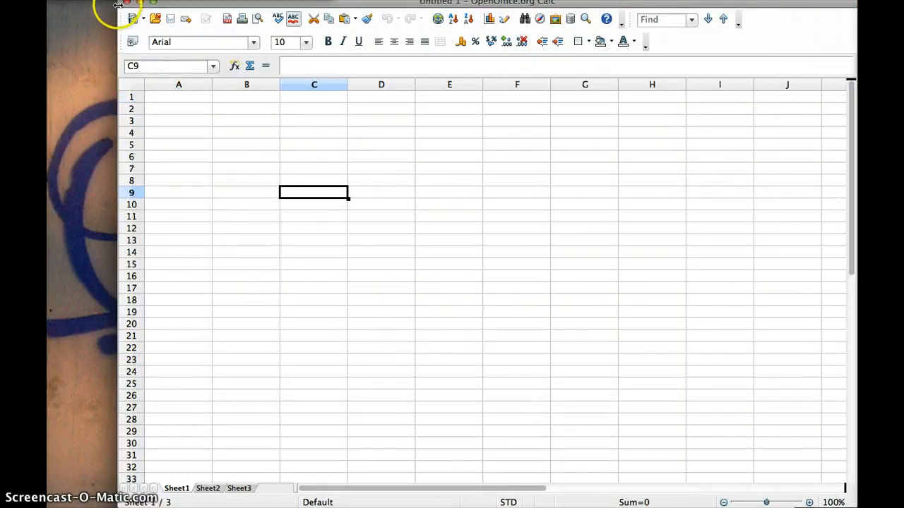
left_click_drag(122, 6, 52, 5)
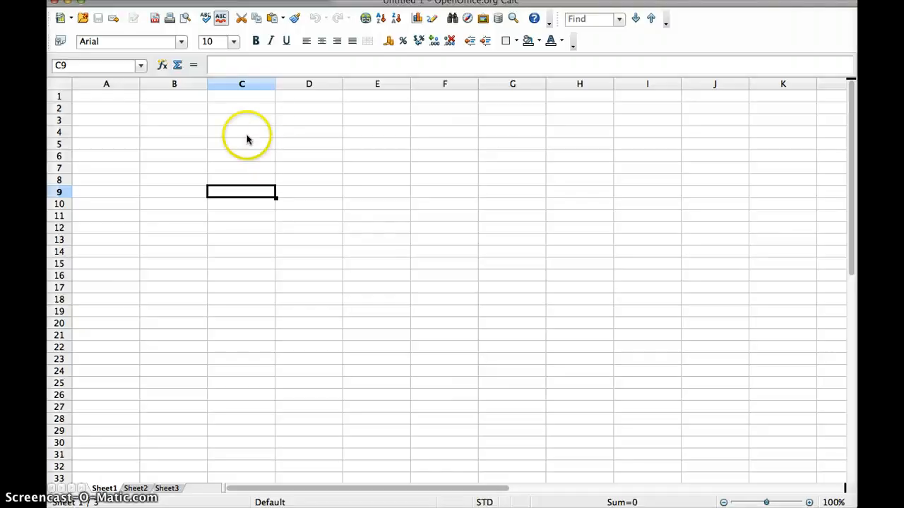
left_click(131, 111)
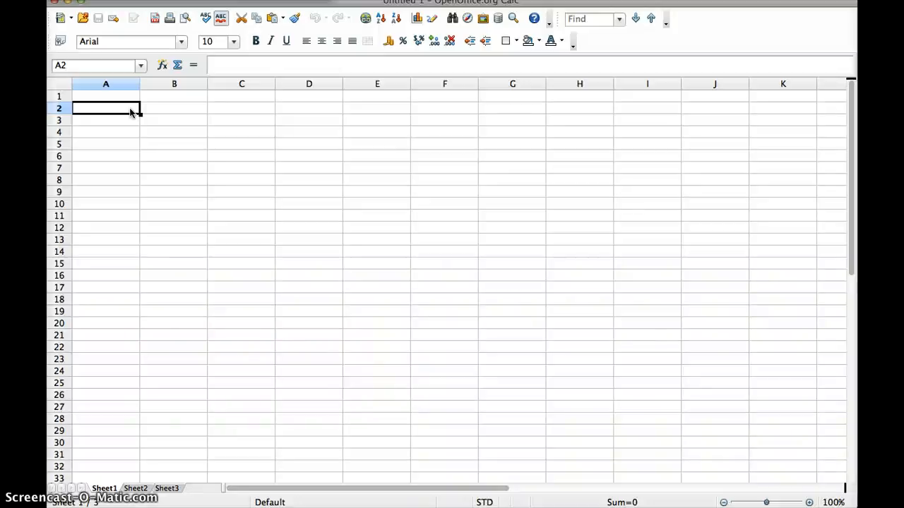
Enter the title 'My Performance' in A2 and set it to 13-point font
type("My pe")
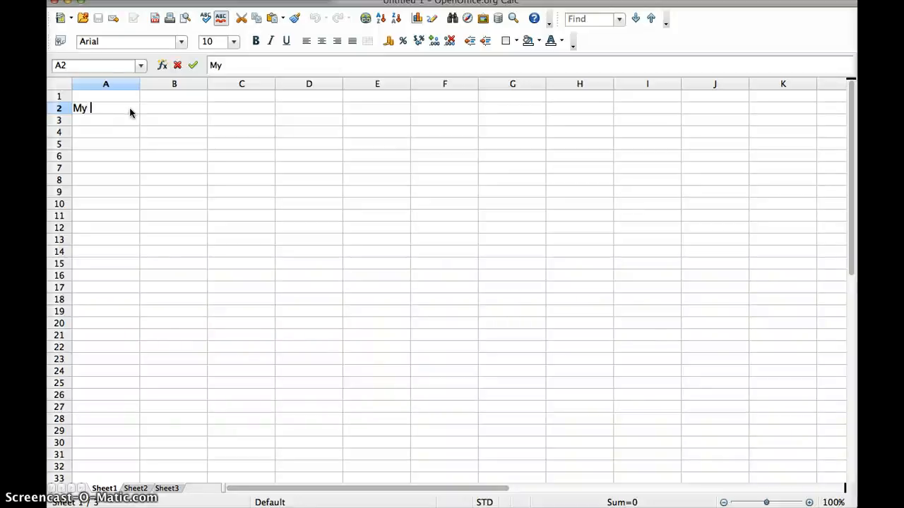
key("BackSpace")
key("BackSpace")
type("Perform")
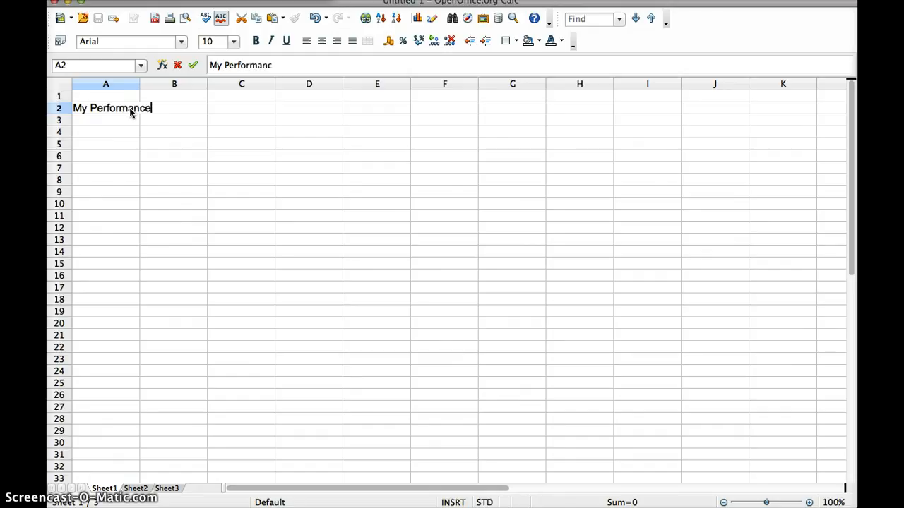
type("ance")
key("Return")
left_click(104, 112)
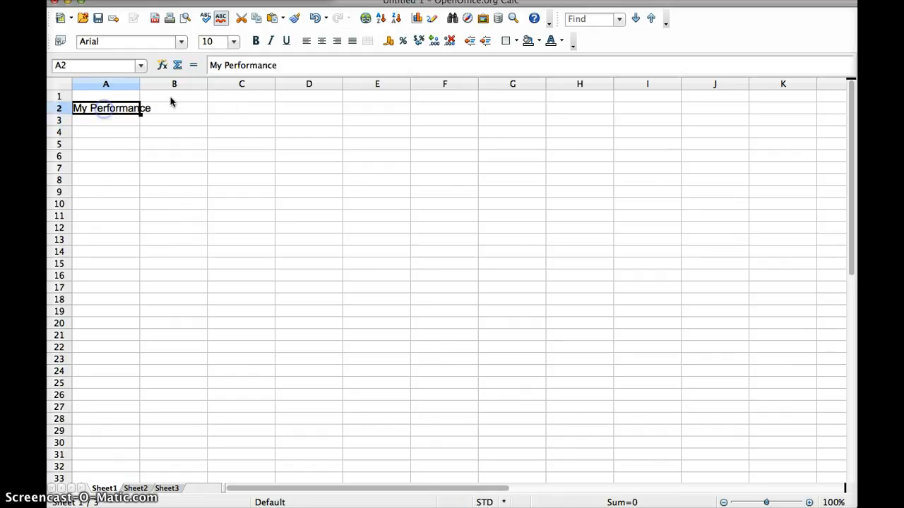
left_click(233, 42)
left_click(219, 145)
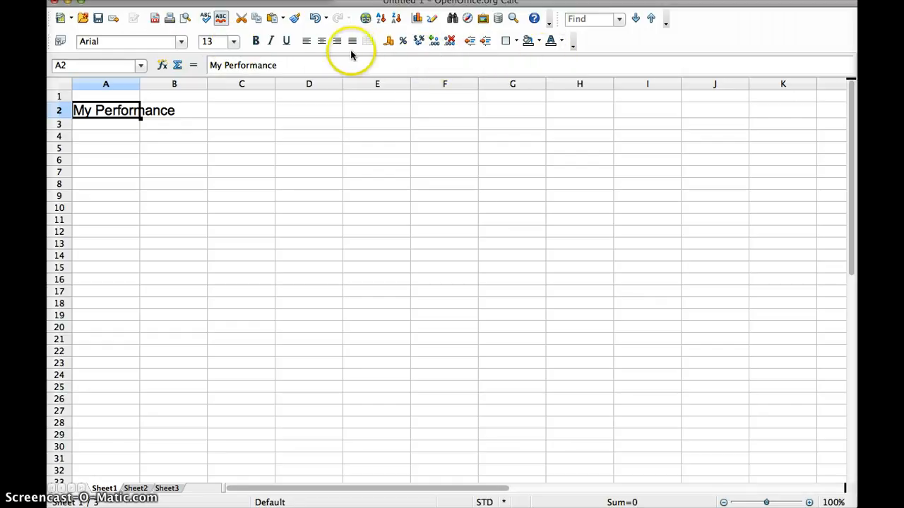
Enter Th 1 and Th 2 in A4:A5 and fill the series down to Th 8 in A11
left_click(101, 136)
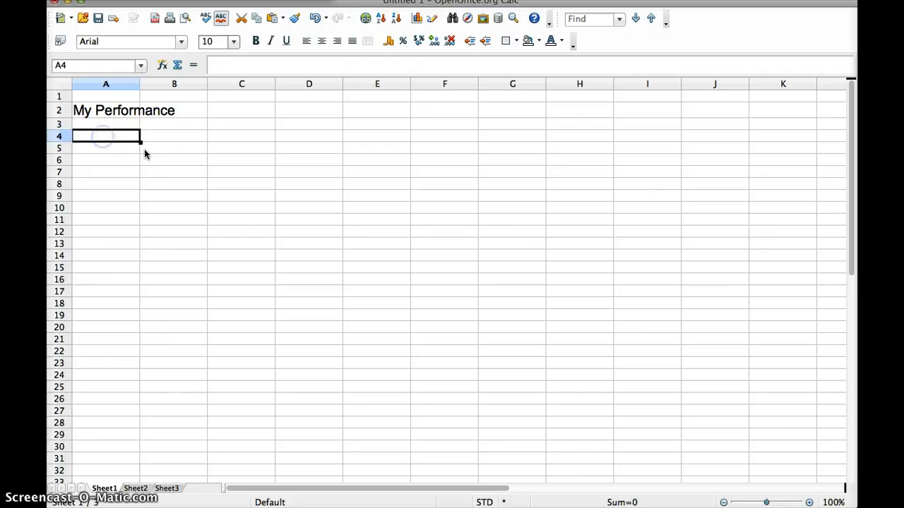
type("Th 1")
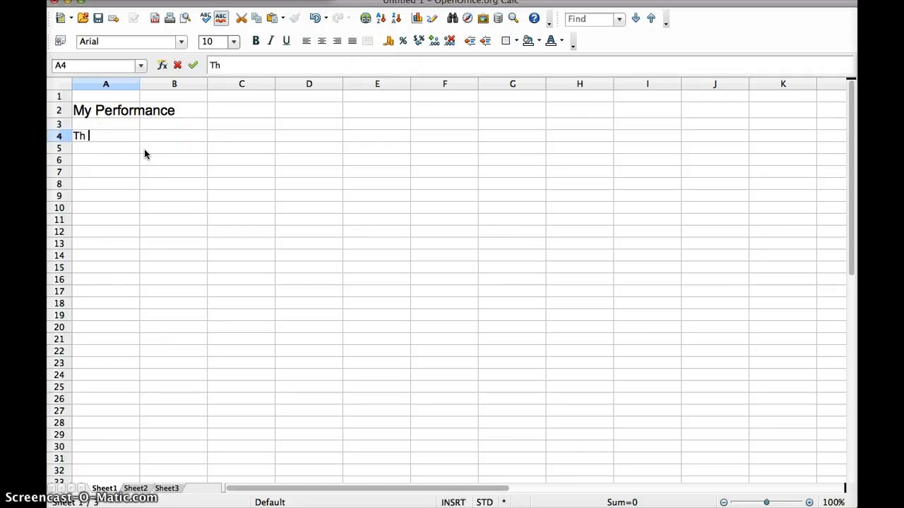
key("Return")
type("Th 2")
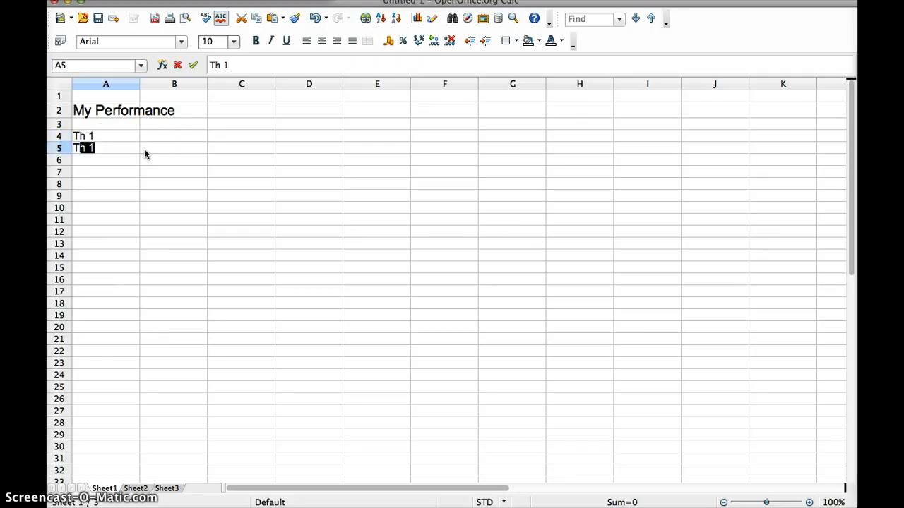
key("Return")
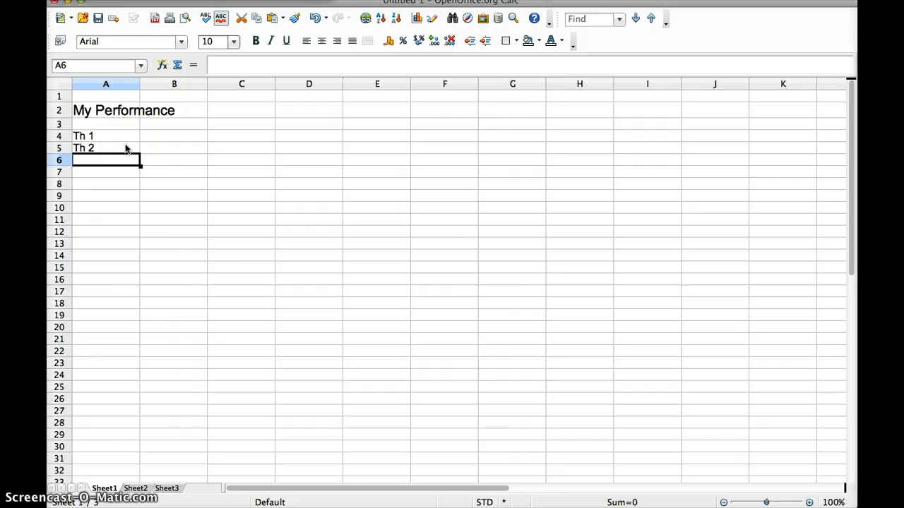
left_click(113, 136)
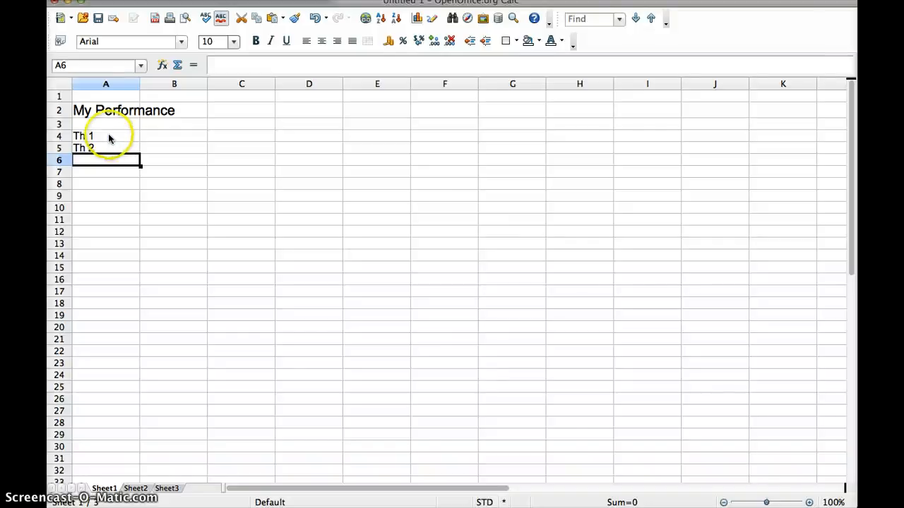
left_click_drag(121, 139, 125, 147)
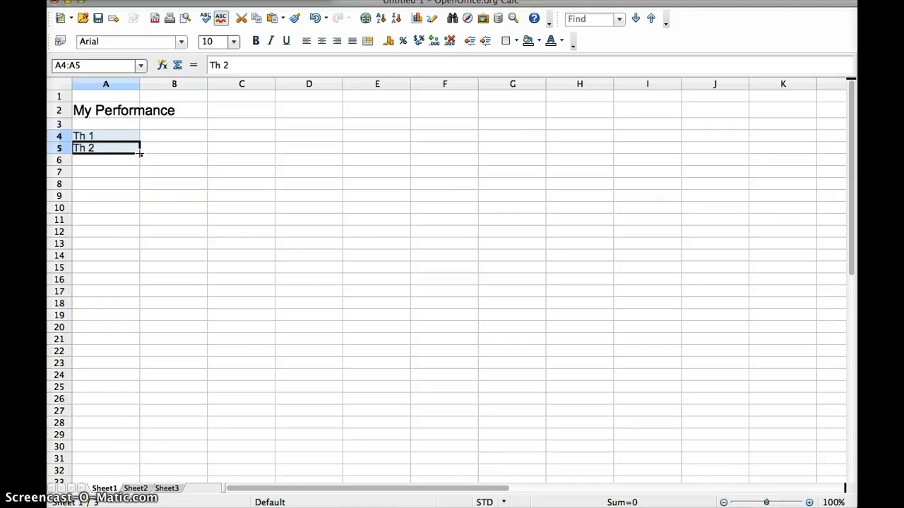
left_click_drag(140, 152, 142, 221)
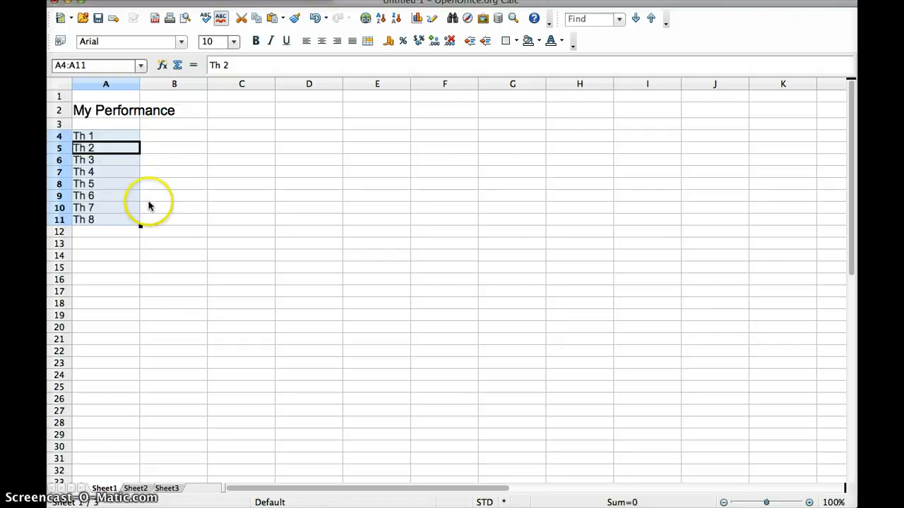
Enter Exam 1 in A12 and fill Exam 2 and Exam 3 into A13:A14
left_click(114, 232)
type("E")
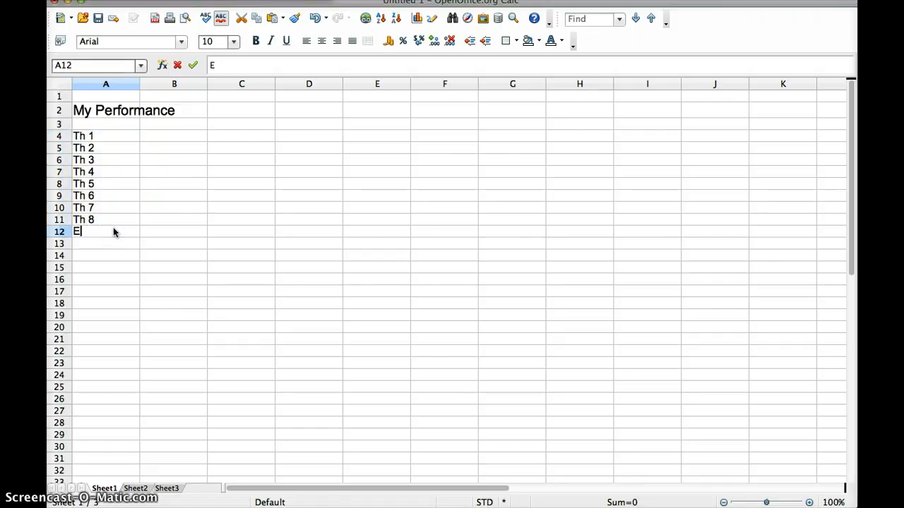
type("xam 1")
key("Return")
left_click(117, 231)
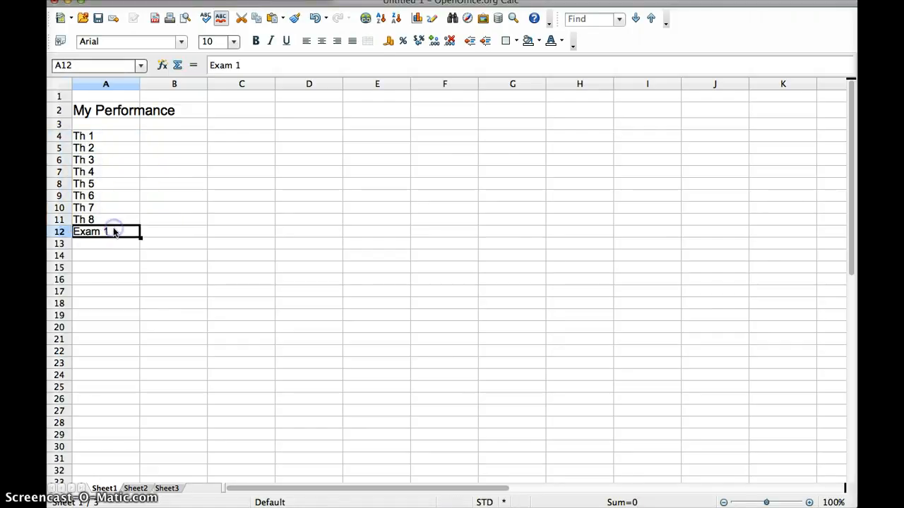
left_click_drag(139, 238, 139, 263)
Add the headings Points in B3 and Points Assigned in C3, widening column C to fit
left_click(161, 125)
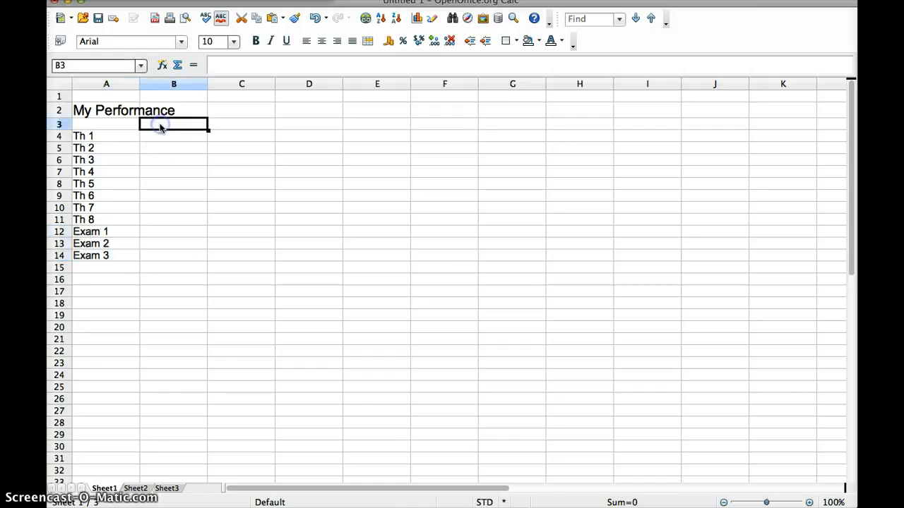
type("Points")
left_click(228, 125)
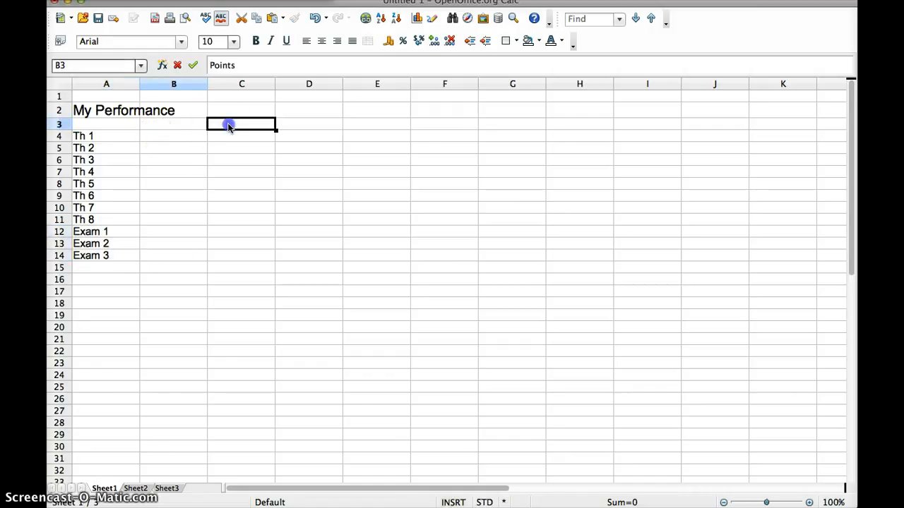
type("Points Assigned")
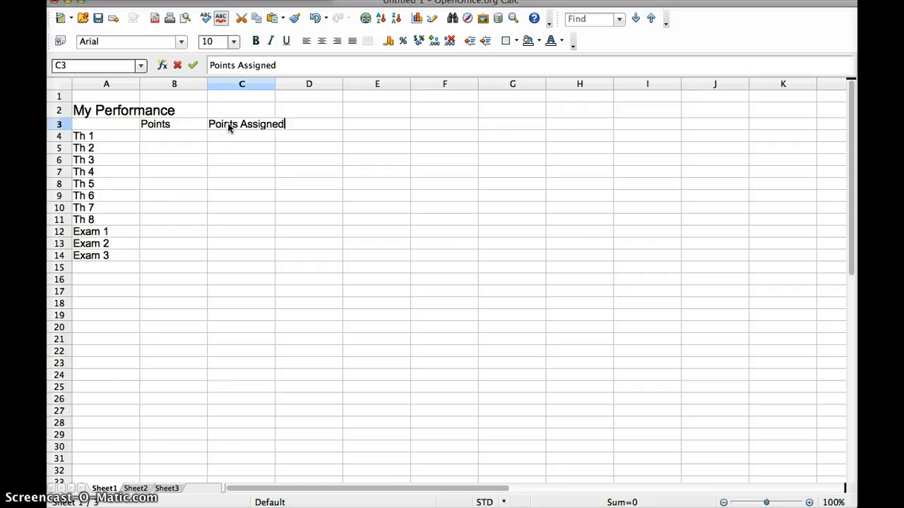
left_click(245, 126)
key("Return")
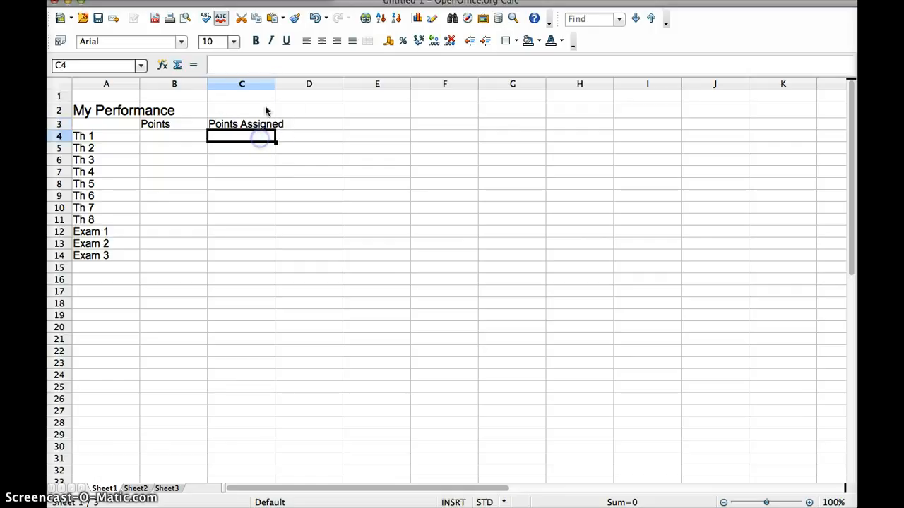
left_click_drag(273, 84, 289, 84)
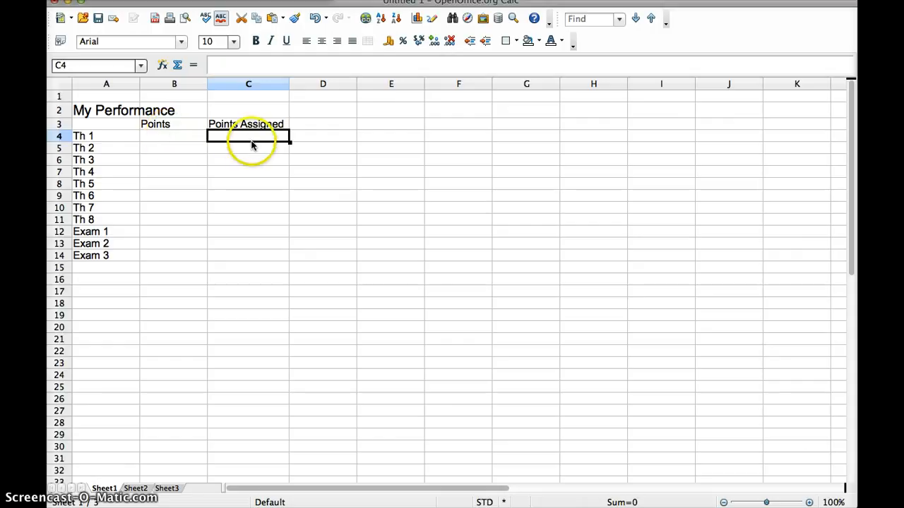
Enter 10 in C4:C6 and extend the 10s down to C11
type("10")
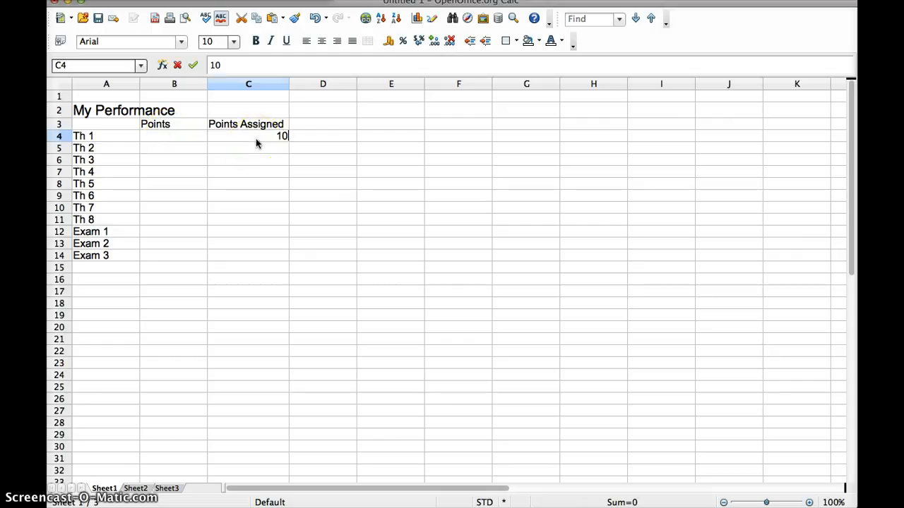
key("Return")
type("10")
key("Return")
type("10")
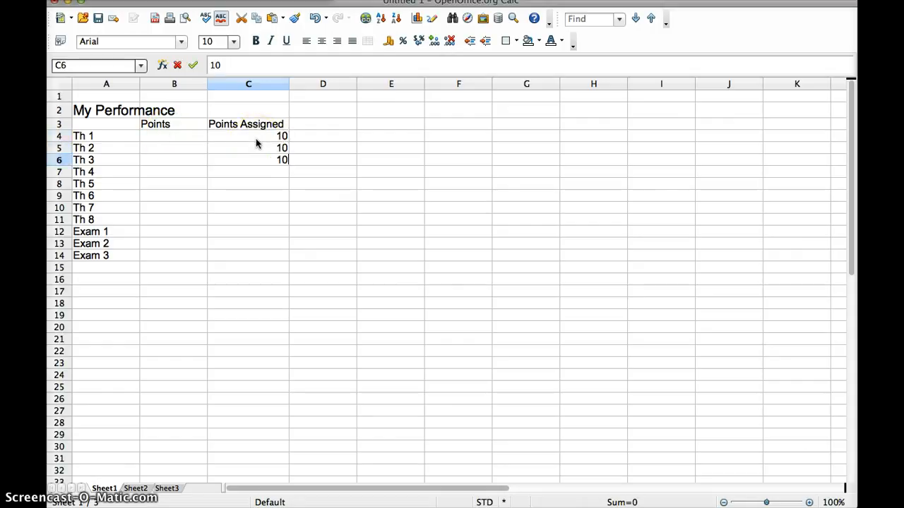
left_click_drag(272, 135, 287, 223)
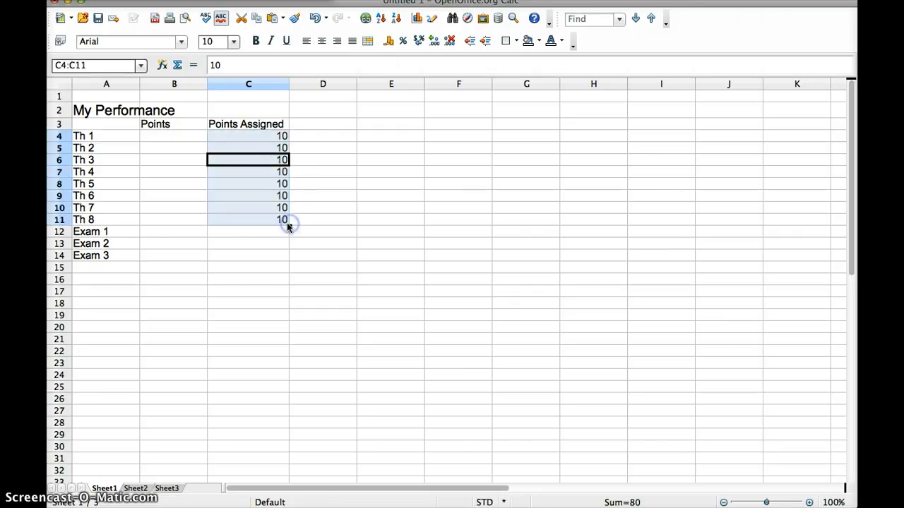
Enter 70 as the assigned points for each exam in C12:C14
left_click(274, 231)
type("70")
key("Return")
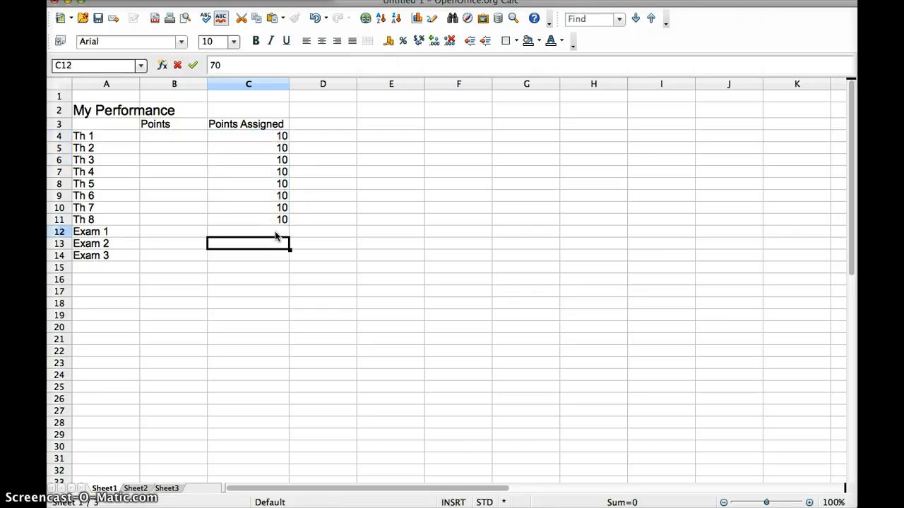
type("70")
key("Return")
type("70")
key("Return")
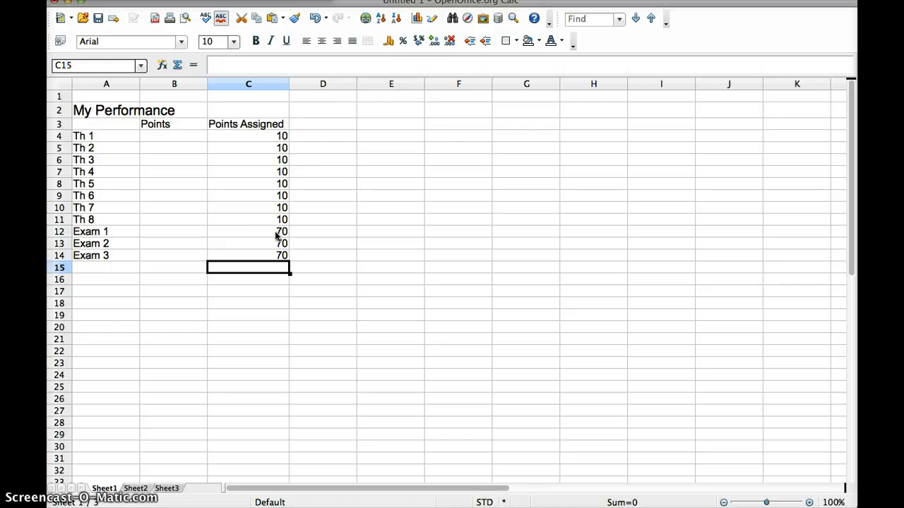
Enter the Th 1–Th 8 scores 11, 7, 8, 10, 10, 4, 7, 7 in B4:B11
left_click(157, 138)
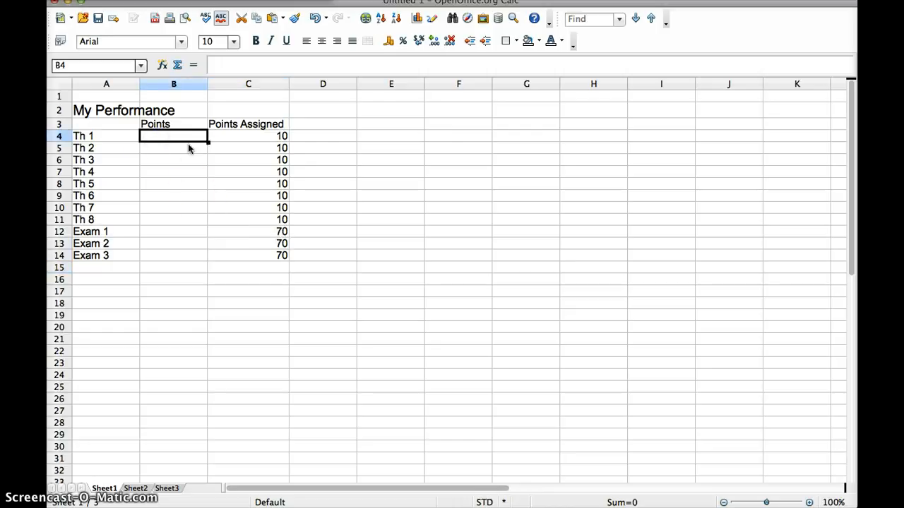
type("11")
key("Return")
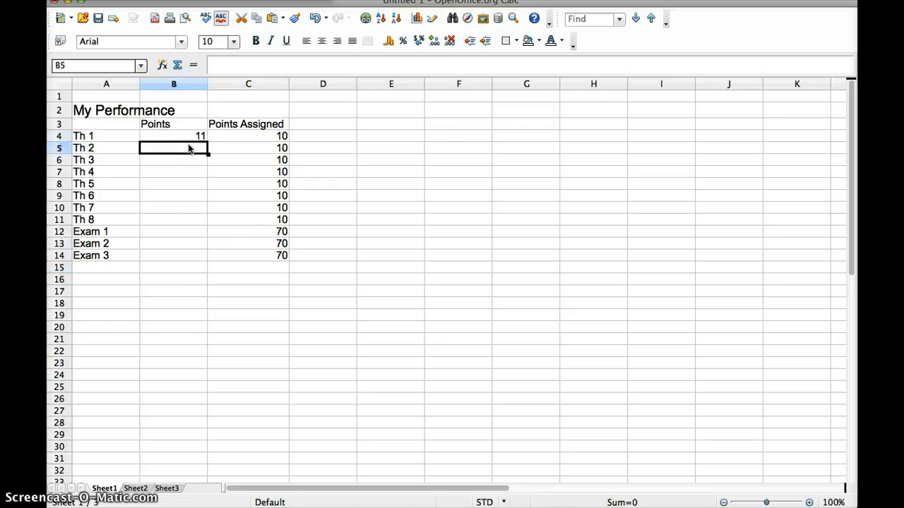
type("7")
key("Return")
type("8")
key("Return")
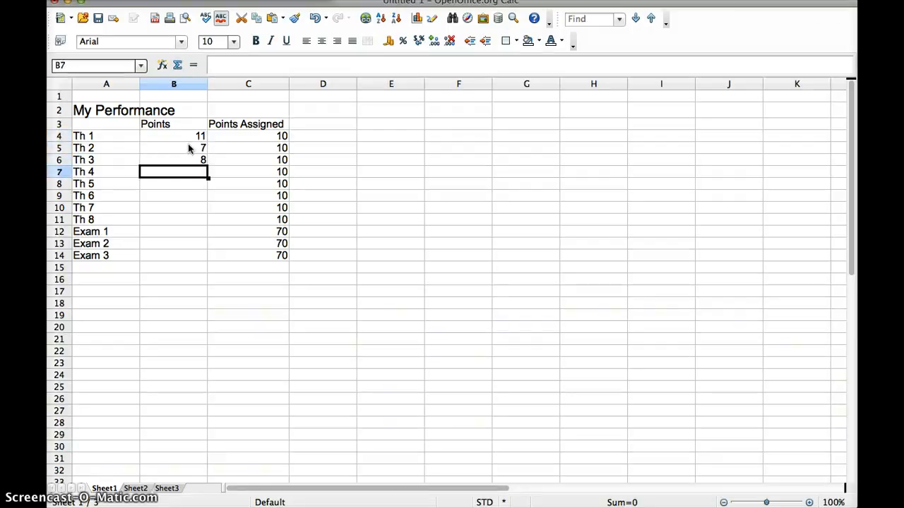
type("10")
key("Return")
type("10")
key("Return")
type("4")
key("Return")
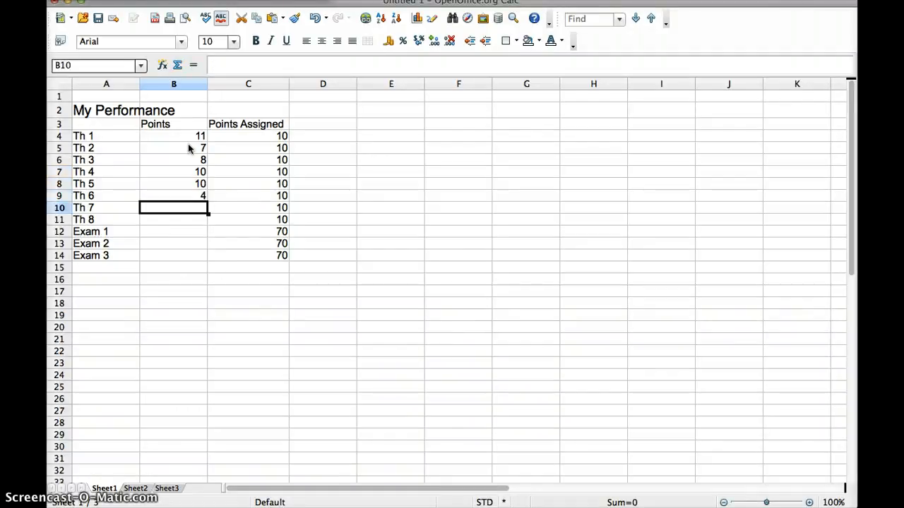
type("7")
key("Return")
type("7")
key("Return")
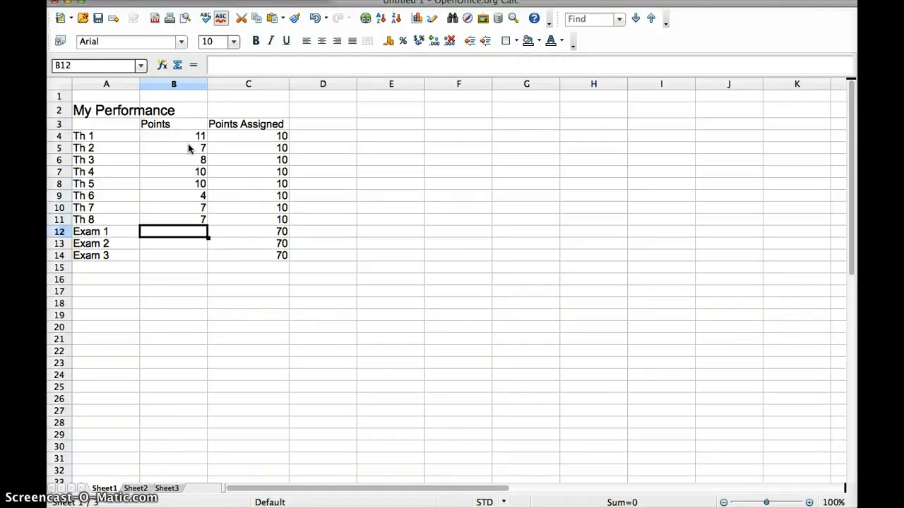
Enter 58 and 65 as the Exam 1 and Exam 2 scores
type("58")
key("Return")
type("65")
key("Return")
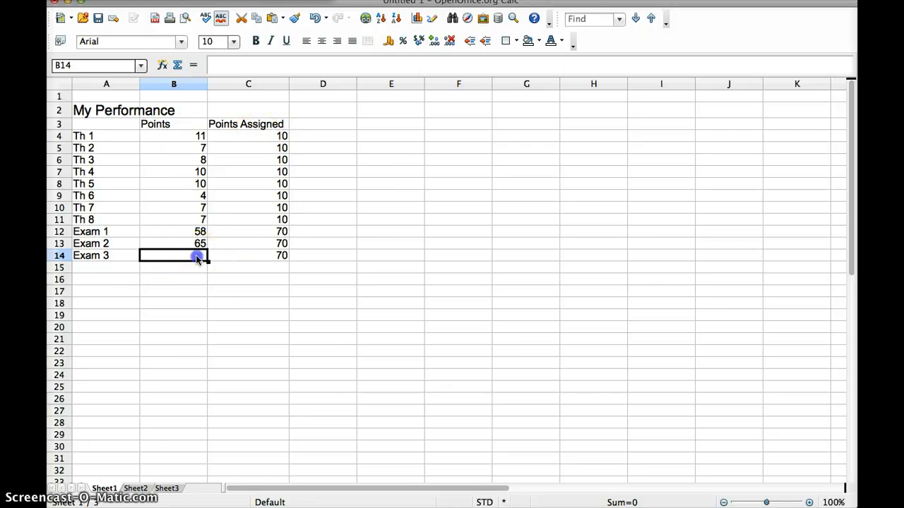
Enter =sum(C4:C14) in C16 so the assigned points total shows 290
left_click_drag(252, 137, 254, 279)
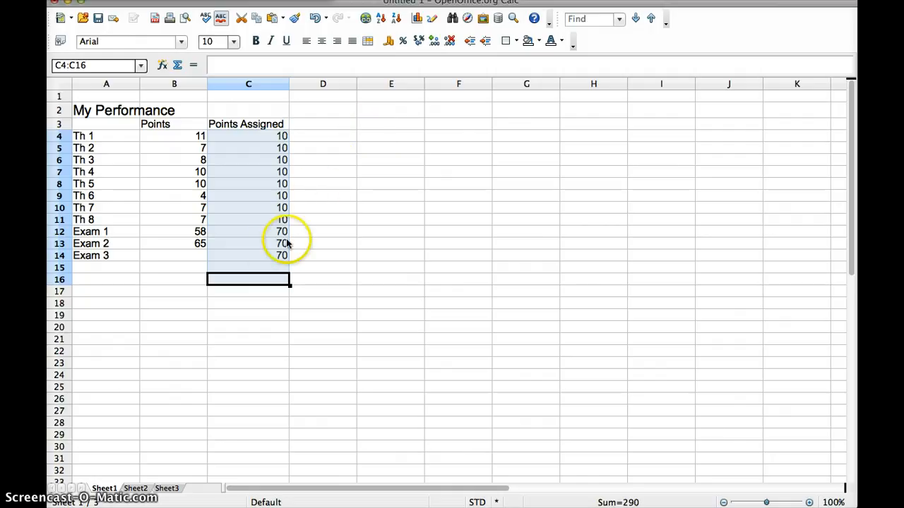
left_click(261, 284)
type("=")
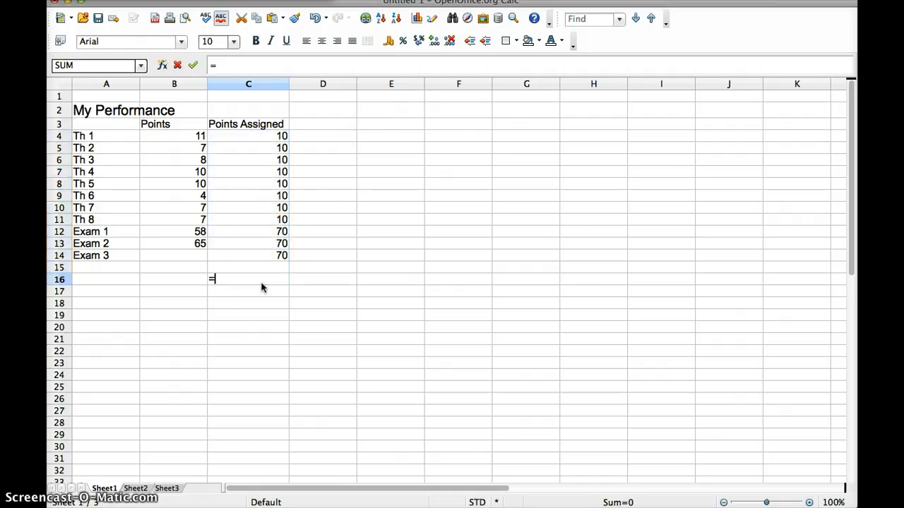
type("sum")
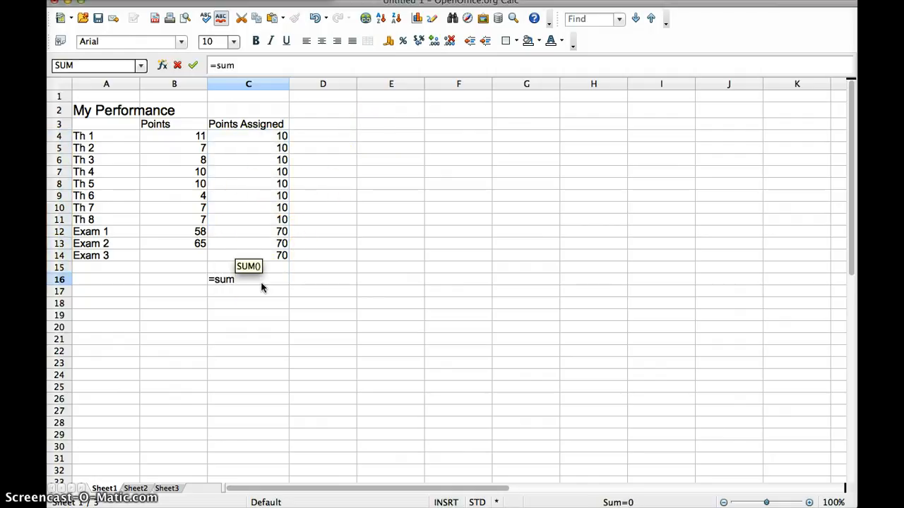
type("(")
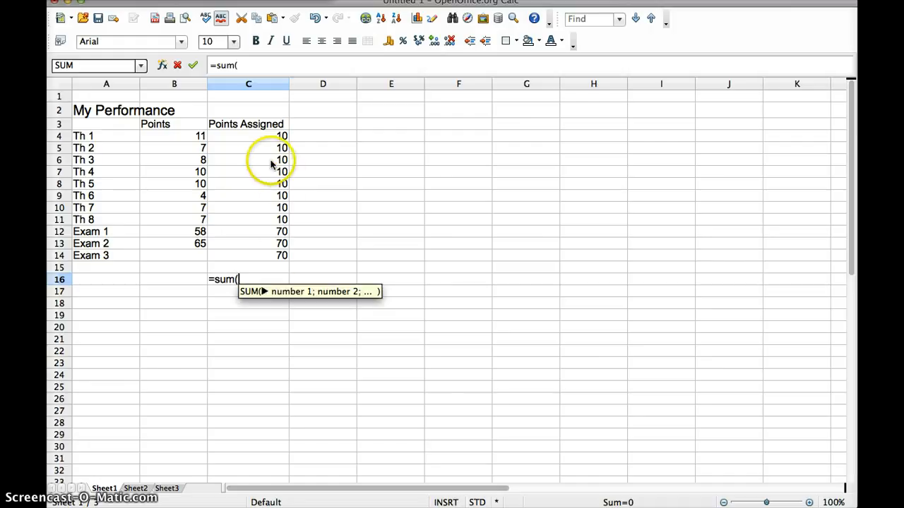
left_click_drag(261, 139, 261, 256)
type(")")
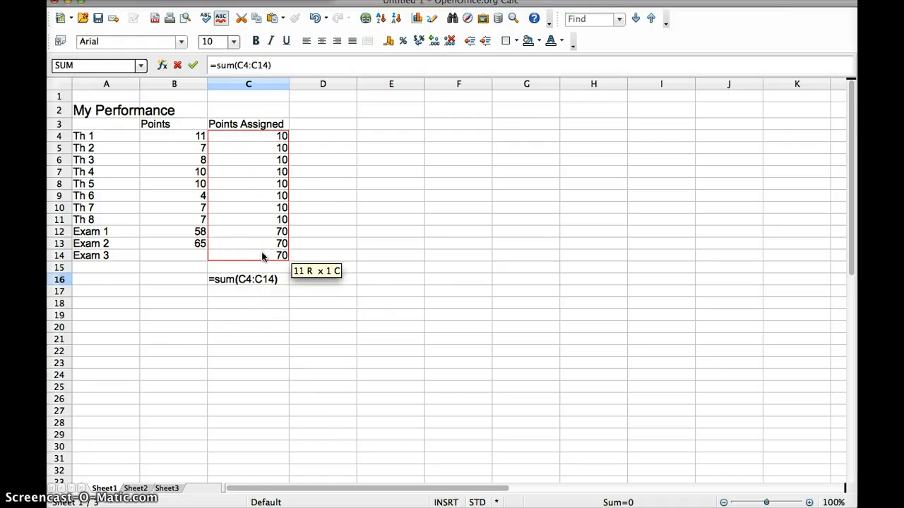
key("Return")
left_click(257, 288)
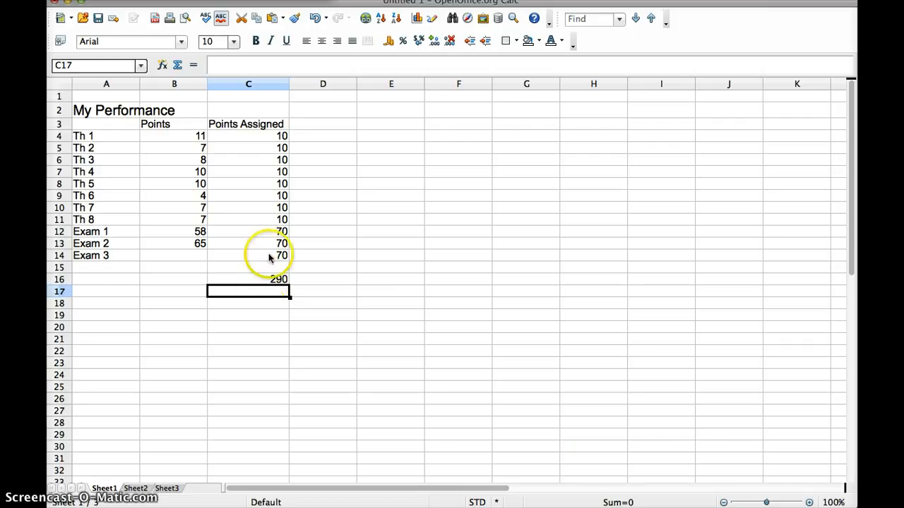
left_click(96, 280)
Label A16 'Total' and enter =sum(B4:B14) in B16, giving 187
type("Total")
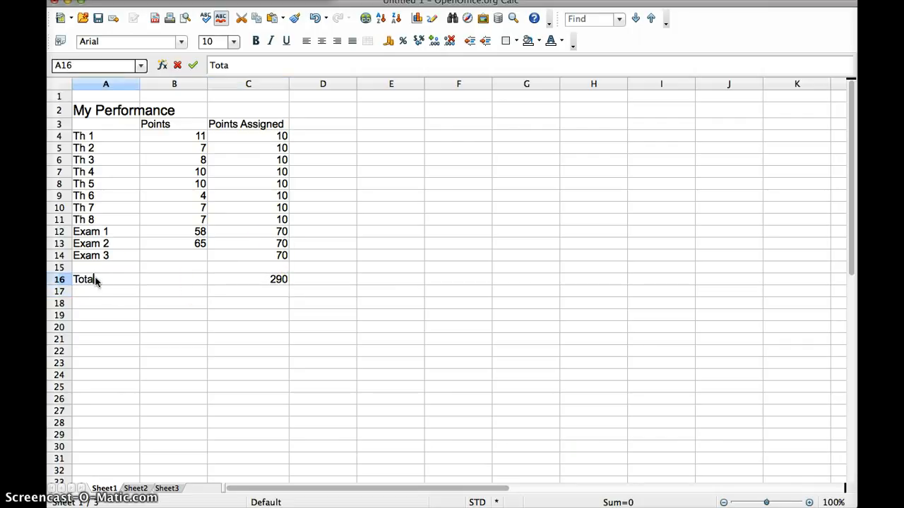
key("Return")
left_click(193, 281)
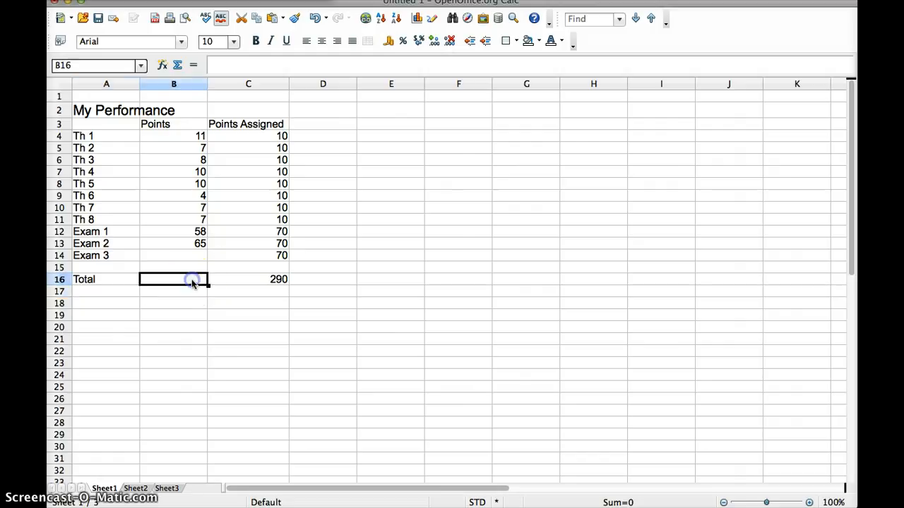
type("=sum")
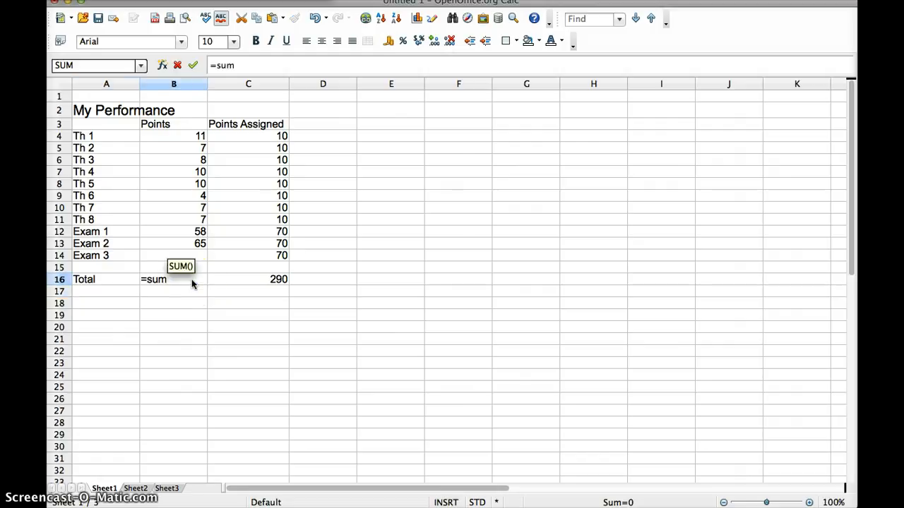
type("(")
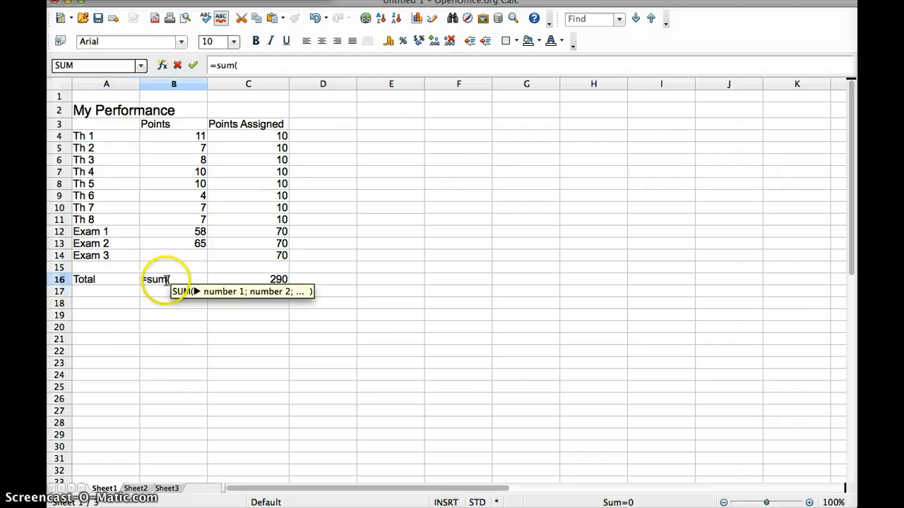
left_click_drag(183, 138, 184, 257)
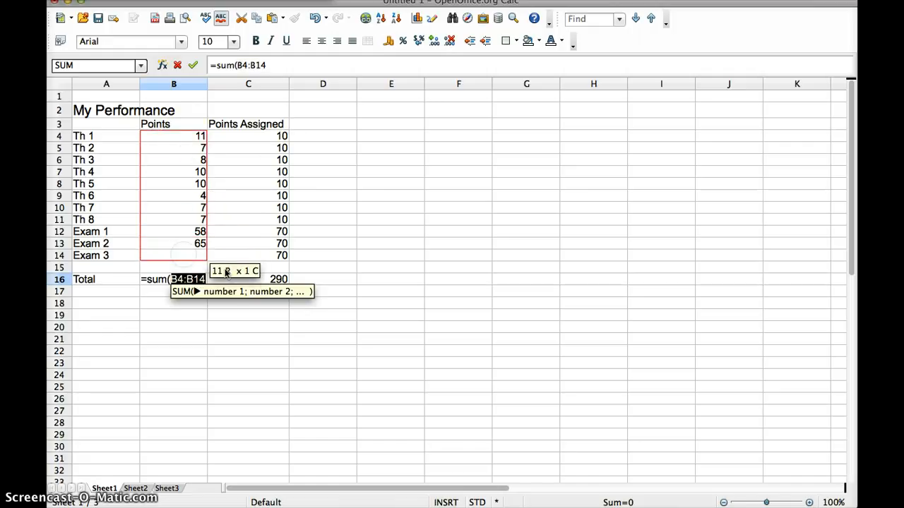
type(")")
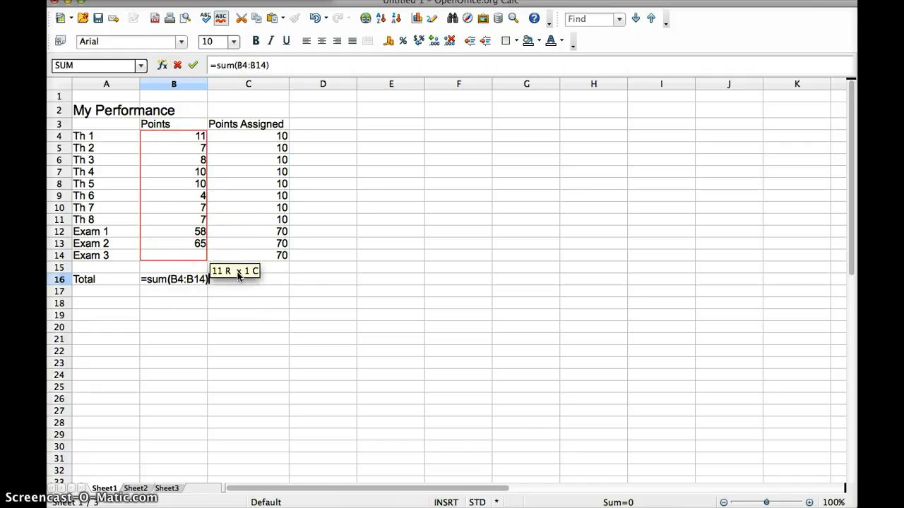
key("Return")
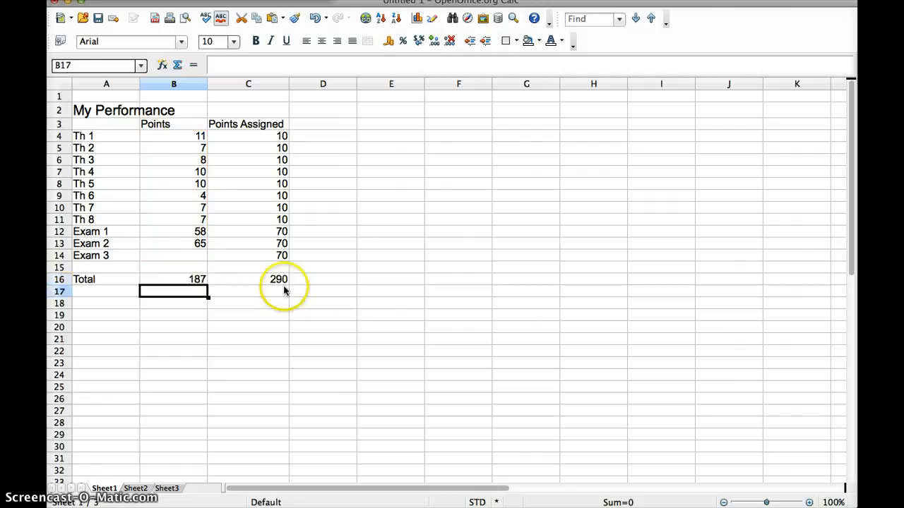
Enter =B16/C16 in D16 to show the ratio 0.644827586
left_click(324, 283)
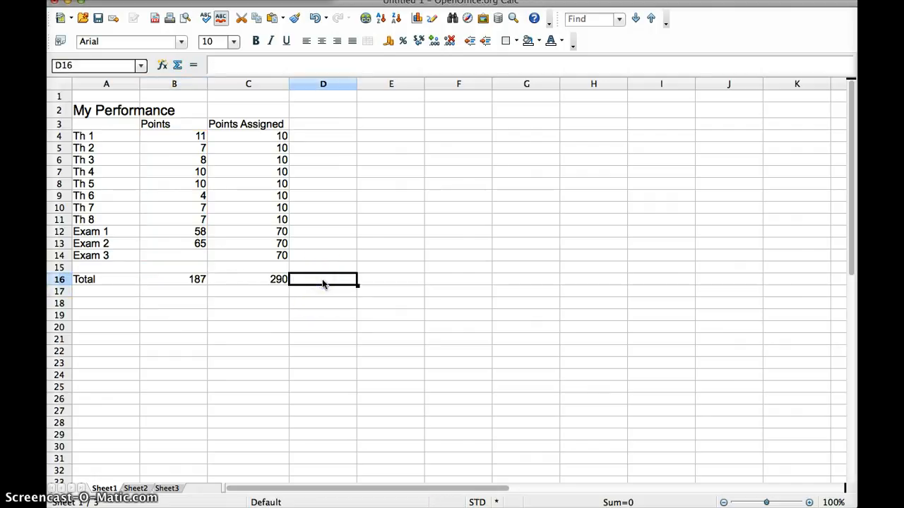
type("=")
left_click(292, 282)
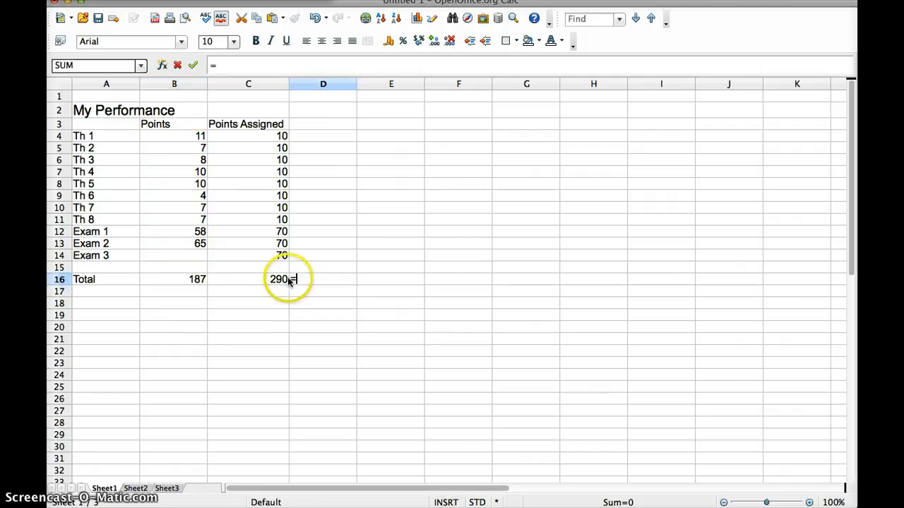
left_click(191, 281)
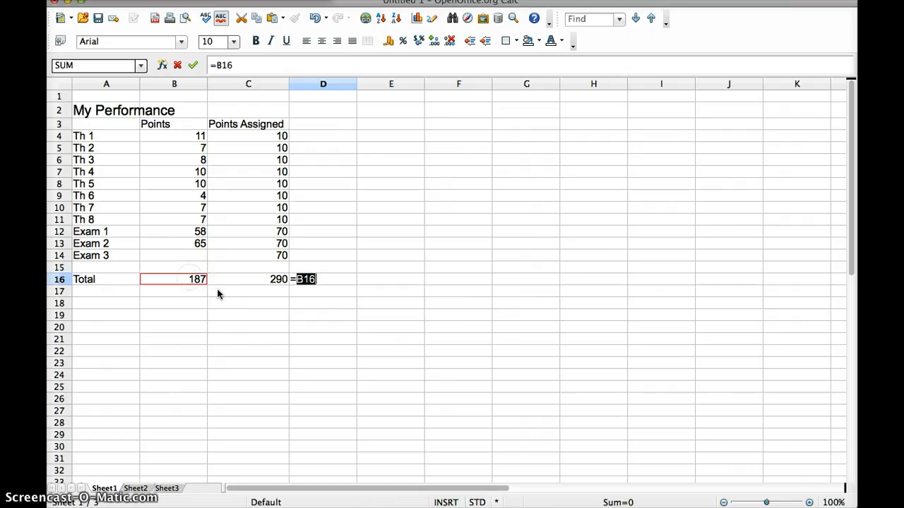
type("/")
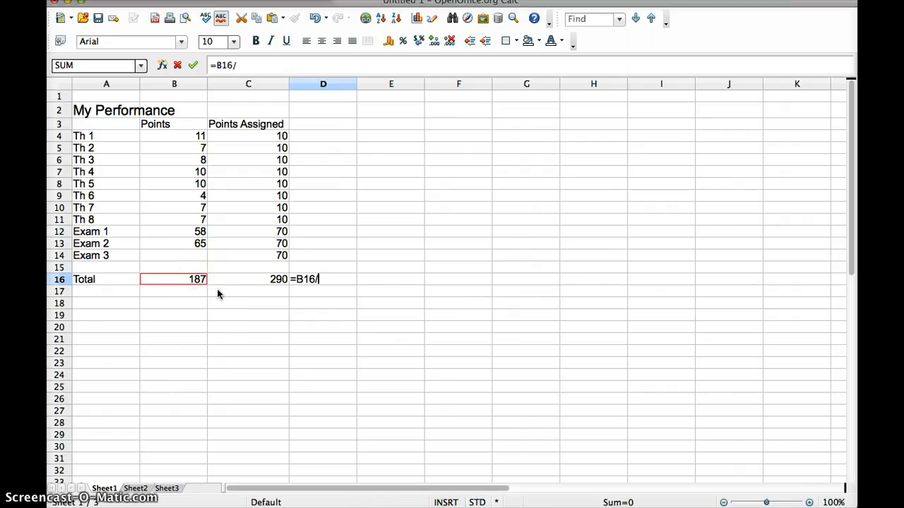
left_click(268, 283)
key("Return")
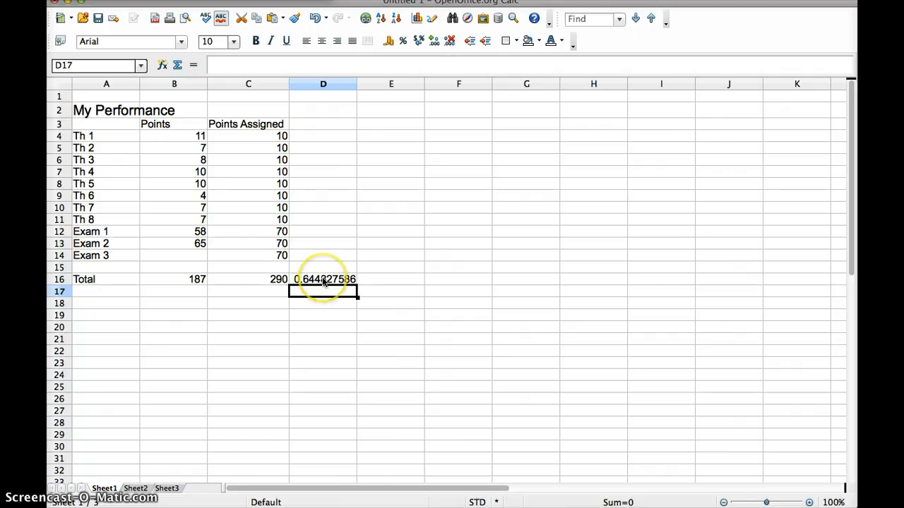
Enter trial Exam 3 scores of 50, then 58, in B14
left_click(186, 257)
left_click(188, 257)
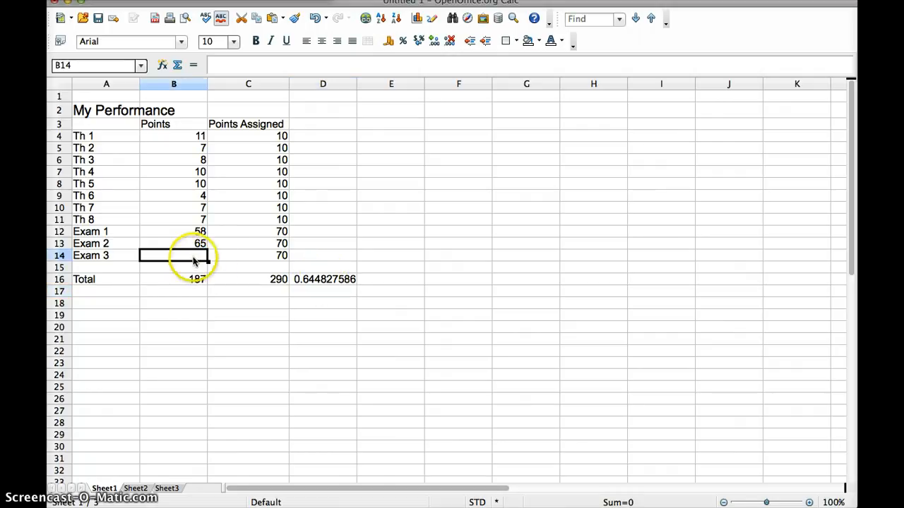
type("50")
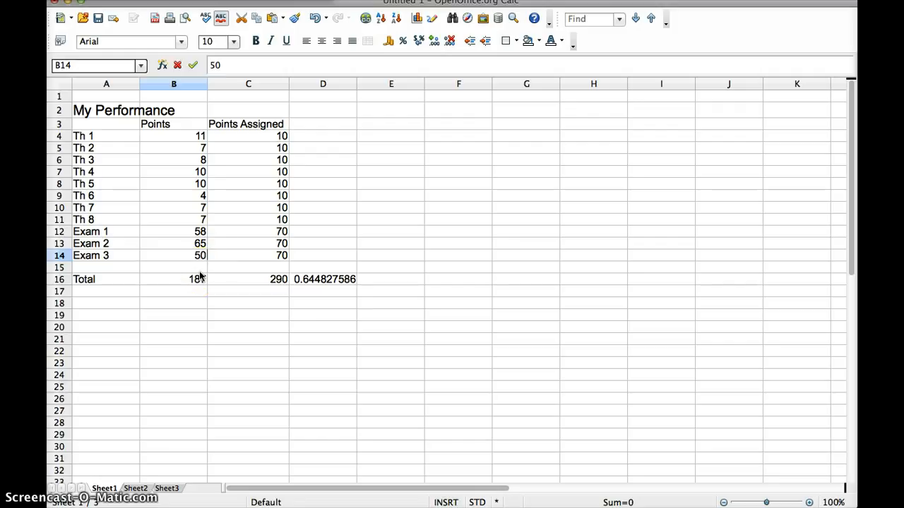
key("Return")
key("Up")
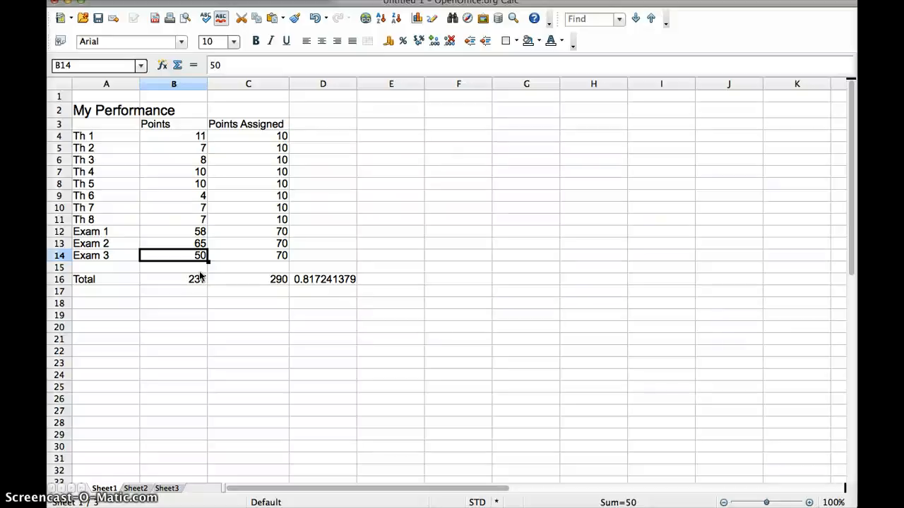
type("58")
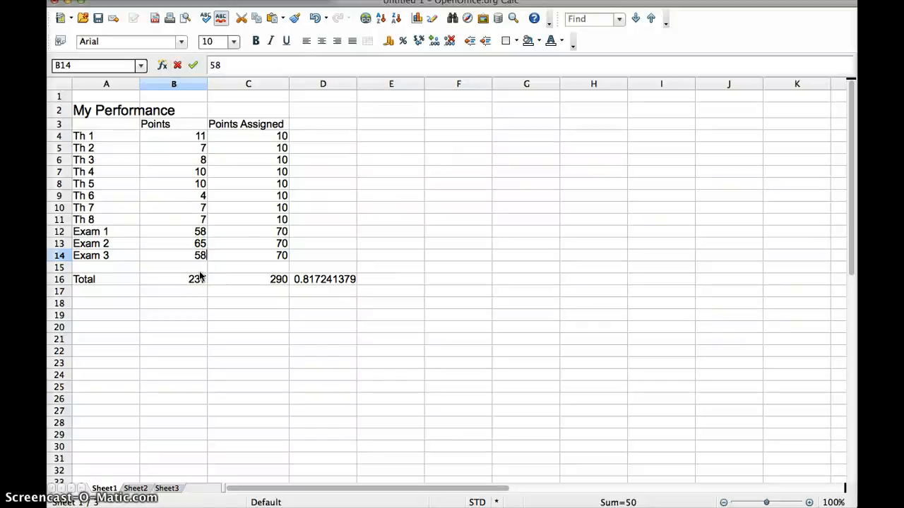
key("Return")
Revise the Exam 3 score through 62, 68 and 69 to a final 70
left_click(194, 257)
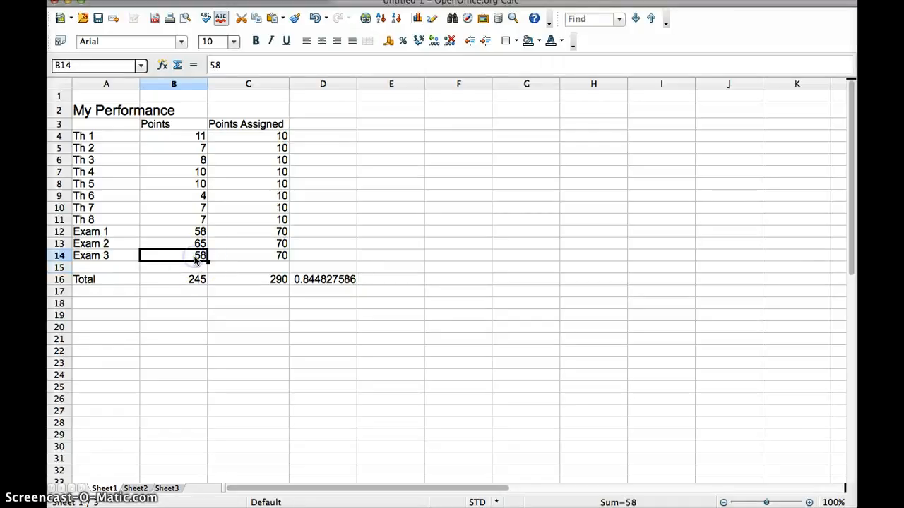
type("62")
key("Return")
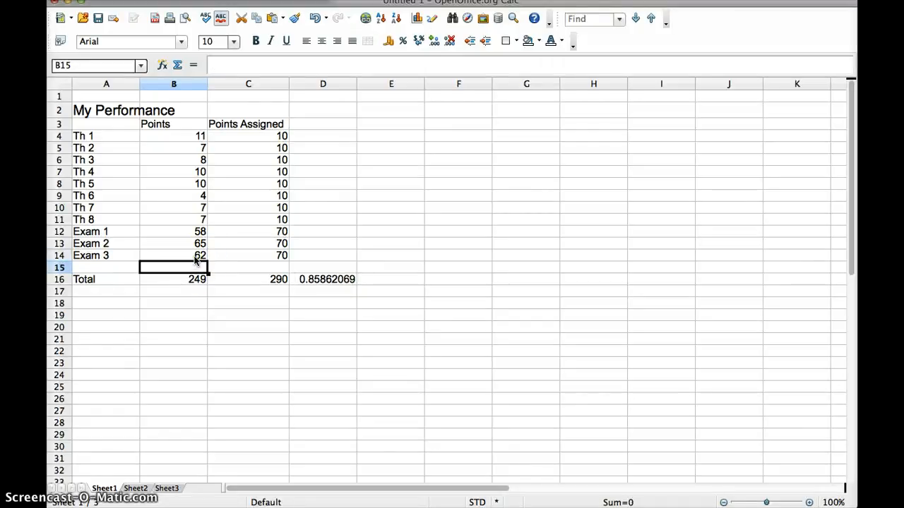
left_click(195, 259)
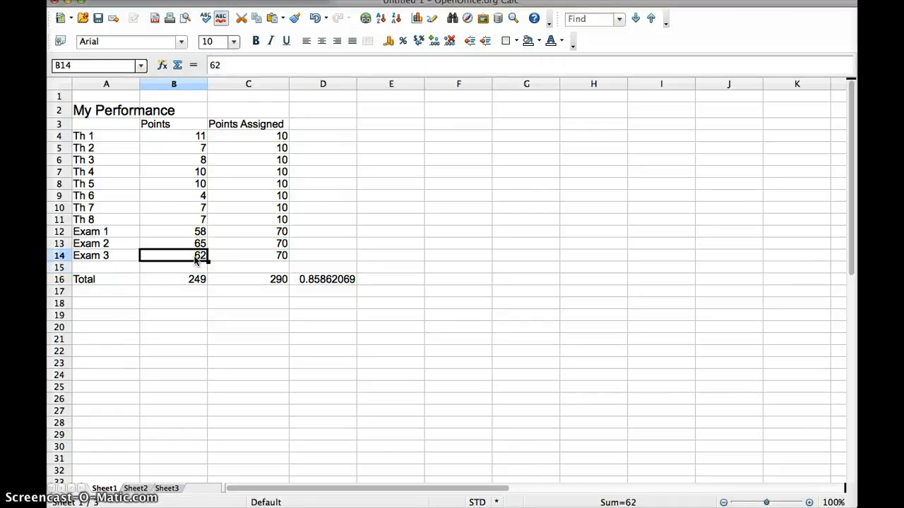
type("6")
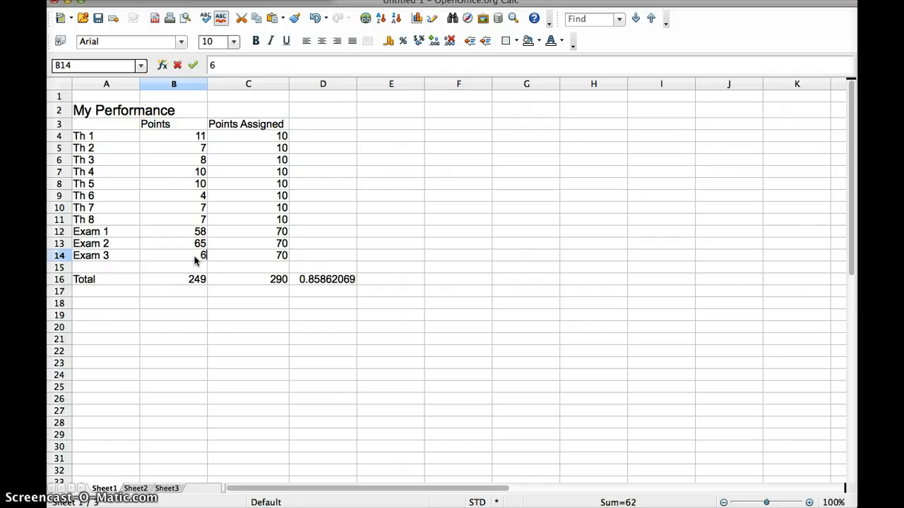
type("8")
key("Return")
left_click(195, 259)
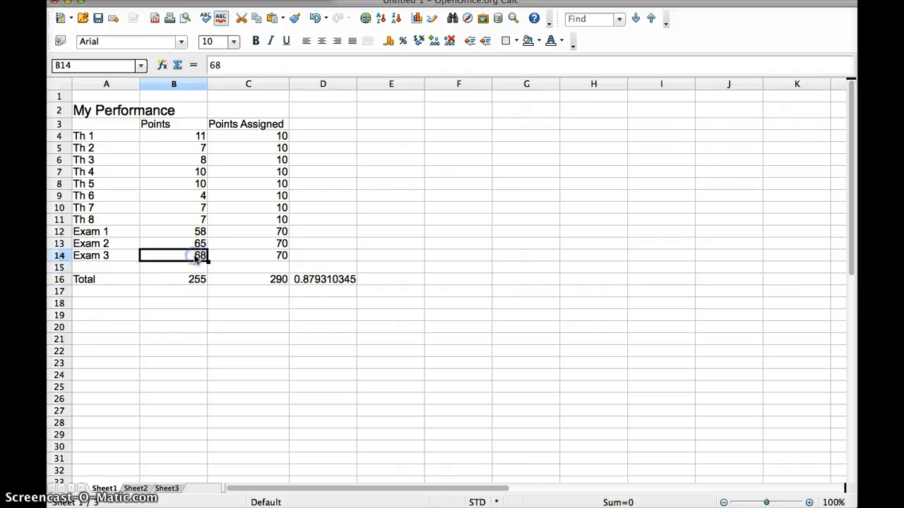
type("69")
key("Return")
left_click(196, 258)
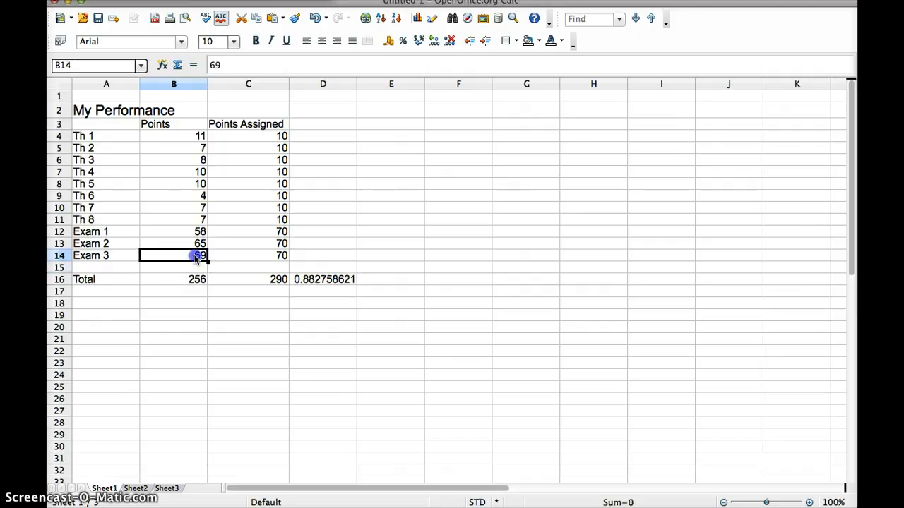
type("70")
key("Return")
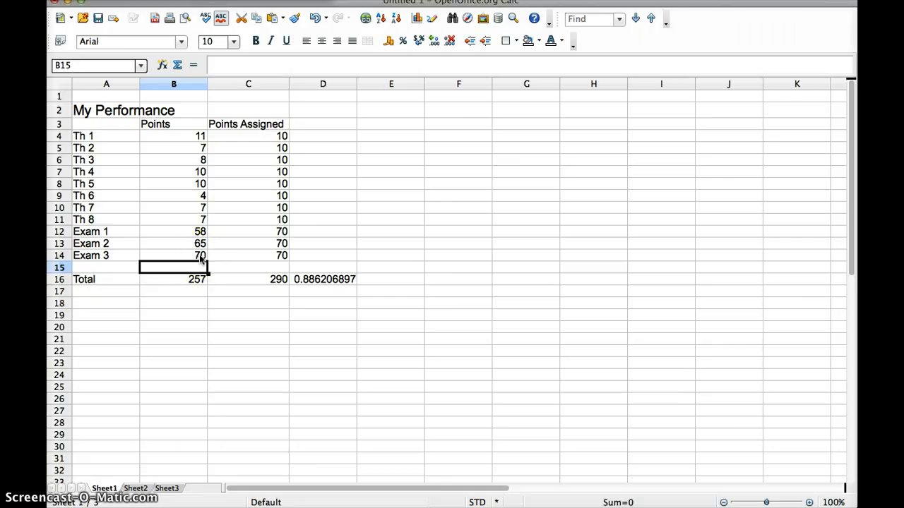
Try revised scores of 7, then 9, for Th 6 and 9 for Th 7
left_click(202, 194)
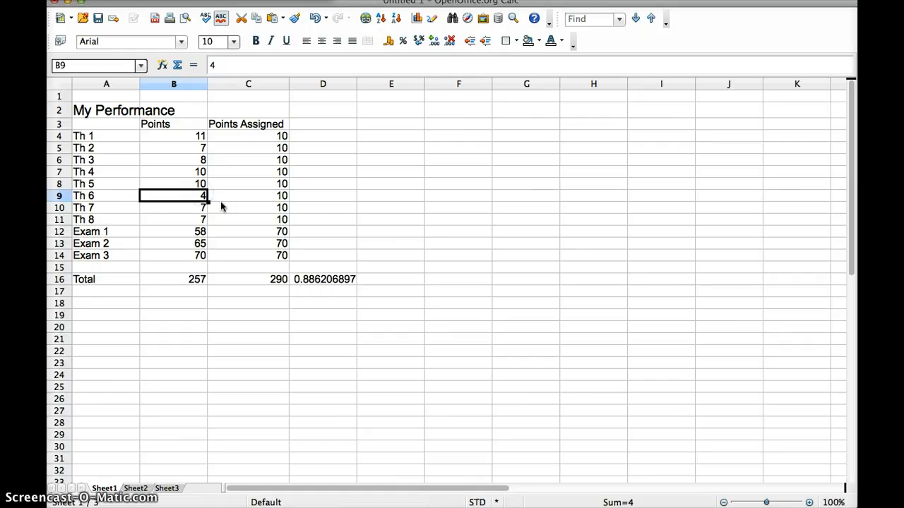
type("7")
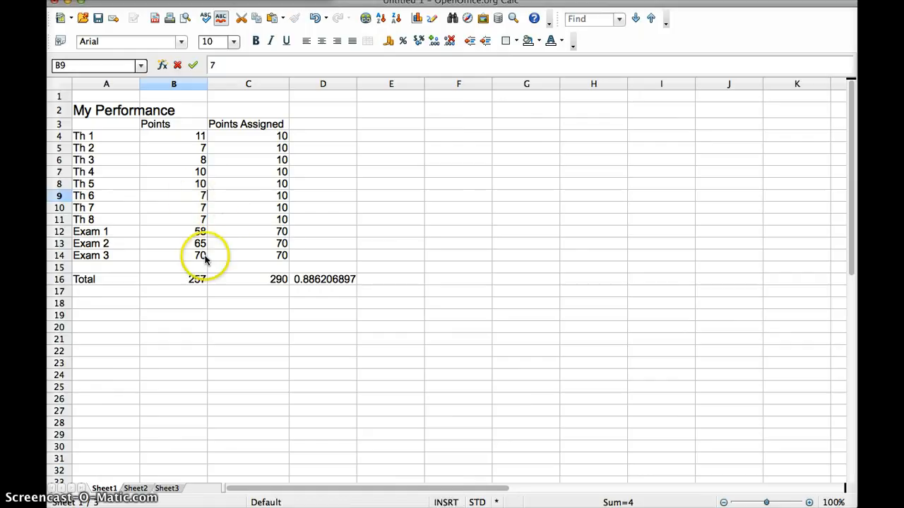
left_click(204, 259)
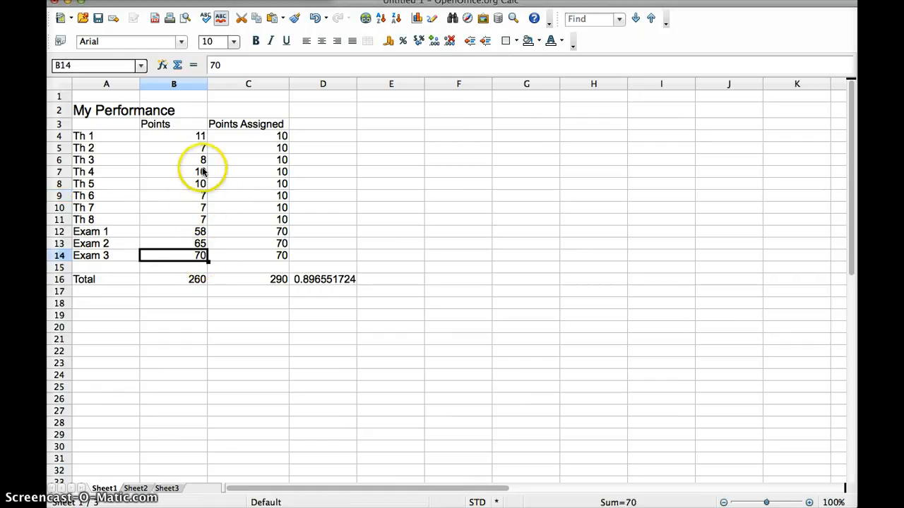
left_click(203, 195)
type("9")
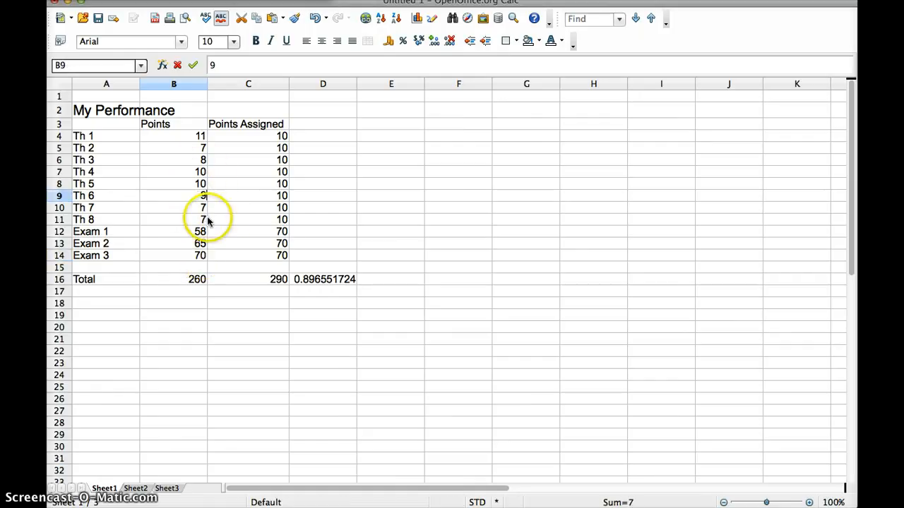
left_click(202, 207)
type("9")
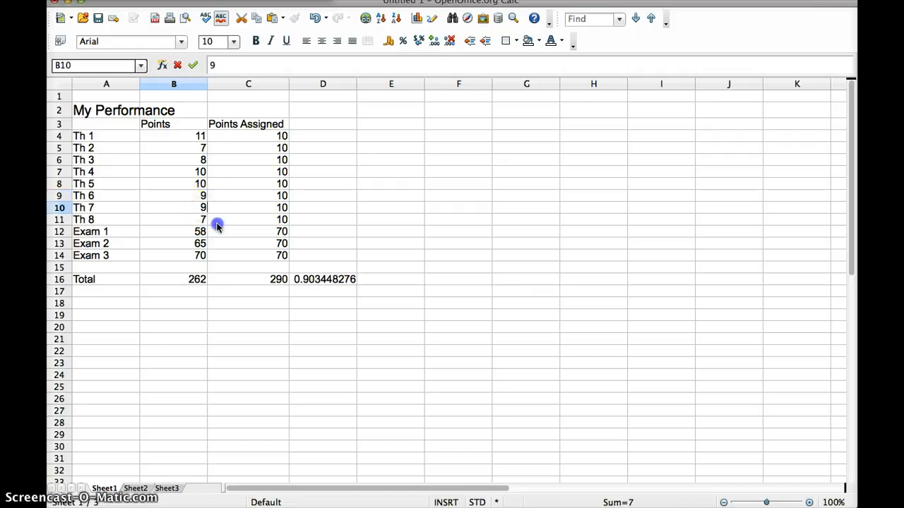
left_click(216, 225)
Set the Th 2, Th 3, Th 6, Th 7 and Th 8 points to 10 each
left_click(203, 151)
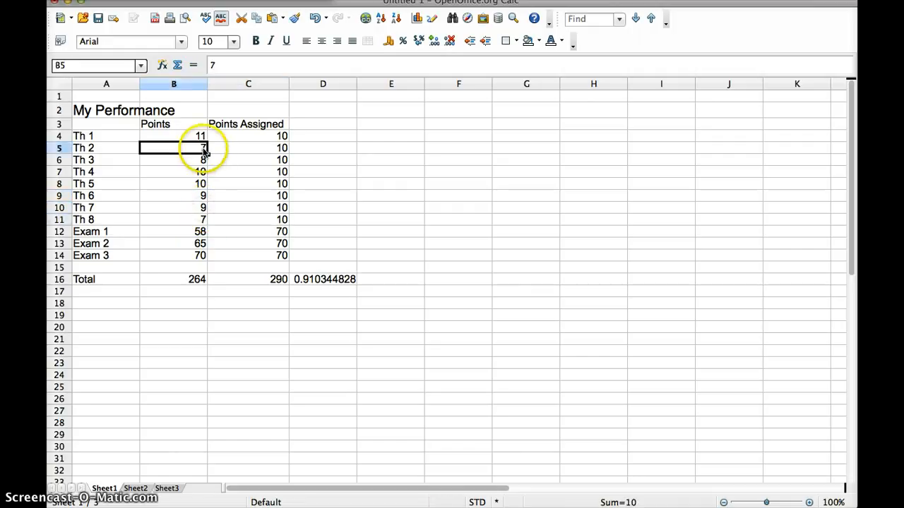
type("10")
key("Return")
type("1")
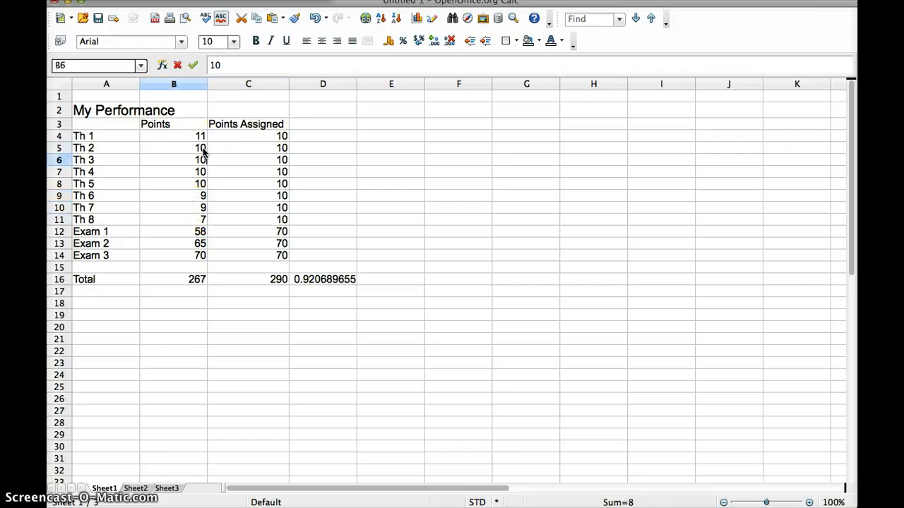
key("Return")
key("Return")
key("Return")
key("Return")
key("Up")
type("10")
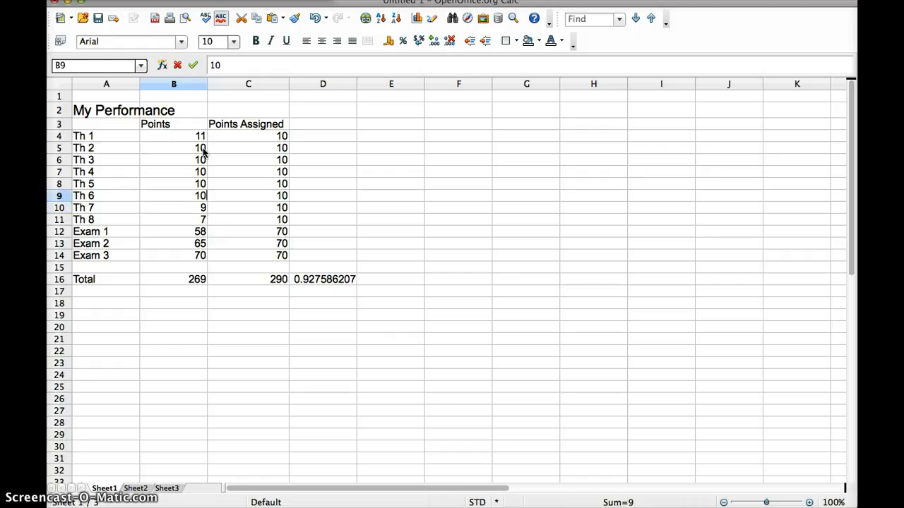
key("Return")
type("10")
key("Return")
type("1-")
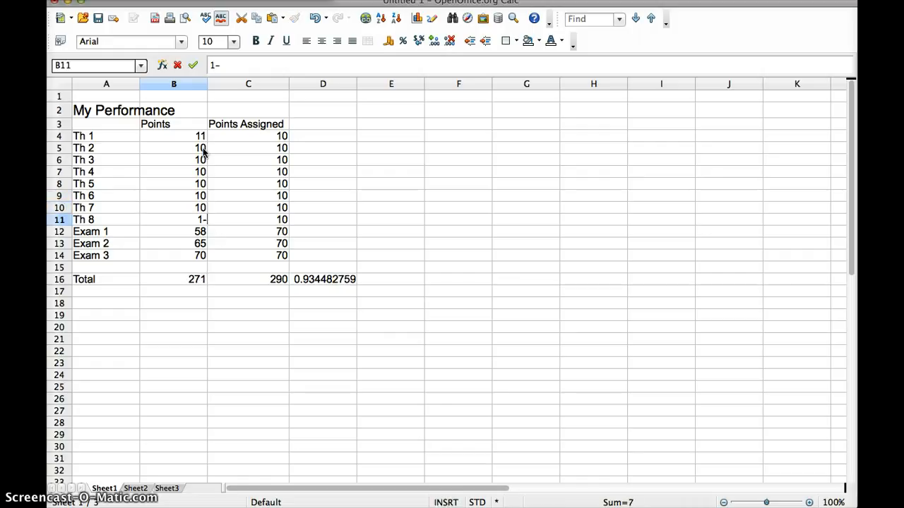
key("Return")
key("Return")
key("Return")
Clear Exam 3's 70 and enter 50 in B14 after briefly trying 58
key("Delete")
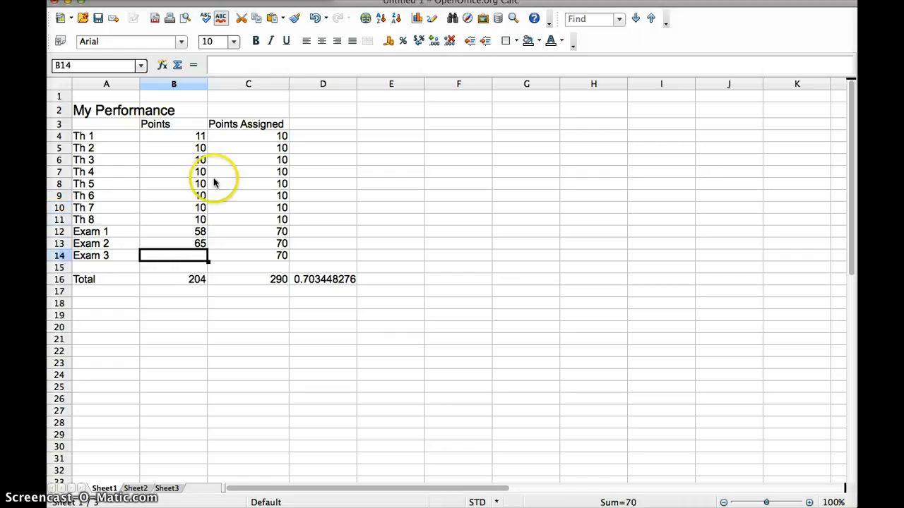
left_click(221, 261)
left_click(193, 259)
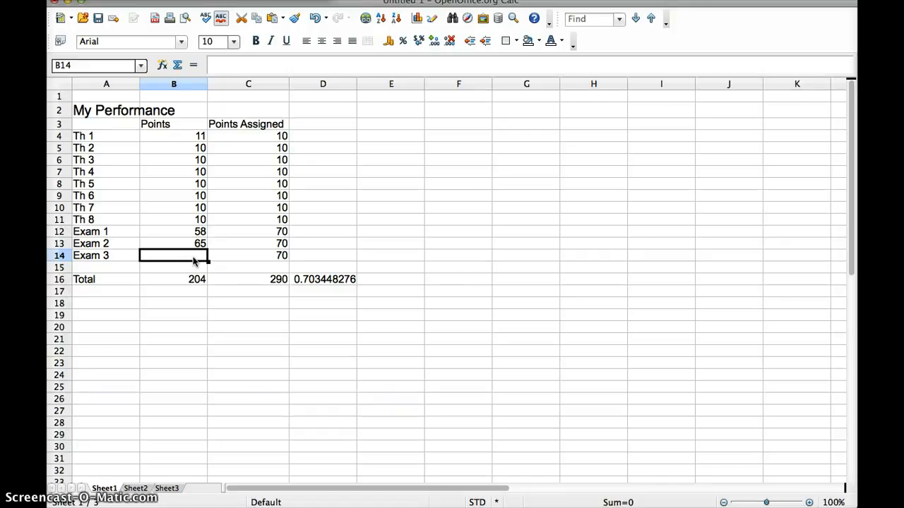
type("58")
key("Return")
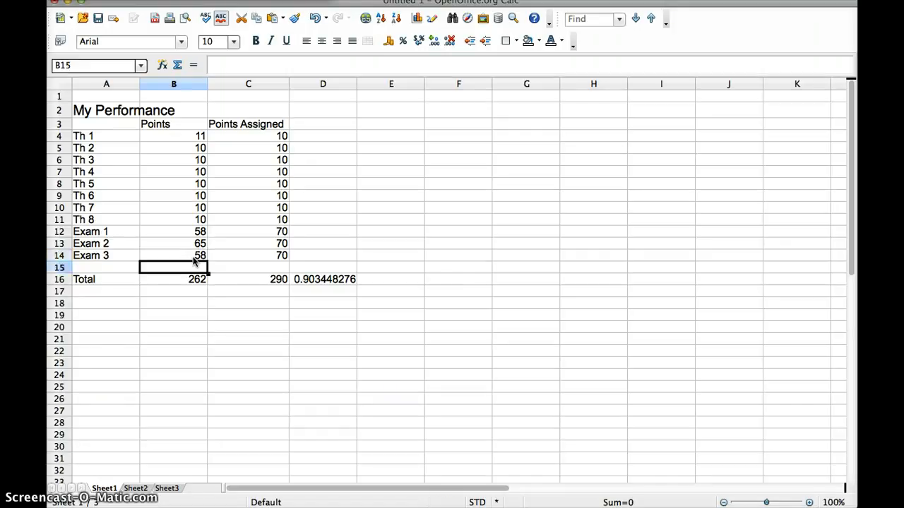
left_click(193, 258)
type("50")
key("Return")
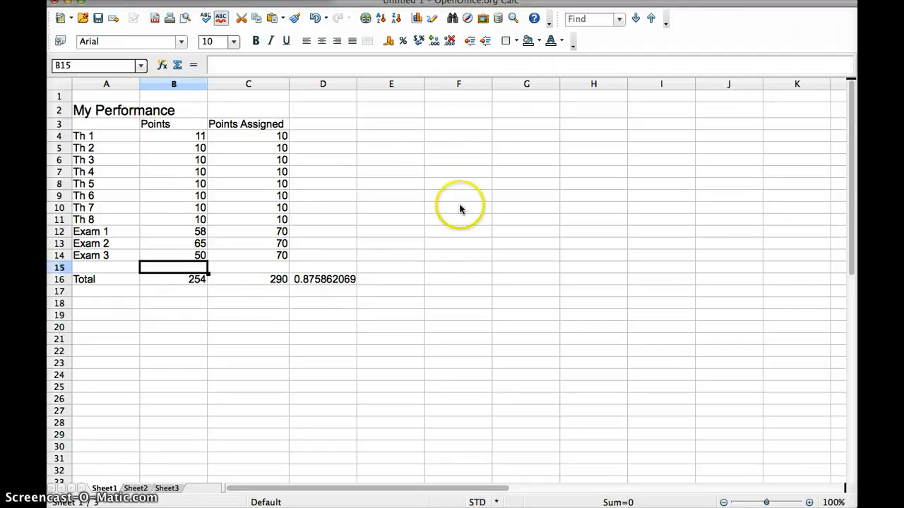
Set the 'My Performance' title in A2 to 15-point font
left_click(113, 112)
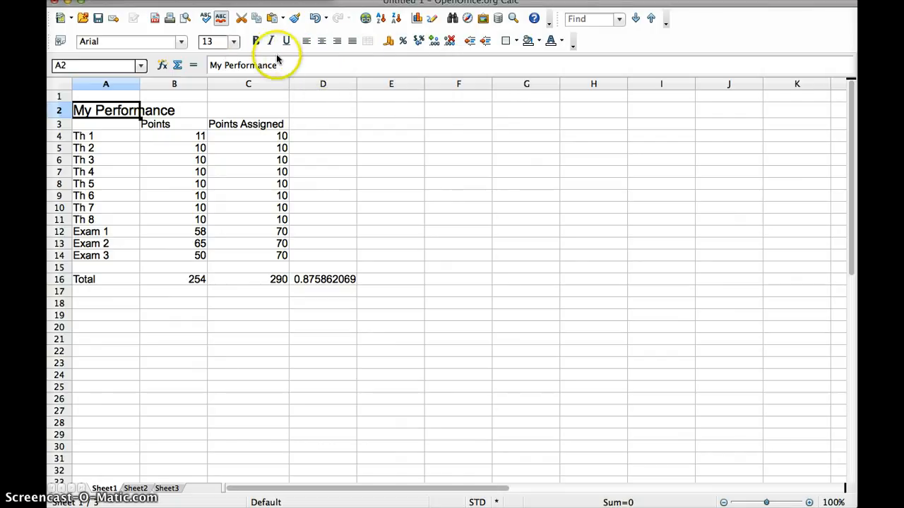
left_click(235, 42)
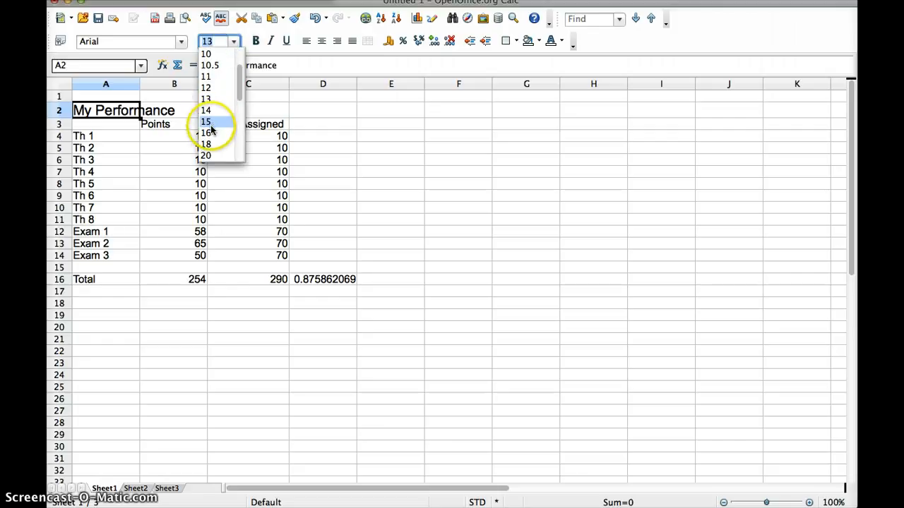
left_click(209, 121)
left_click(181, 129)
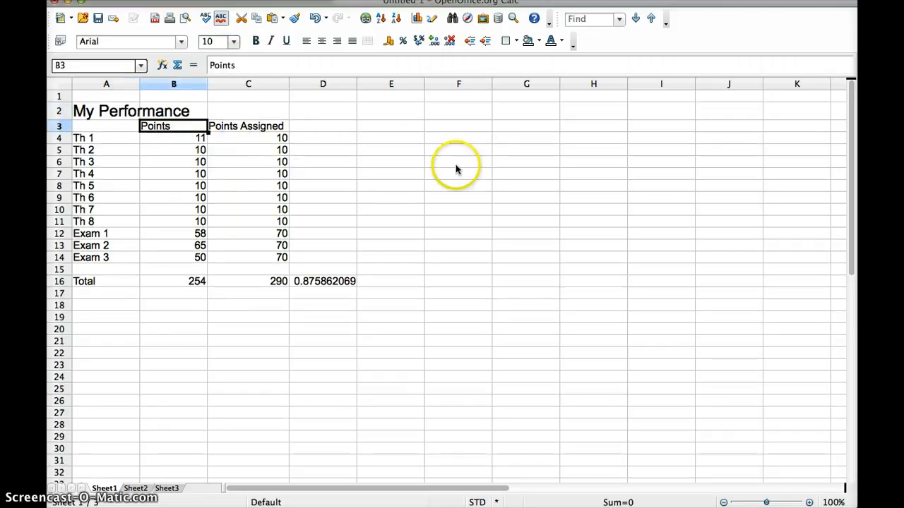
Enter the heading 'Dollars' in cell F3
left_click(473, 153)
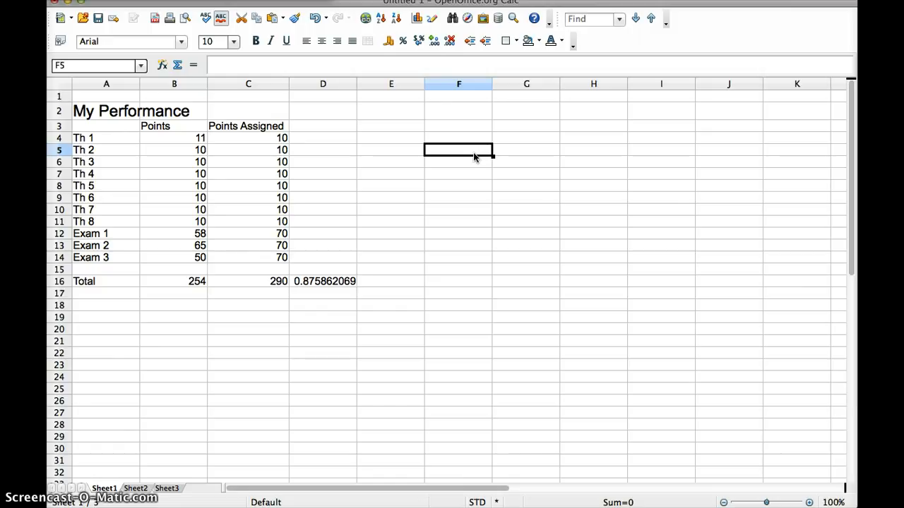
left_click(452, 128)
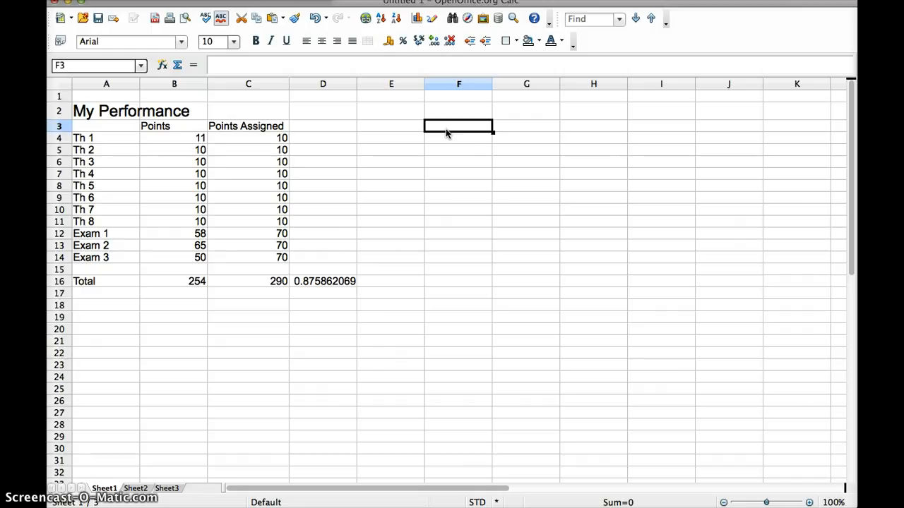
type("Dollars")
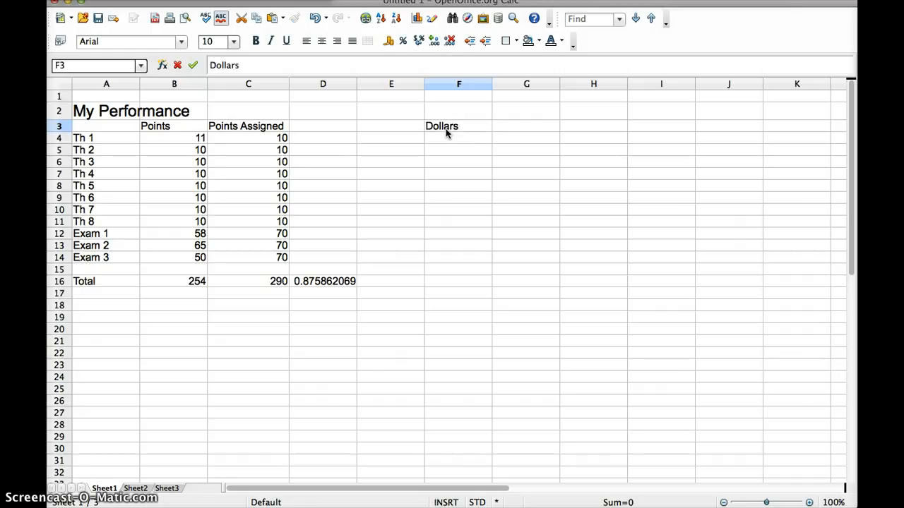
key("Return")
Enter 70 in each of the cells F4 through F7
type("70")
key("Return")
type("70")
key("Return")
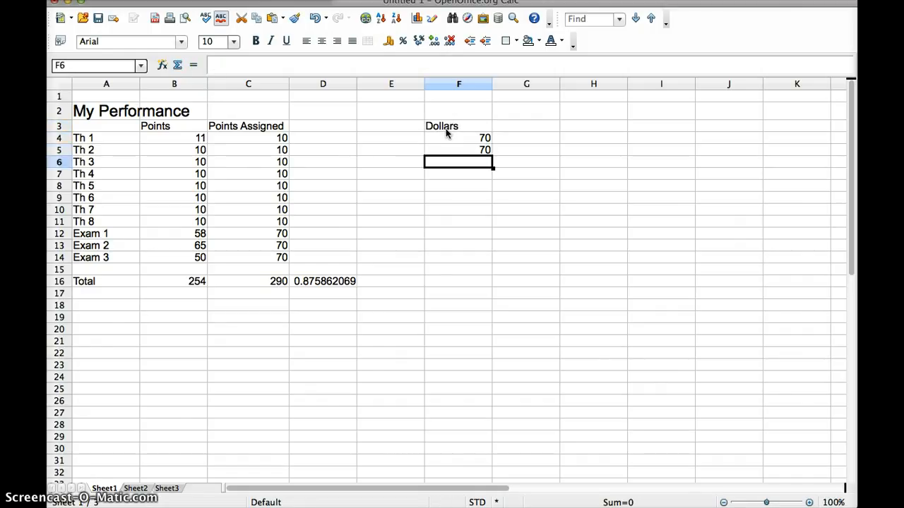
type("70")
key("Return")
type("70")
key("Return")
Add a fifth 70 in F8 and format F4:F8 as currency ($70.00)
type("70")
key("Return")
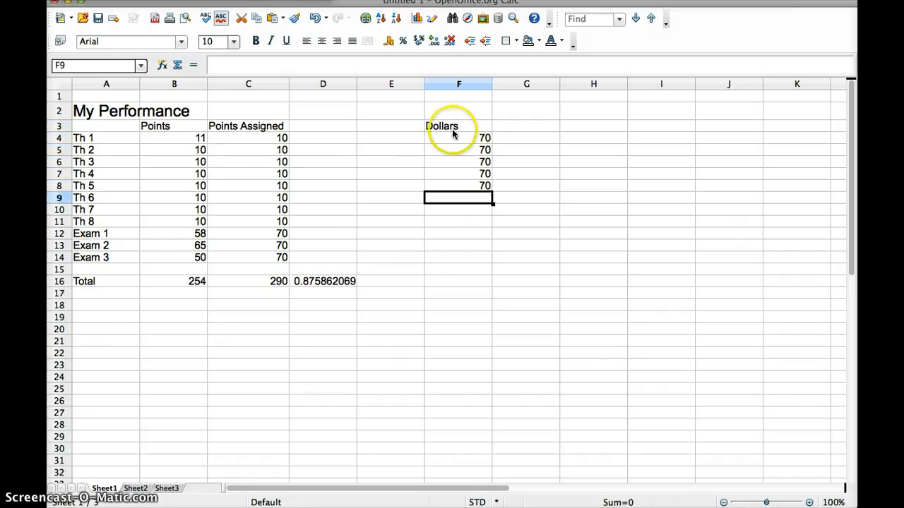
left_click_drag(460, 134, 471, 184)
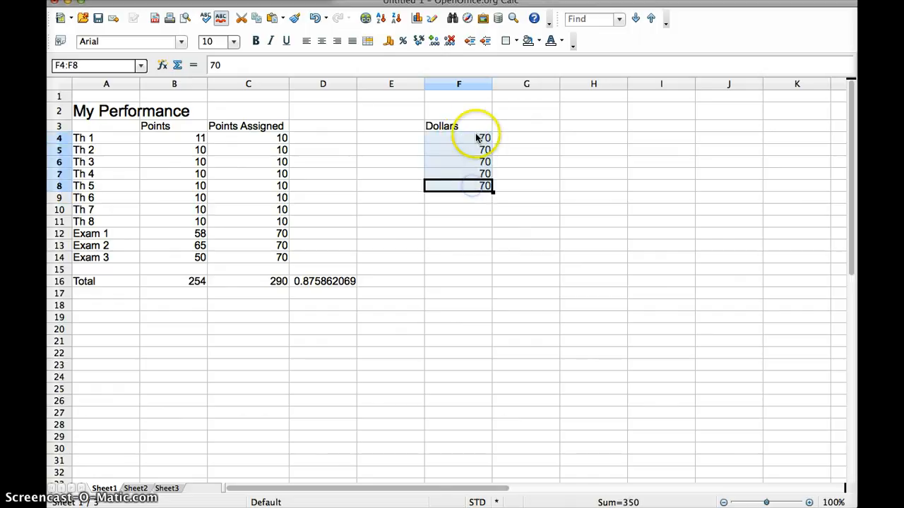
left_click(387, 41)
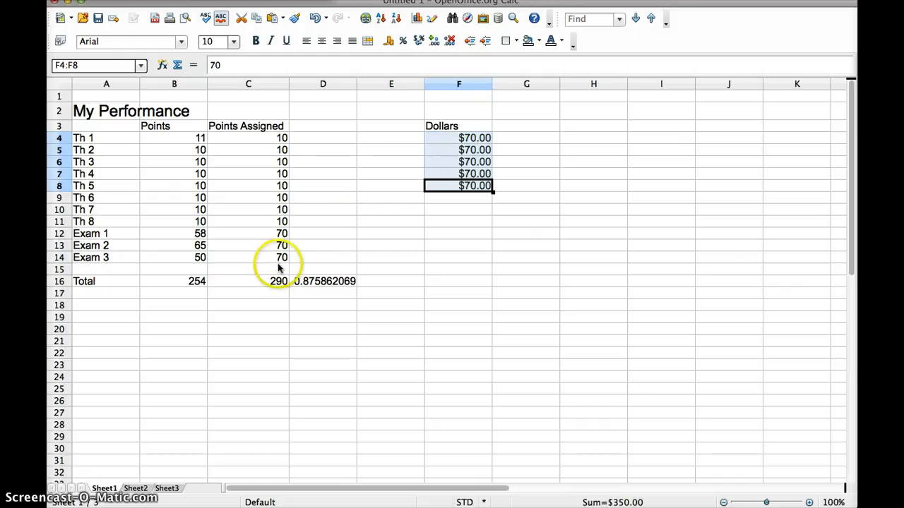
Format the D16 ratio as a percentage, showing 87.59%
left_click(313, 286)
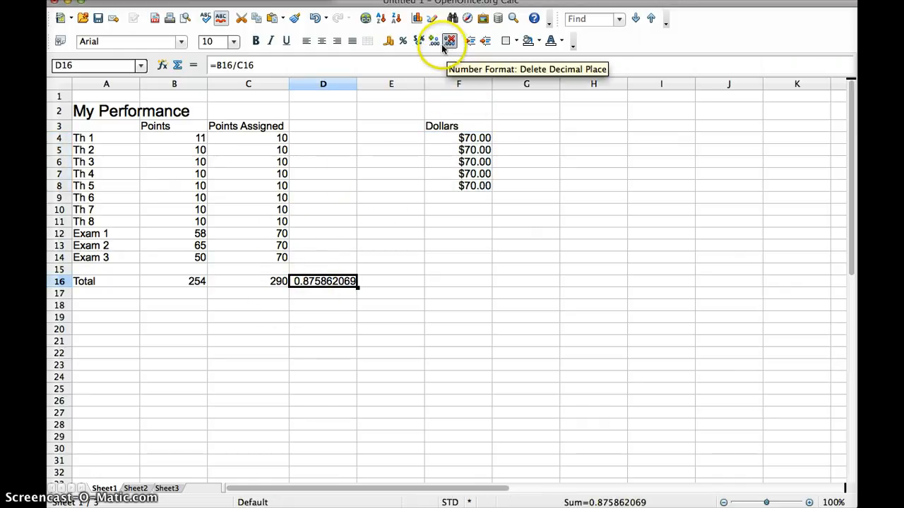
left_click(405, 42)
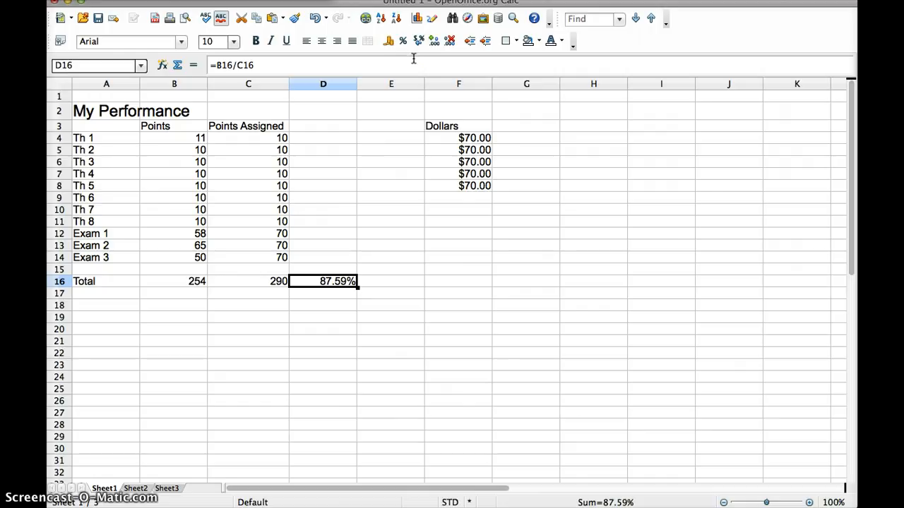
left_click(424, 61)
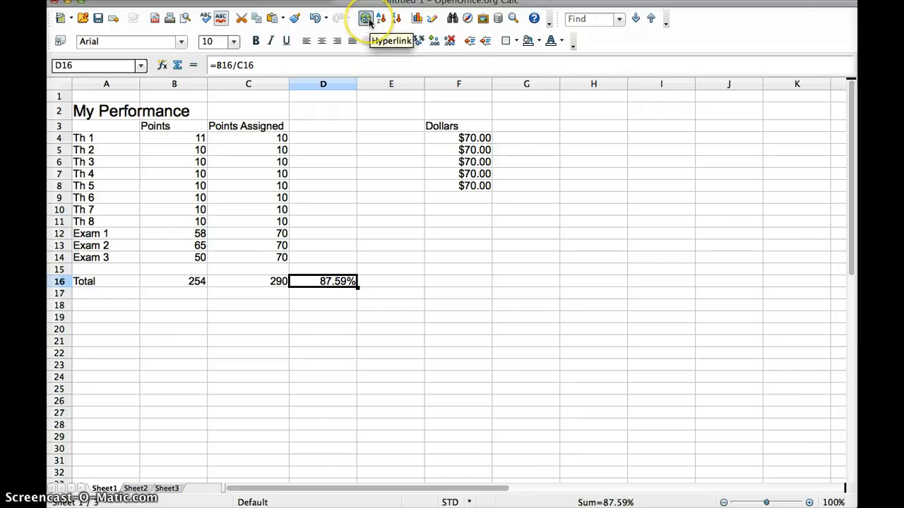
left_click(185, 328)
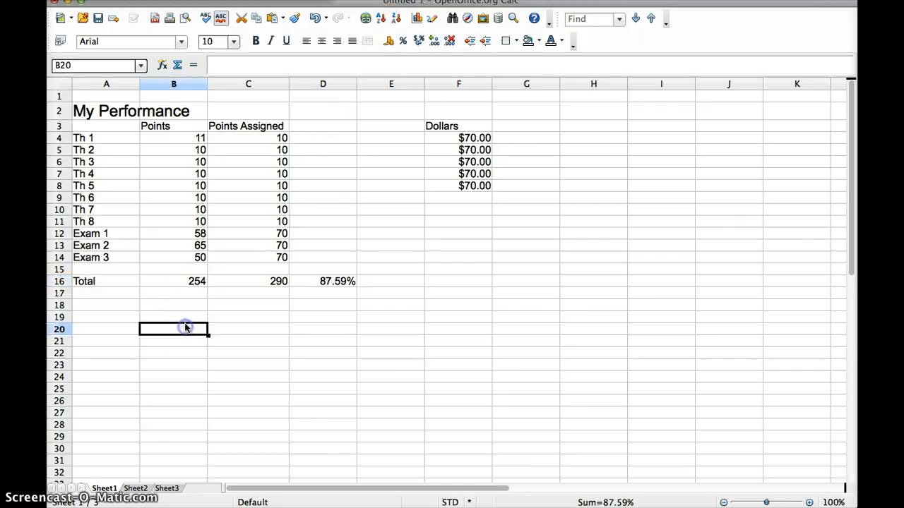
left_click(365, 18)
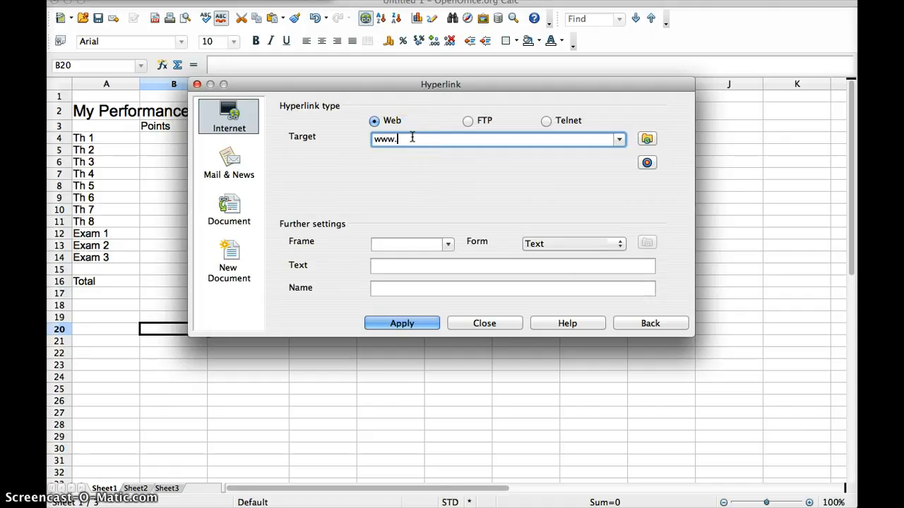
type("www.csueastbay.edu")
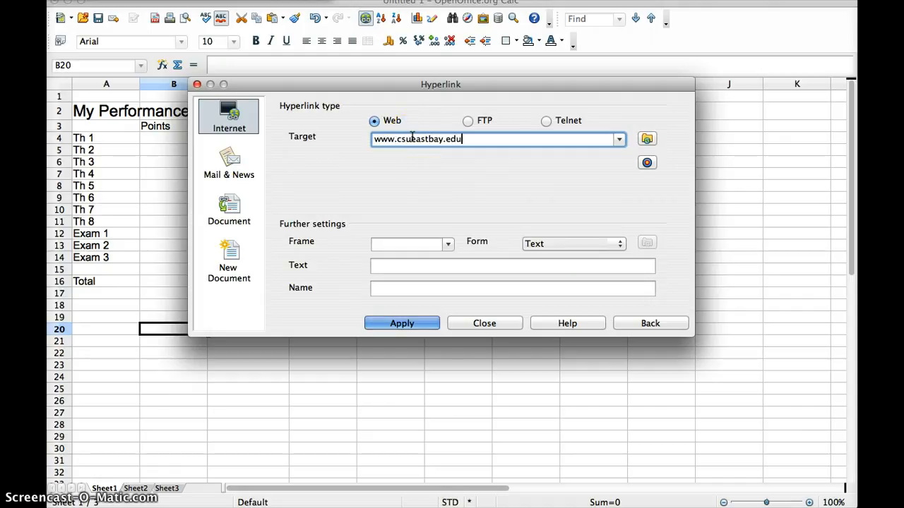
left_click(408, 326)
left_click(467, 325)
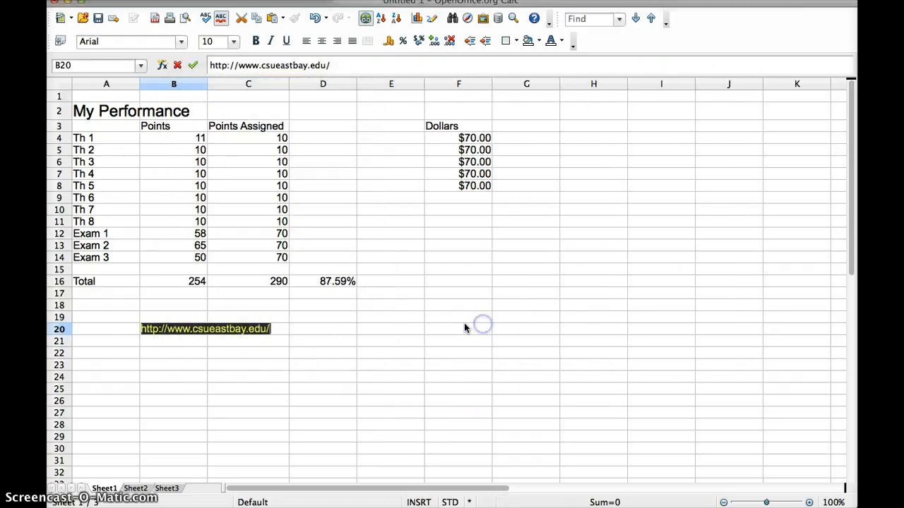
left_click(264, 363)
left_click(172, 329)
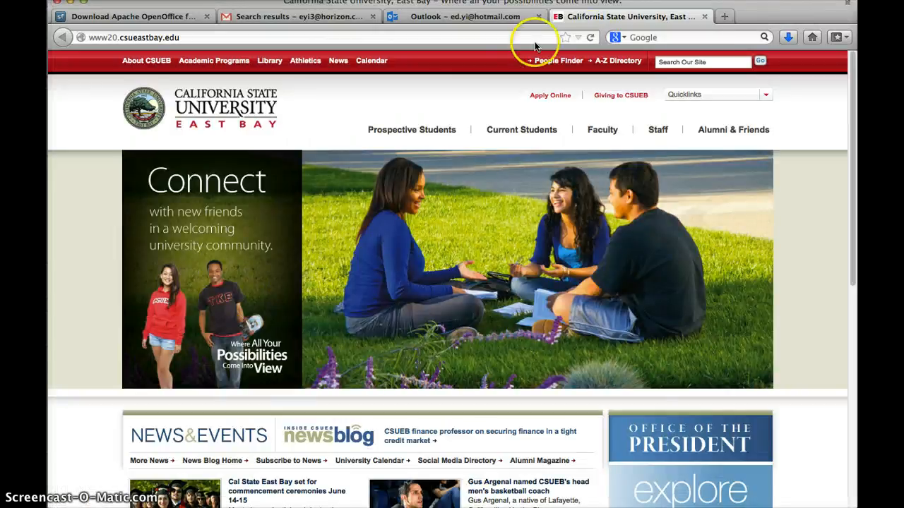
Close the CSU East Bay page and Firefox, then reopen OpenOffice to the spreadsheet
left_click(704, 16)
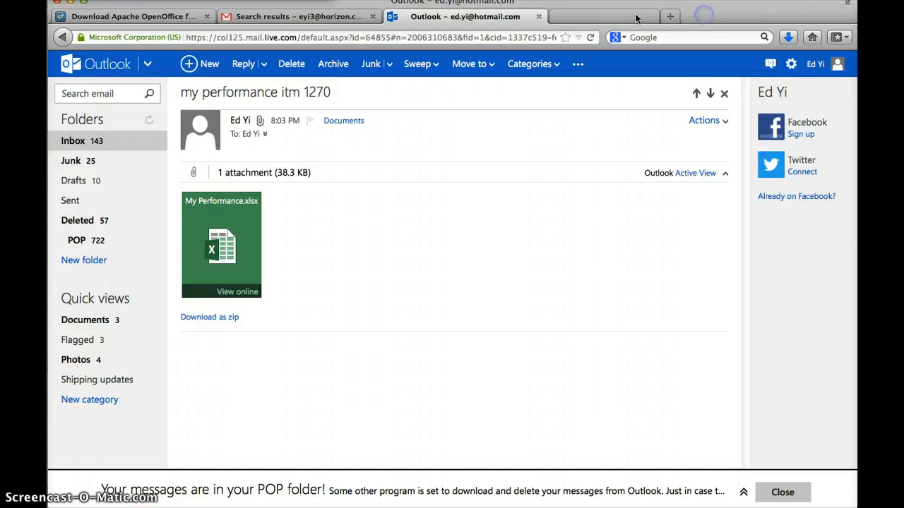
left_click(70, 2)
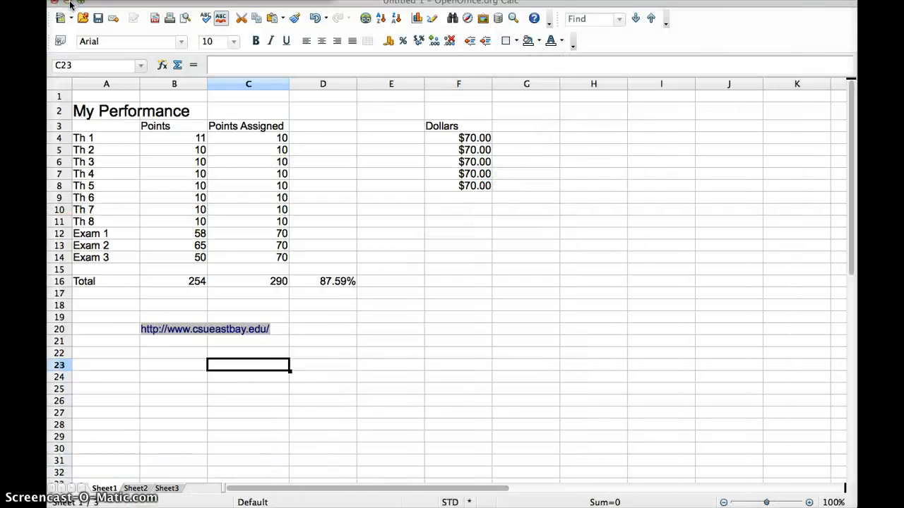
left_click(66, 3)
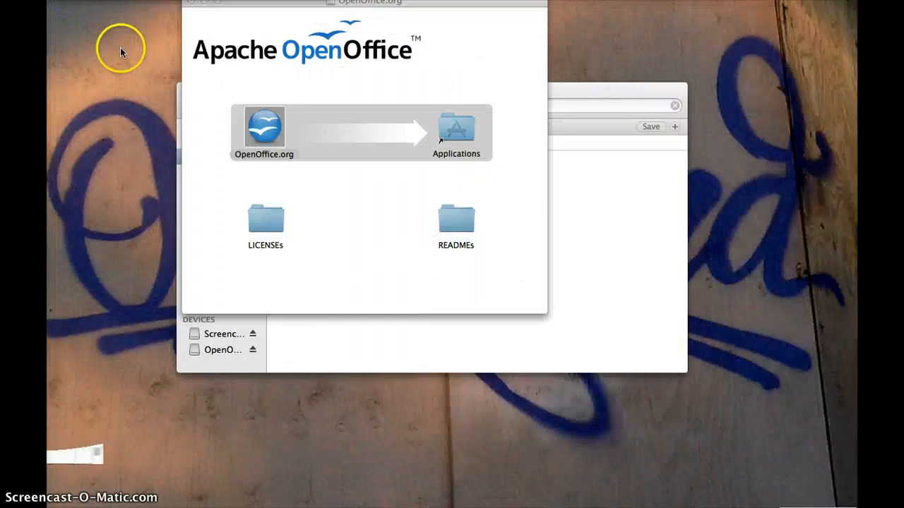
double_click(256, 125)
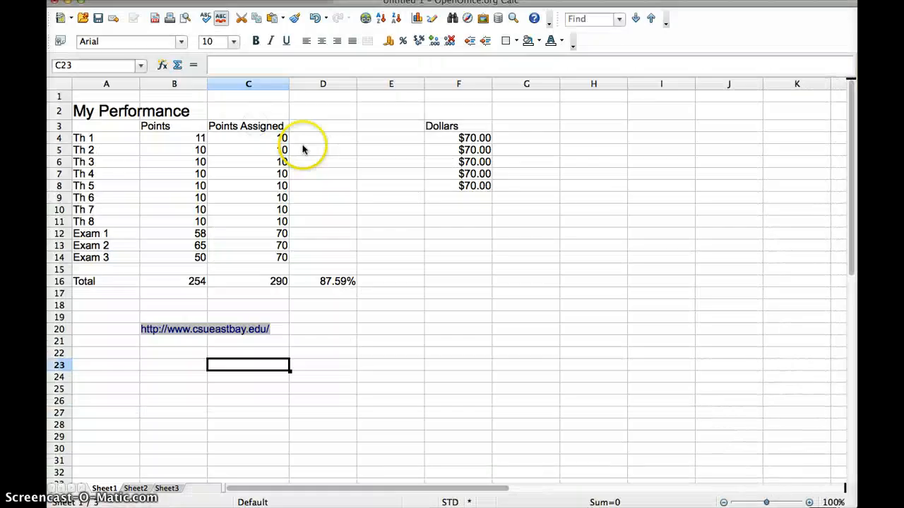
Close the spreadsheet discarding changes, then relaunch OpenOffice to its Start Center
left_click(52, 3)
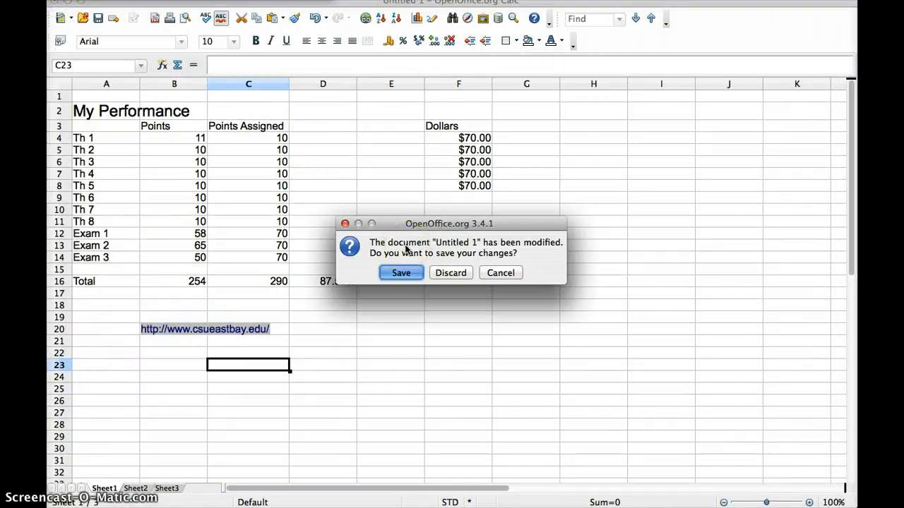
left_click(445, 273)
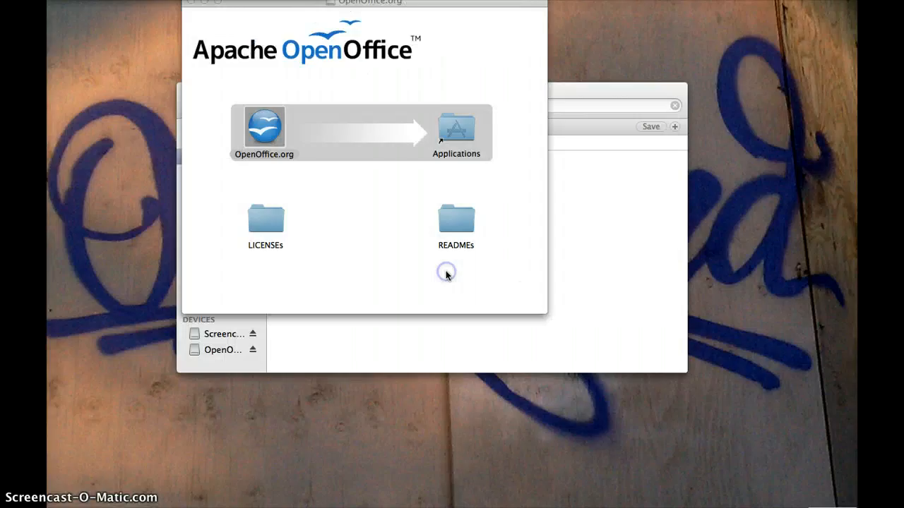
double_click(249, 115)
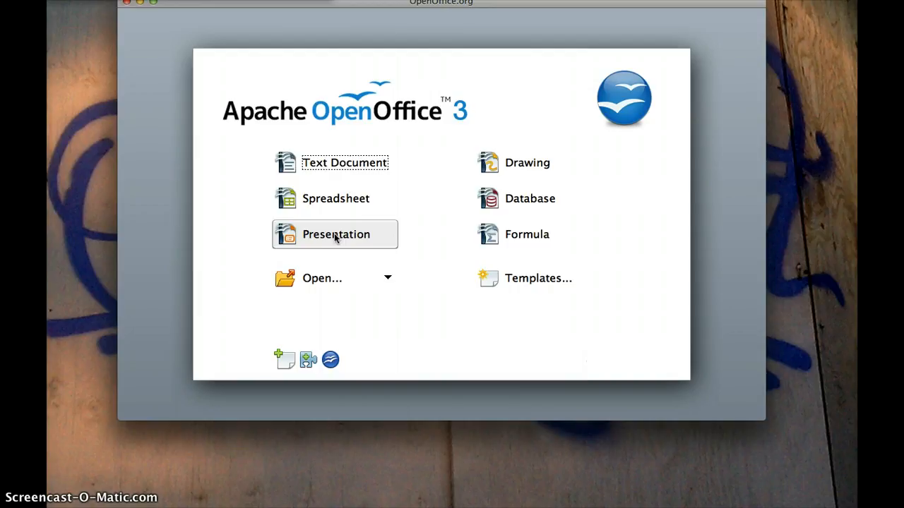
Start a new Empty presentation in the Presentation Wizard and move to design selection
left_click(335, 237)
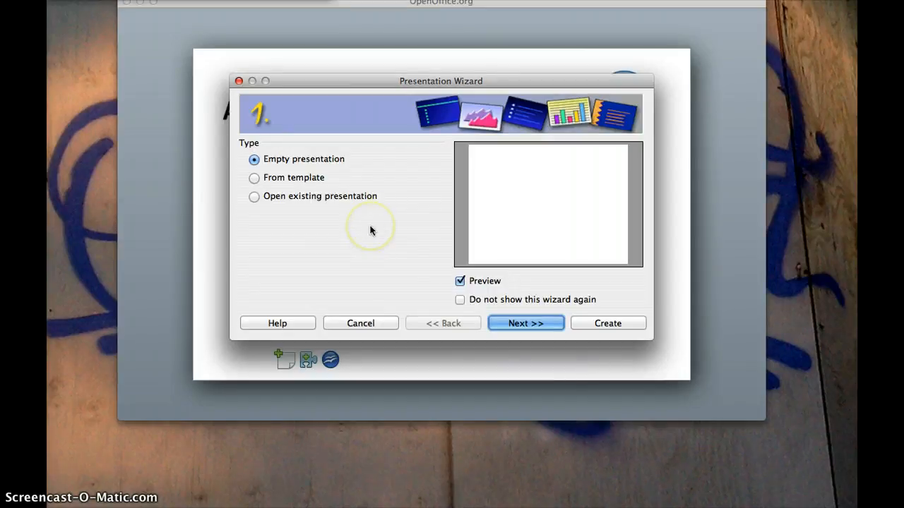
left_click(255, 161)
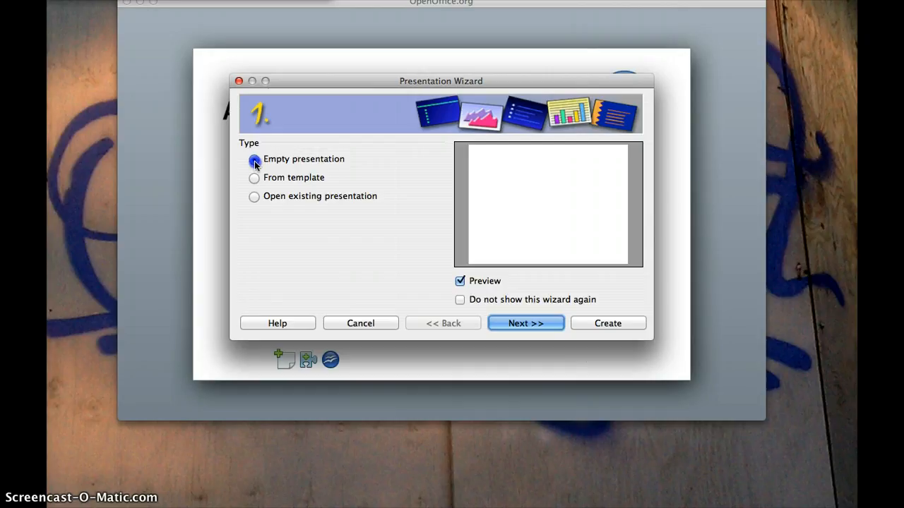
left_click(531, 324)
Preview designs such as Blue Border, Rounded Rectangles, Noise Paper and Green with White Lines
left_click(308, 194)
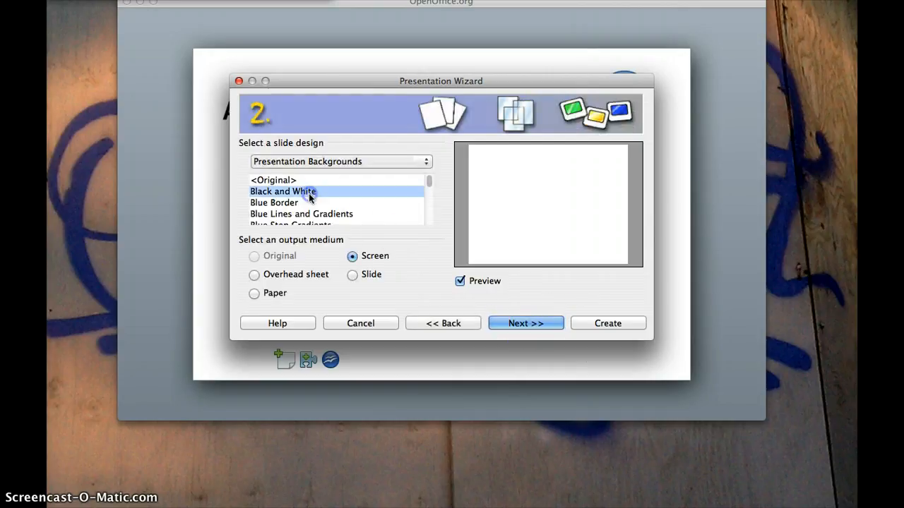
left_click(301, 203)
scroll(300, 204, "down", 3)
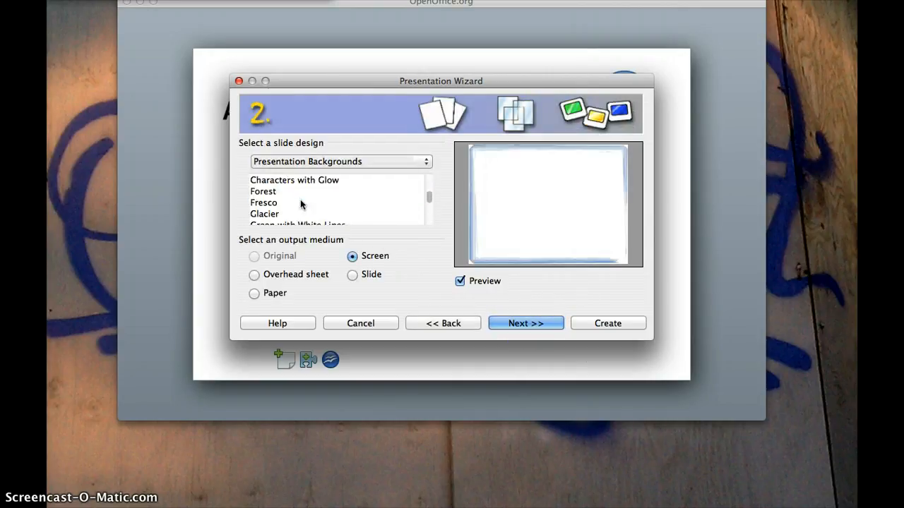
scroll(301, 204, "down", 3)
left_click(301, 203)
scroll(302, 204, "down", 3)
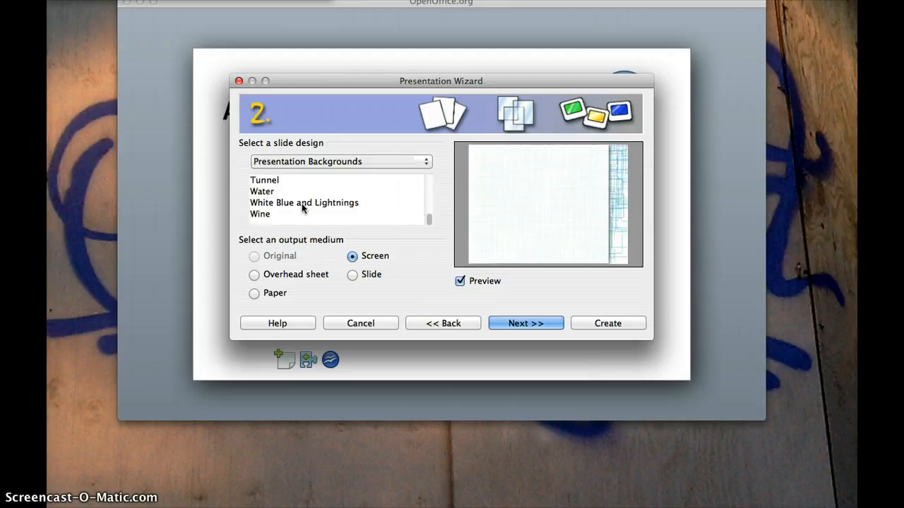
left_click(290, 204)
scroll(287, 205, "up", 5)
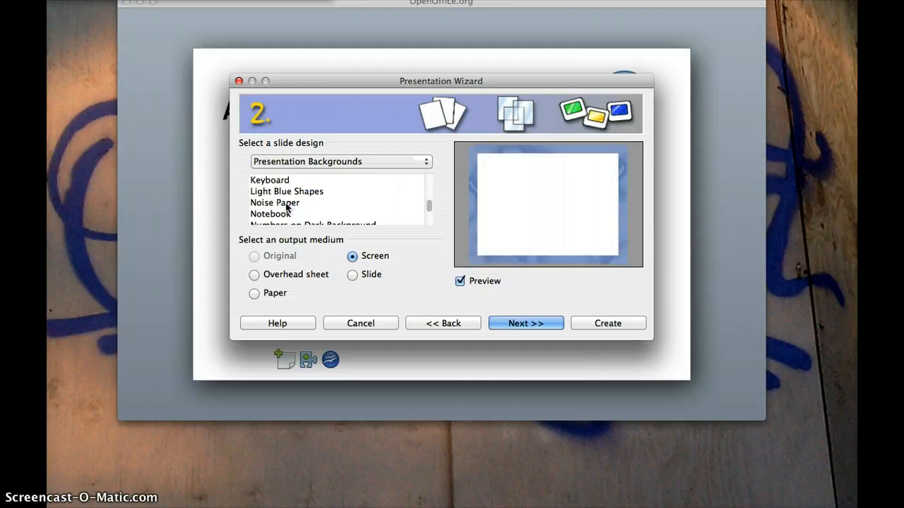
left_click(287, 204)
scroll(286, 206, "up", 2)
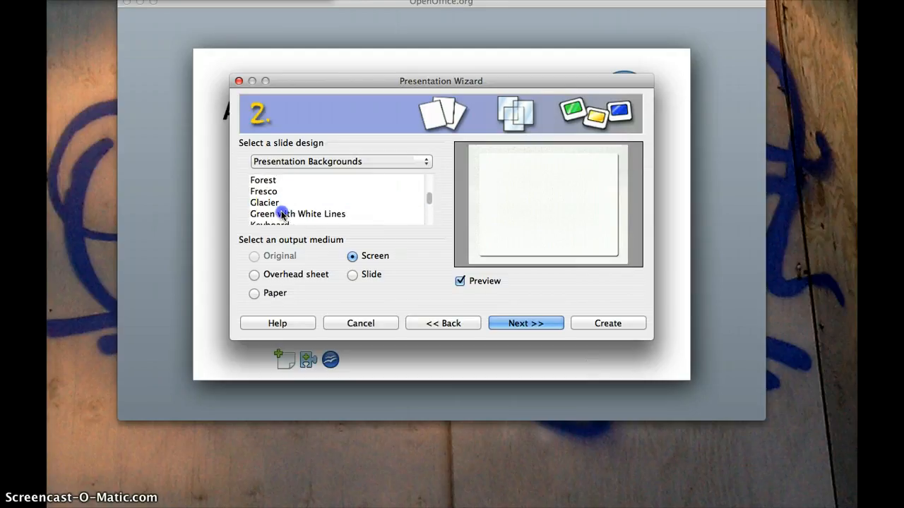
left_click(282, 214)
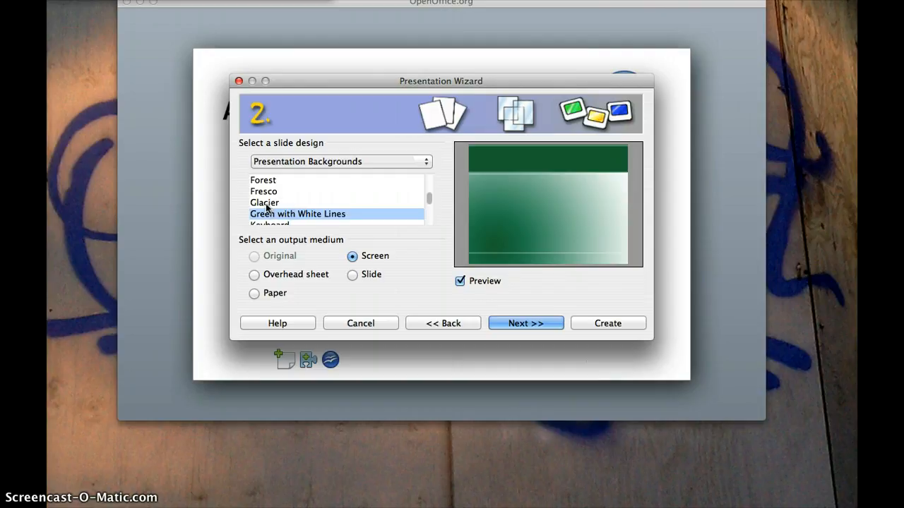
Choose the Glacier background design with Slide as the output medium
left_click(266, 204)
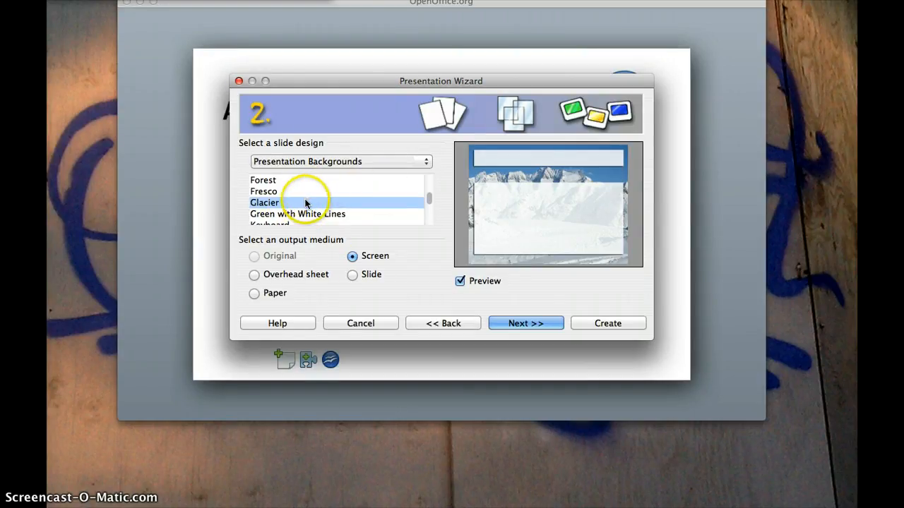
left_click(266, 192)
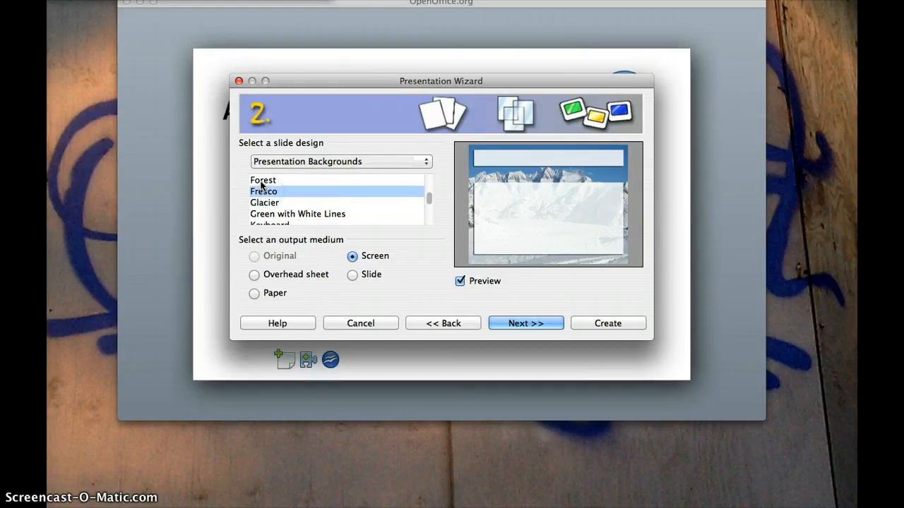
left_click(261, 181)
left_click(265, 204)
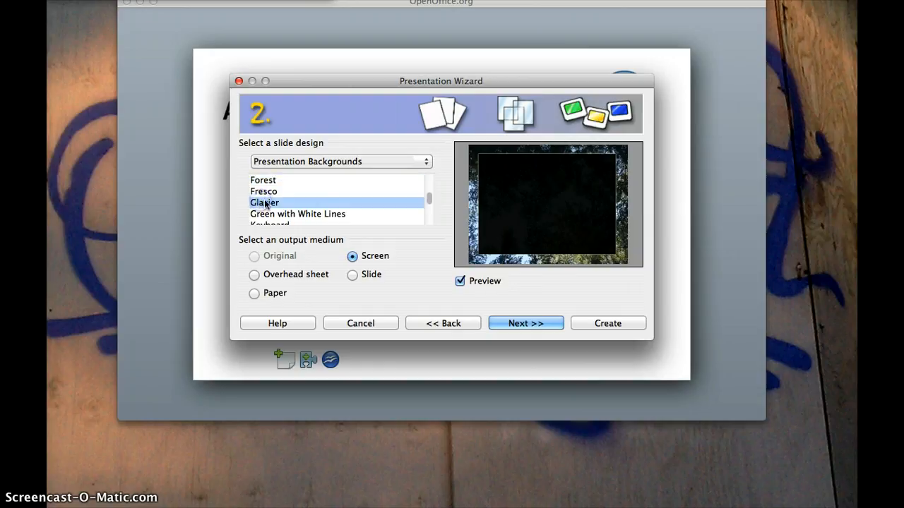
left_click(352, 275)
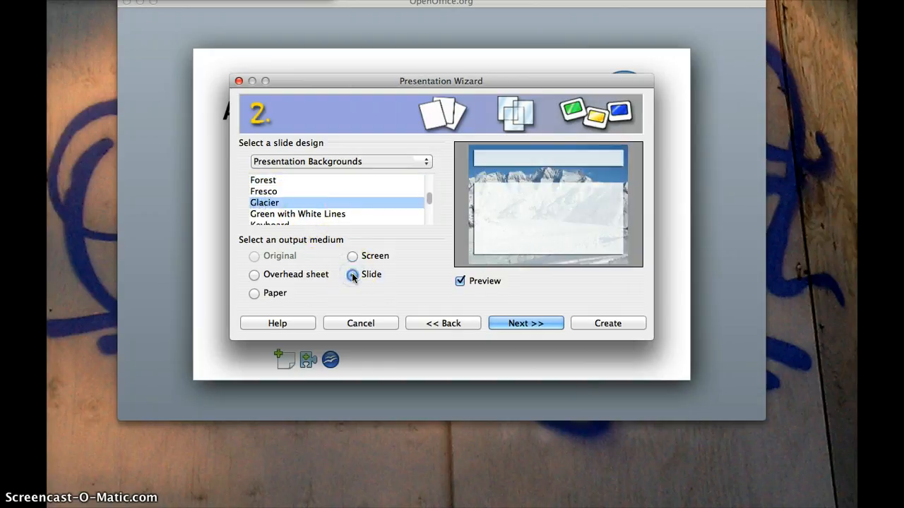
left_click(519, 323)
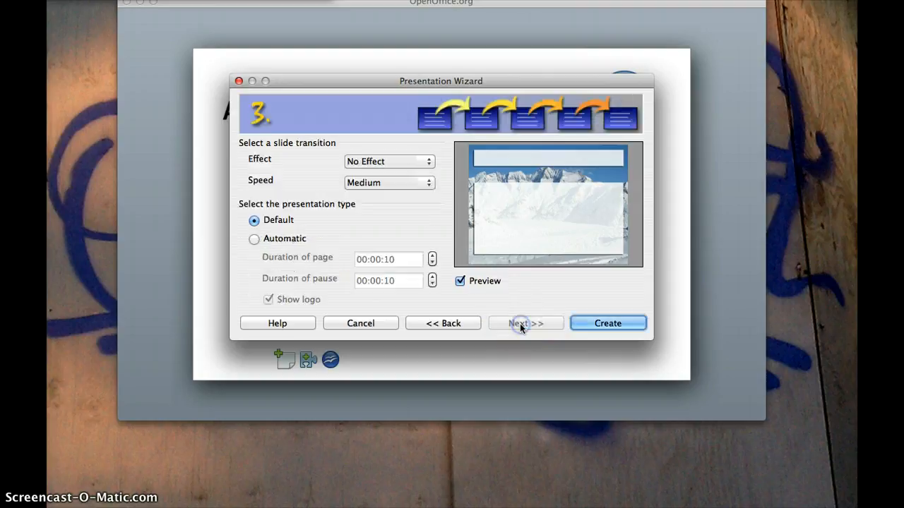
Set the slide transition effect to Wipe Left at Medium speed
left_click(430, 163)
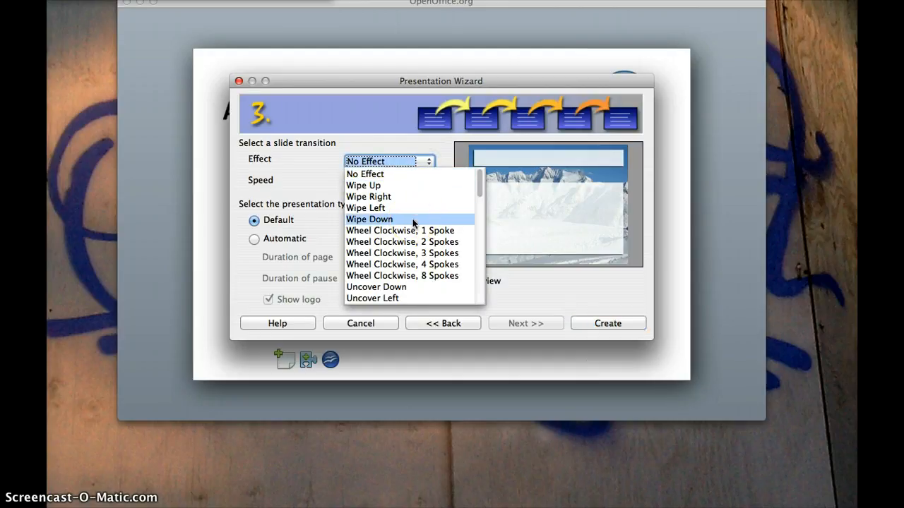
left_click(387, 207)
left_click(464, 214)
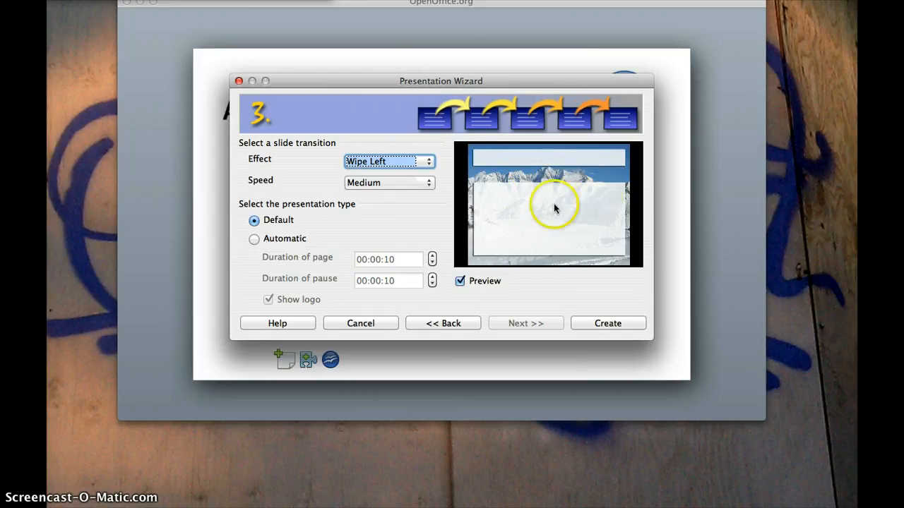
left_click(426, 183)
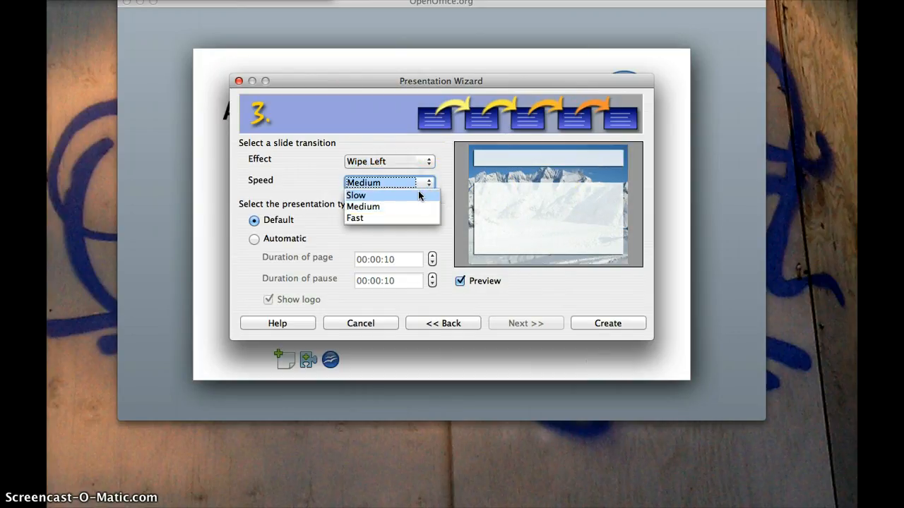
left_click(418, 195)
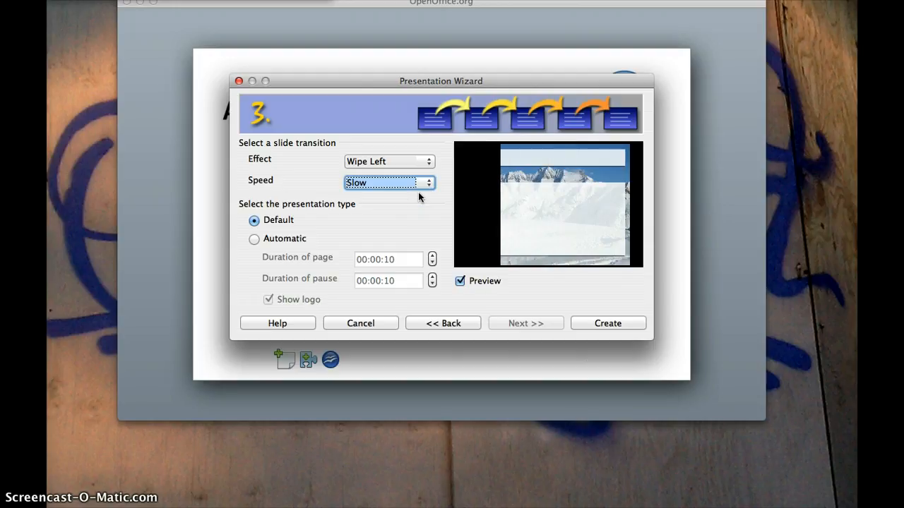
left_click(422, 183)
left_click(420, 215)
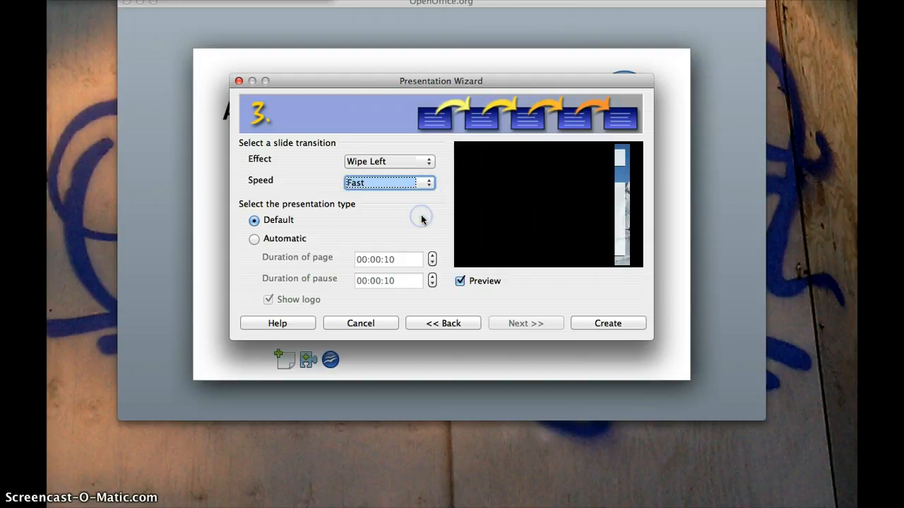
left_click(428, 185)
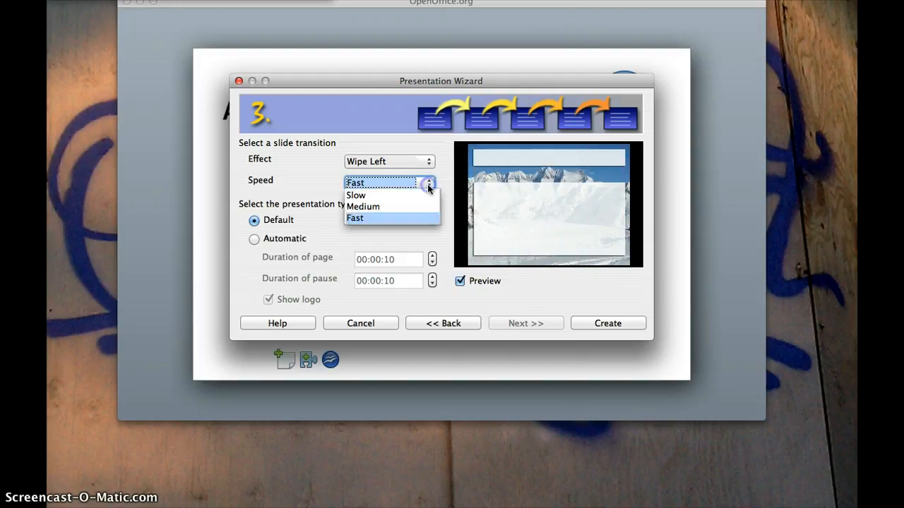
left_click(411, 205)
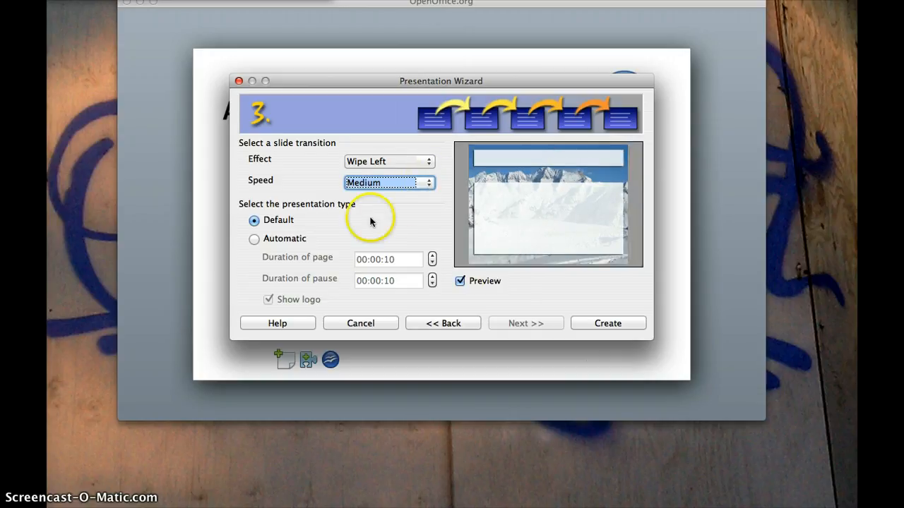
Make the presentation type Automatic and clear the page duration seconds
left_click(254, 239)
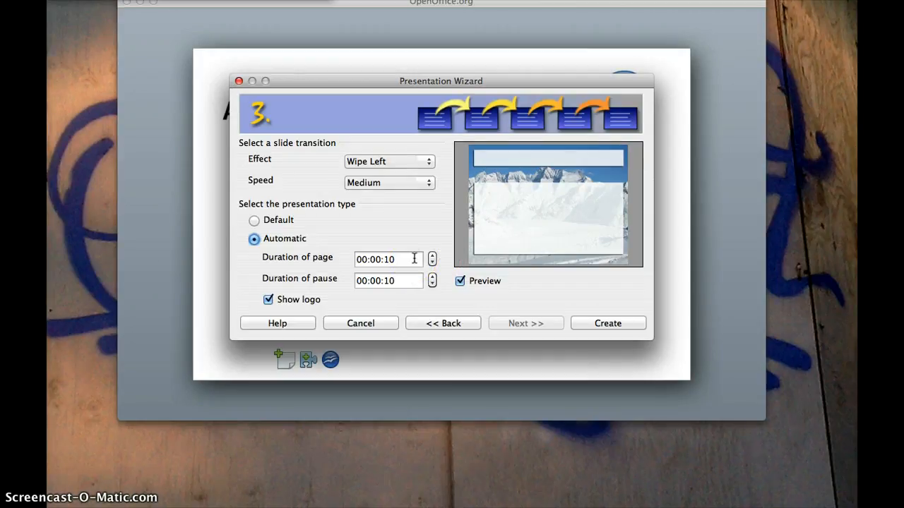
left_click(415, 259)
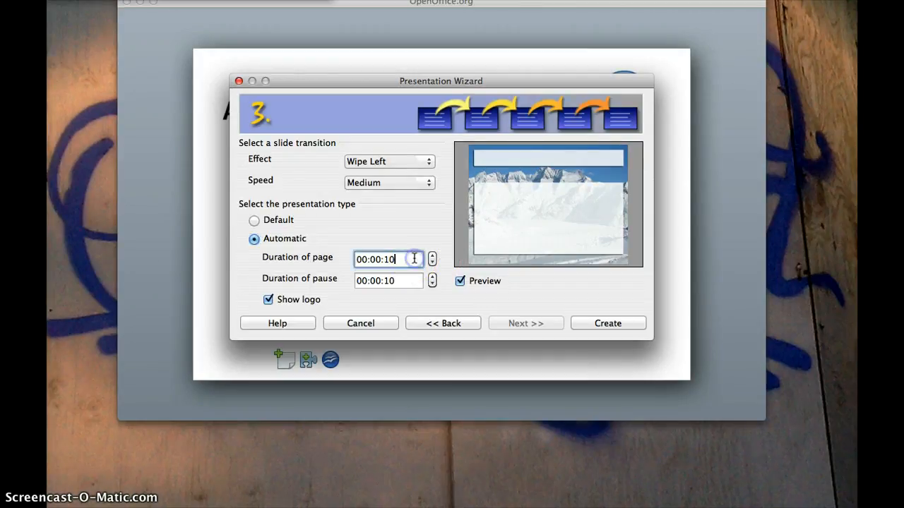
key("BackSpace")
key("BackSpace")
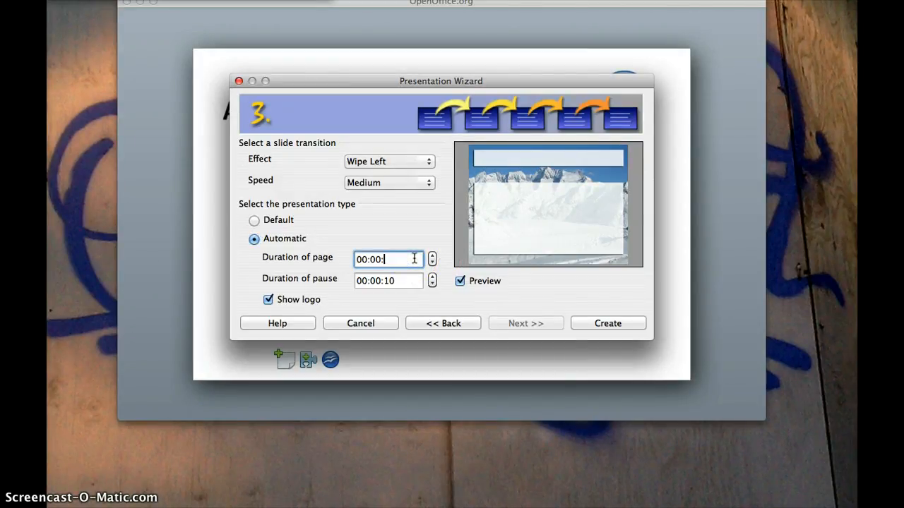